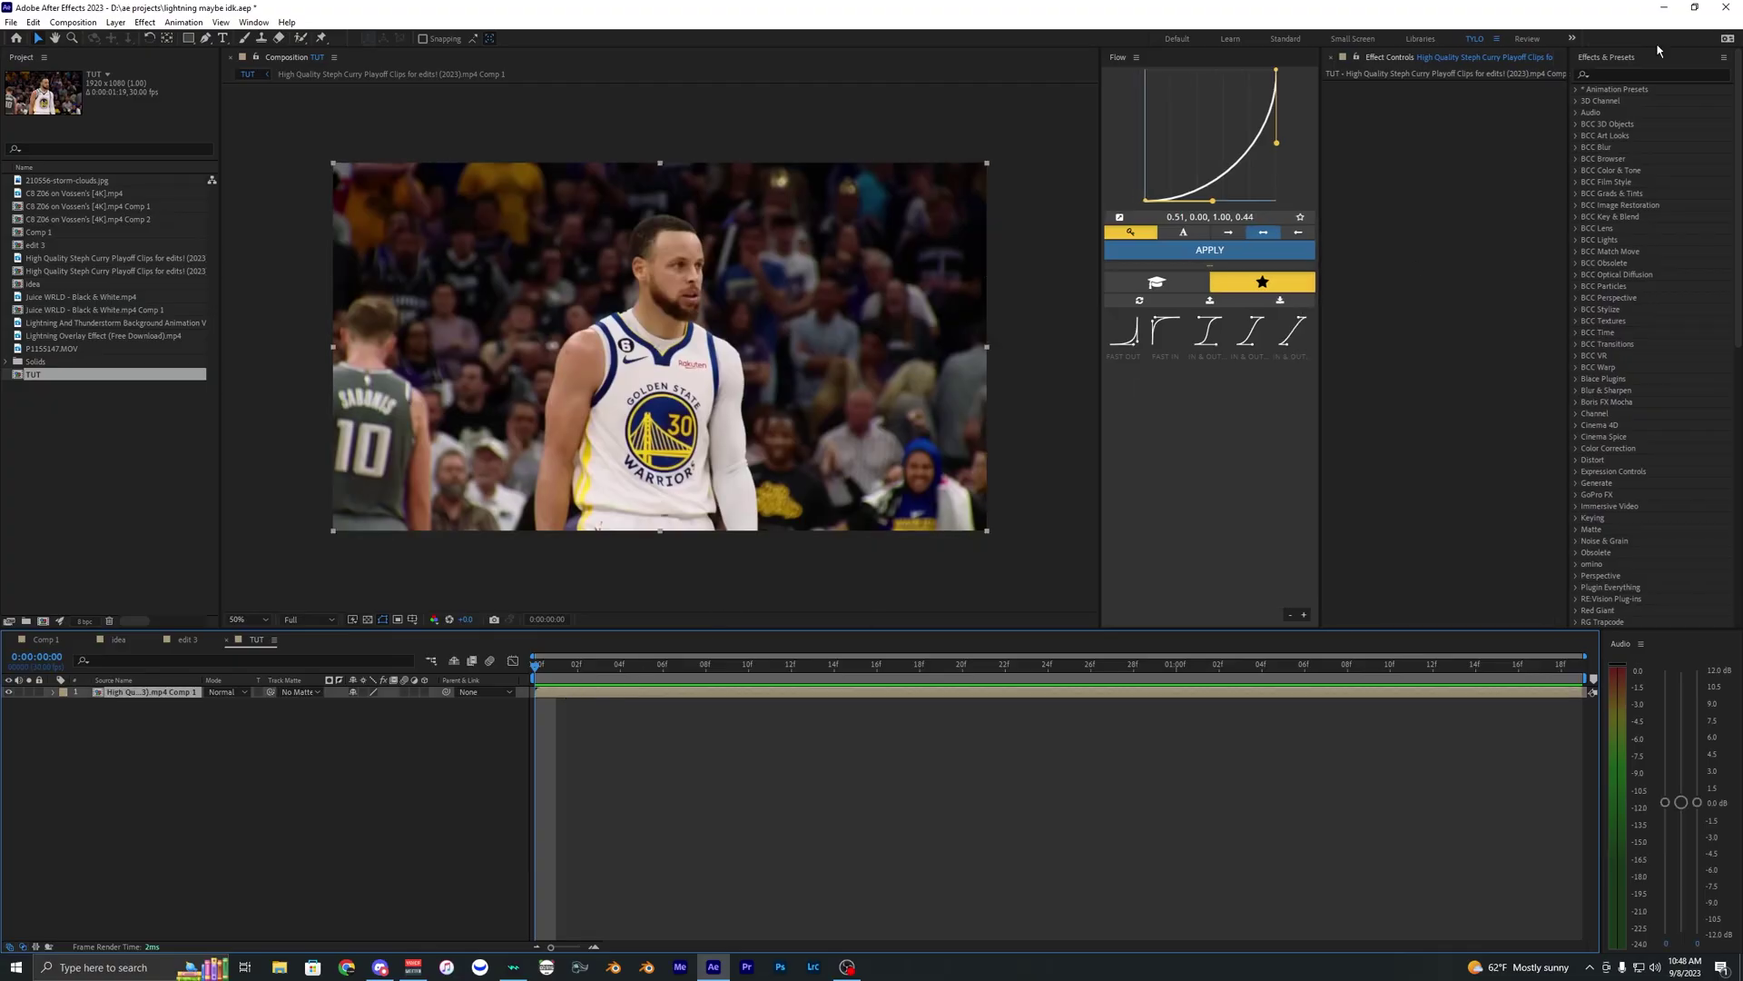
Step: Apply Track Camera to the basketball clip to start the 3D camera solve
{"action": "left_click", "coordinate": [1606, 60]}
{"action": "left_click", "coordinate": [1591, 159]}
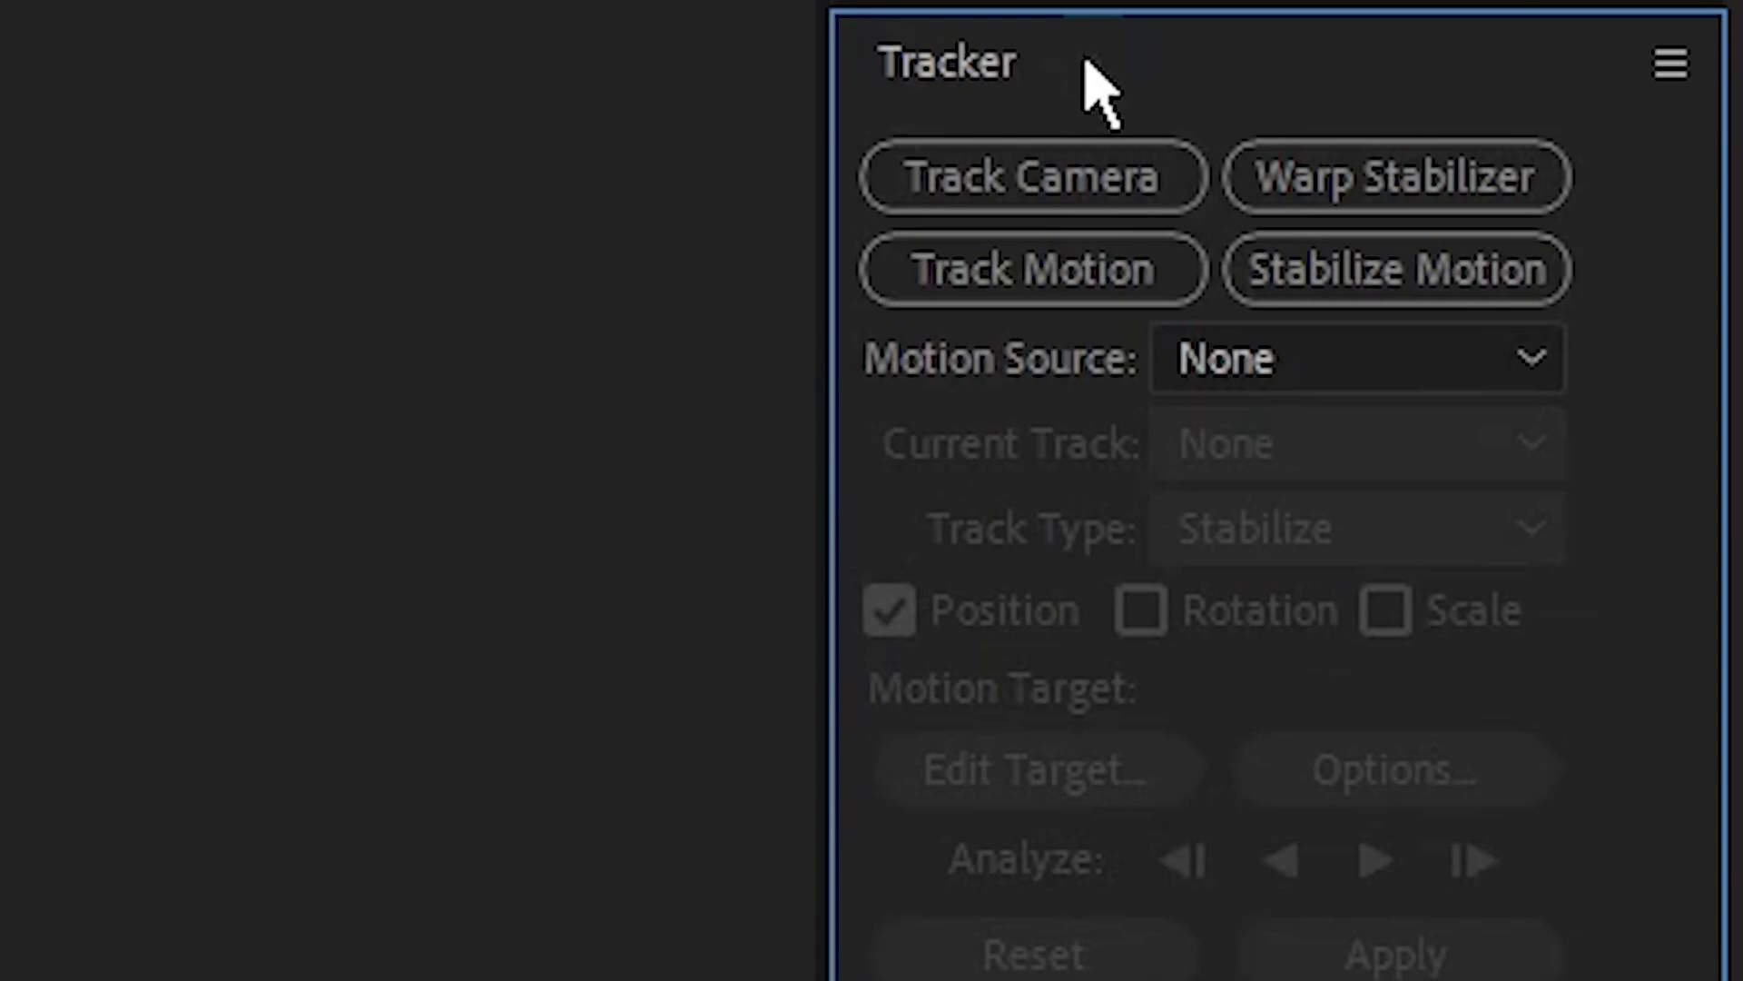
{"action": "left_click", "coordinate": [1613, 185]}
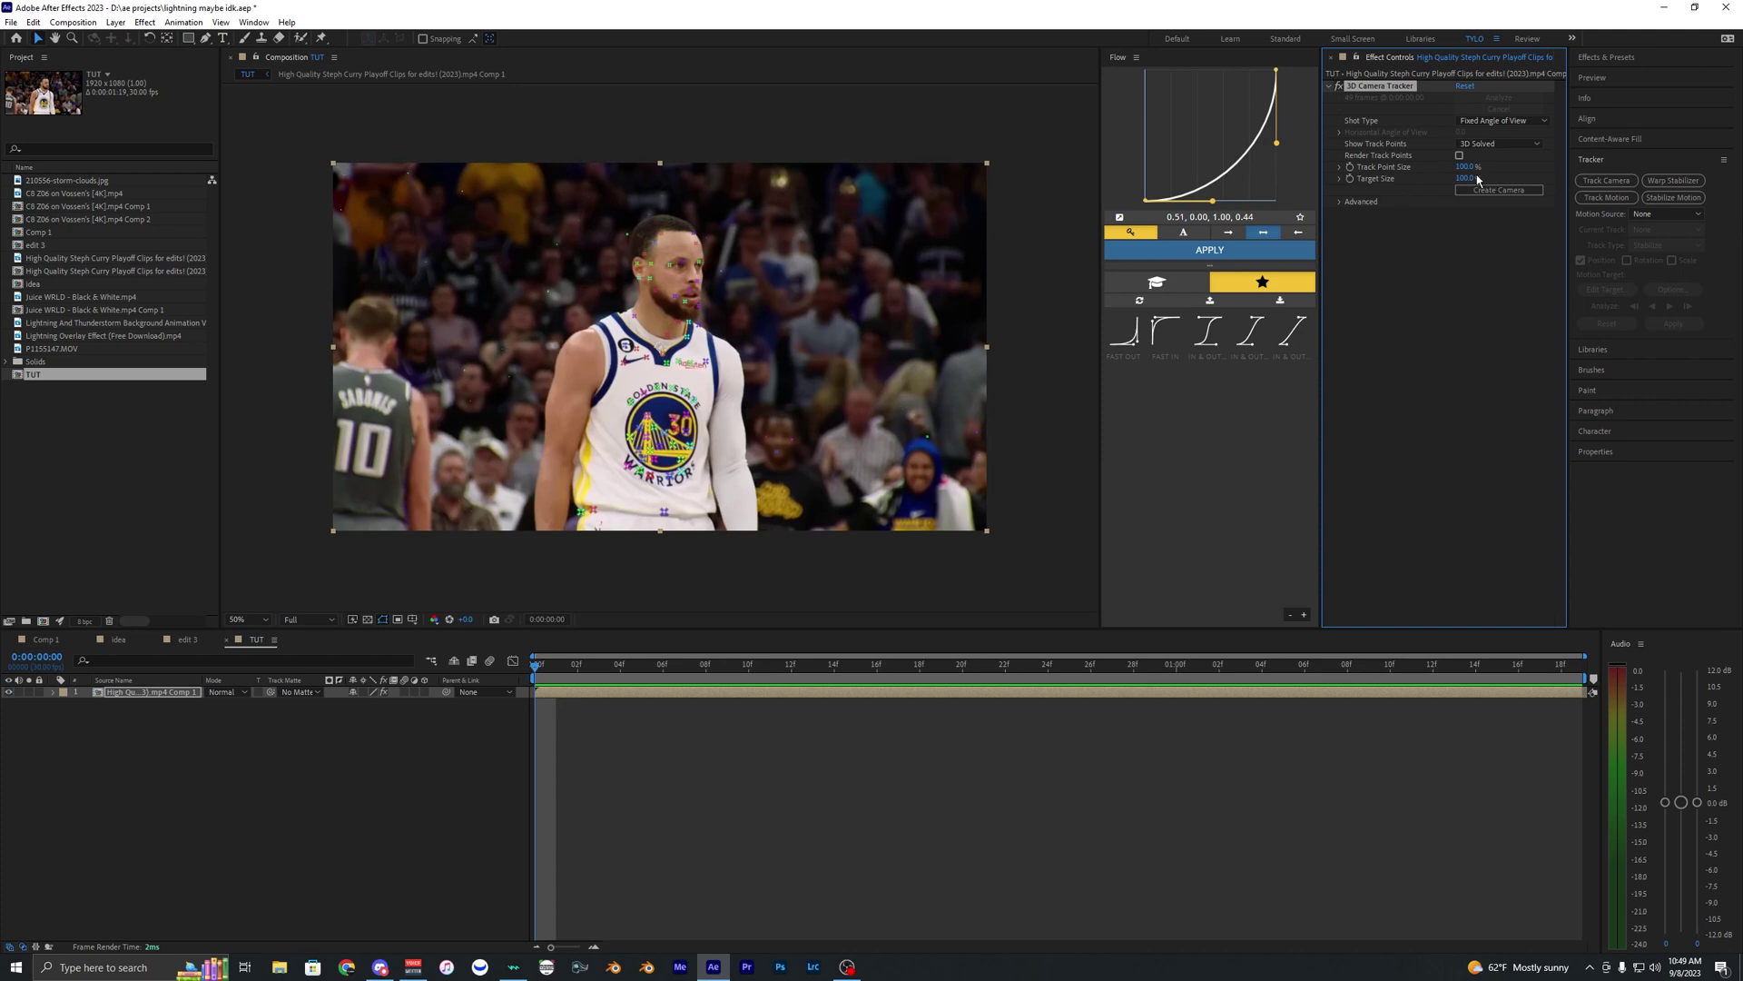
Step: Enlarge track points to 240% and lasso a cluster of crowd track points
{"action": "left_click_drag", "start_coordinate": [1459, 171], "coordinate": [1552, 159]}
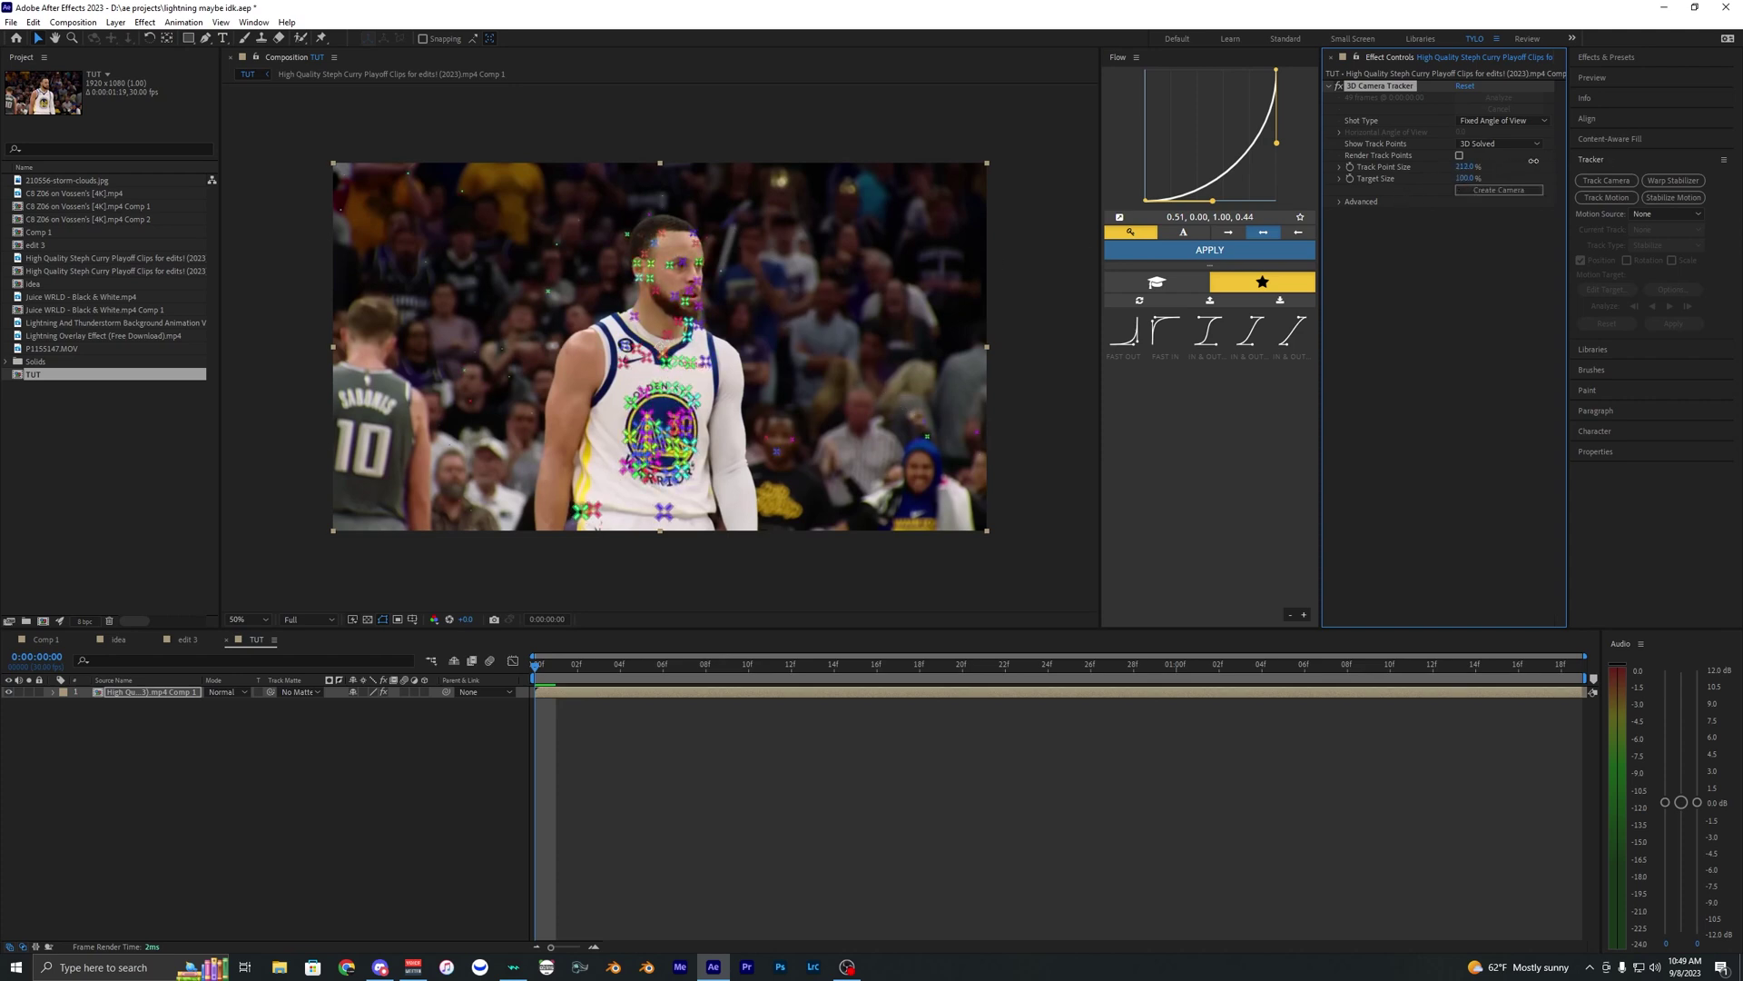
{"action": "key", "text": "space"}
{"action": "key", "text": "space"}
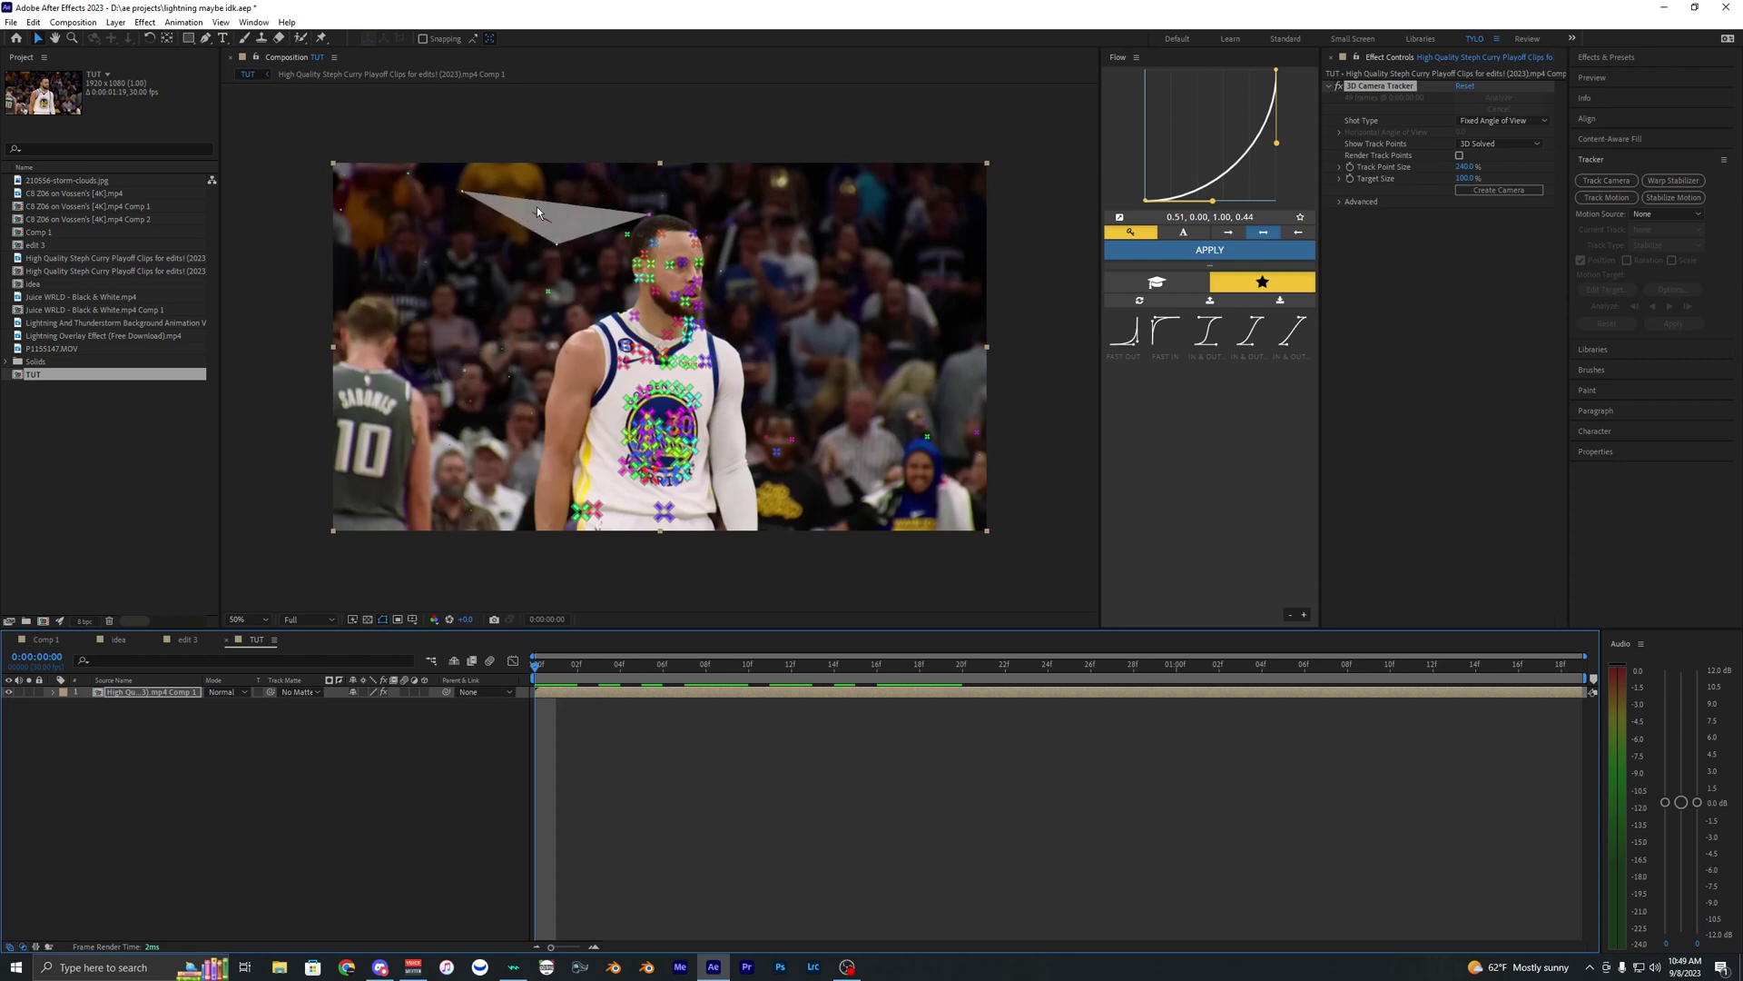
{"action": "mouse_move", "coordinate": [536, 211]}
{"action": "left_mouse_down"}
{"action": "mouse_move", "coordinate": [409, 231]}
{"action": "mouse_move", "coordinate": [504, 386]}
{"action": "mouse_move", "coordinate": [491, 377]}
{"action": "left_mouse_up"}
{"action": "right_click", "coordinate": [463, 328]}
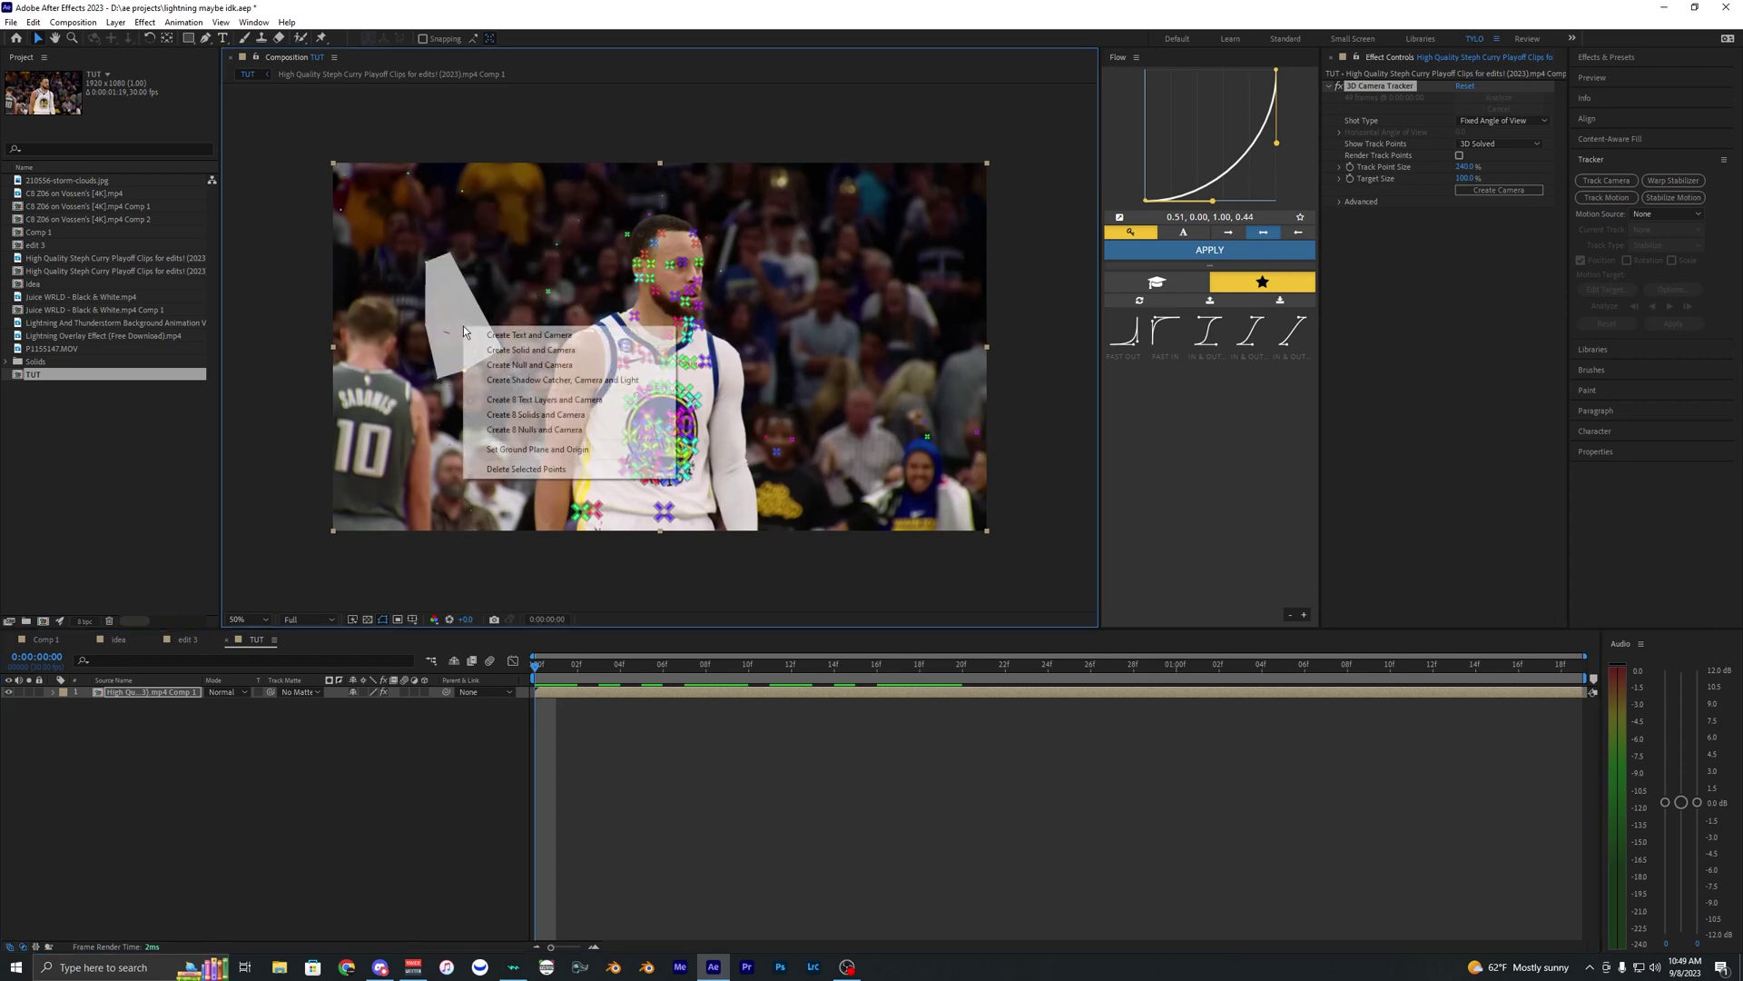
Step: Create a null and camera from the selected points and preview the tracked composition
{"action": "left_click", "coordinate": [518, 364]}
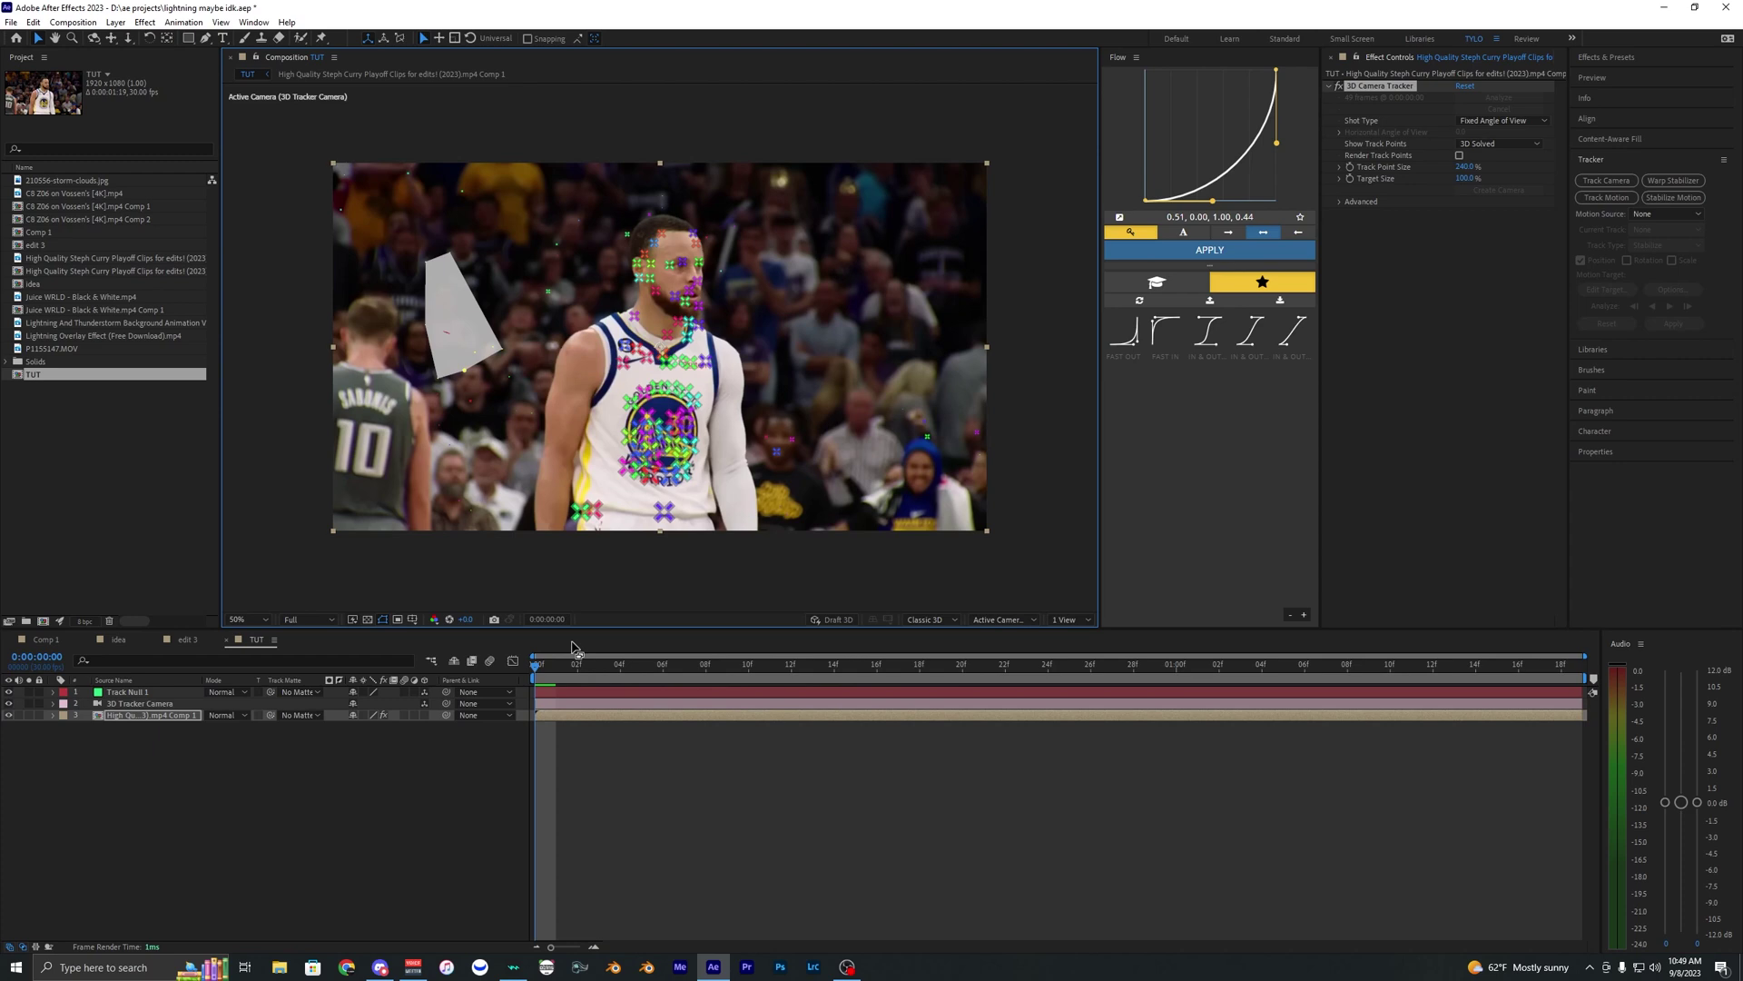
{"action": "left_click_drag", "start_coordinate": [575, 650], "coordinate": [657, 692]}
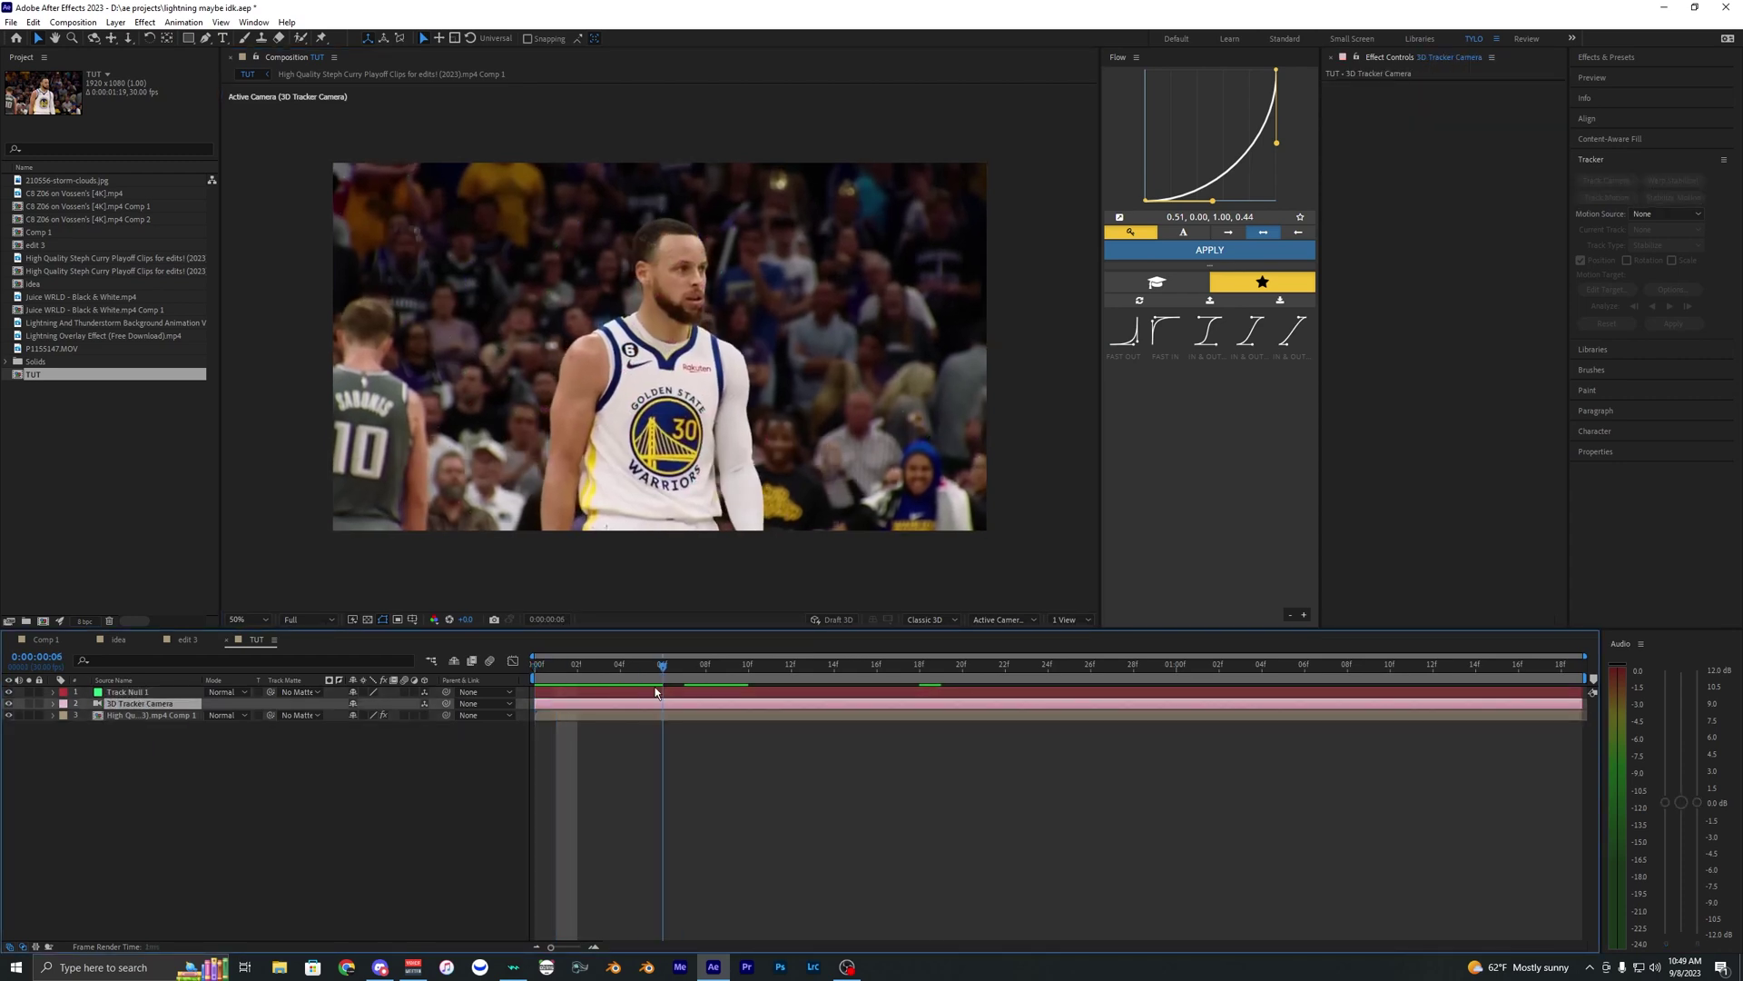
{"action": "left_click", "coordinate": [608, 761]}
{"action": "key", "text": "space"}
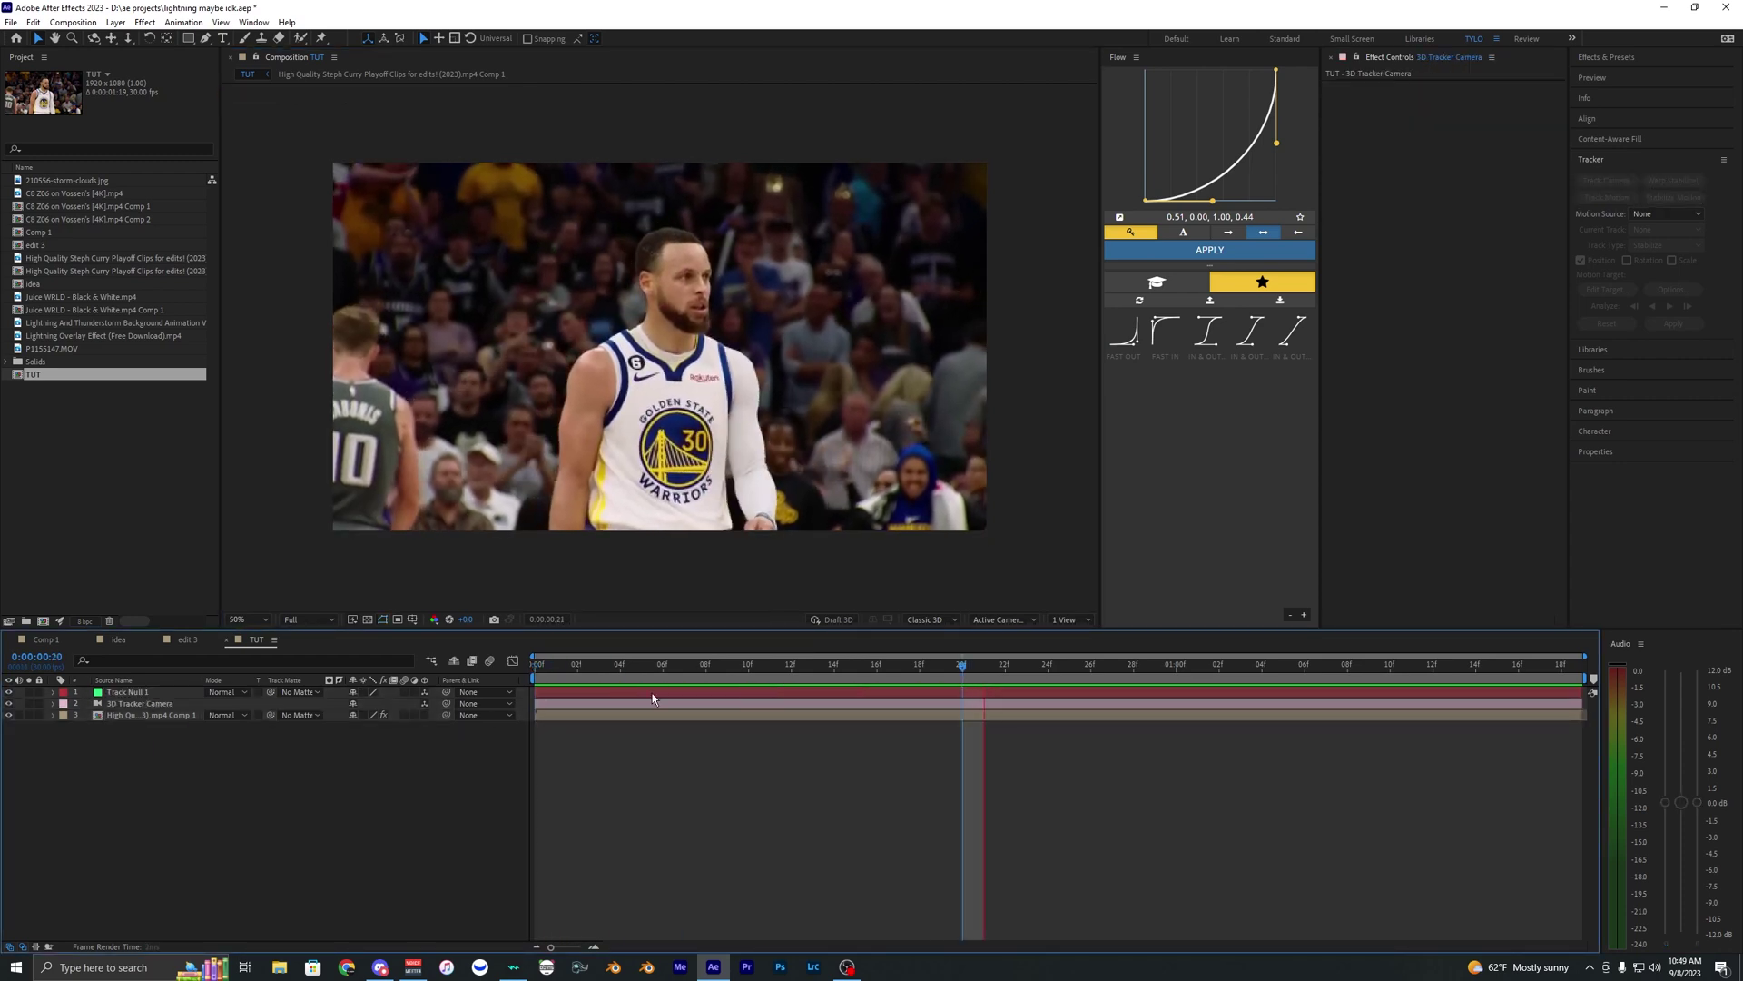
{"action": "key", "text": "Home"}
Step: Duplicate the basketball clip layer and delete 3D Camera Tracker from the upper copy
{"action": "left_click", "coordinate": [581, 715]}
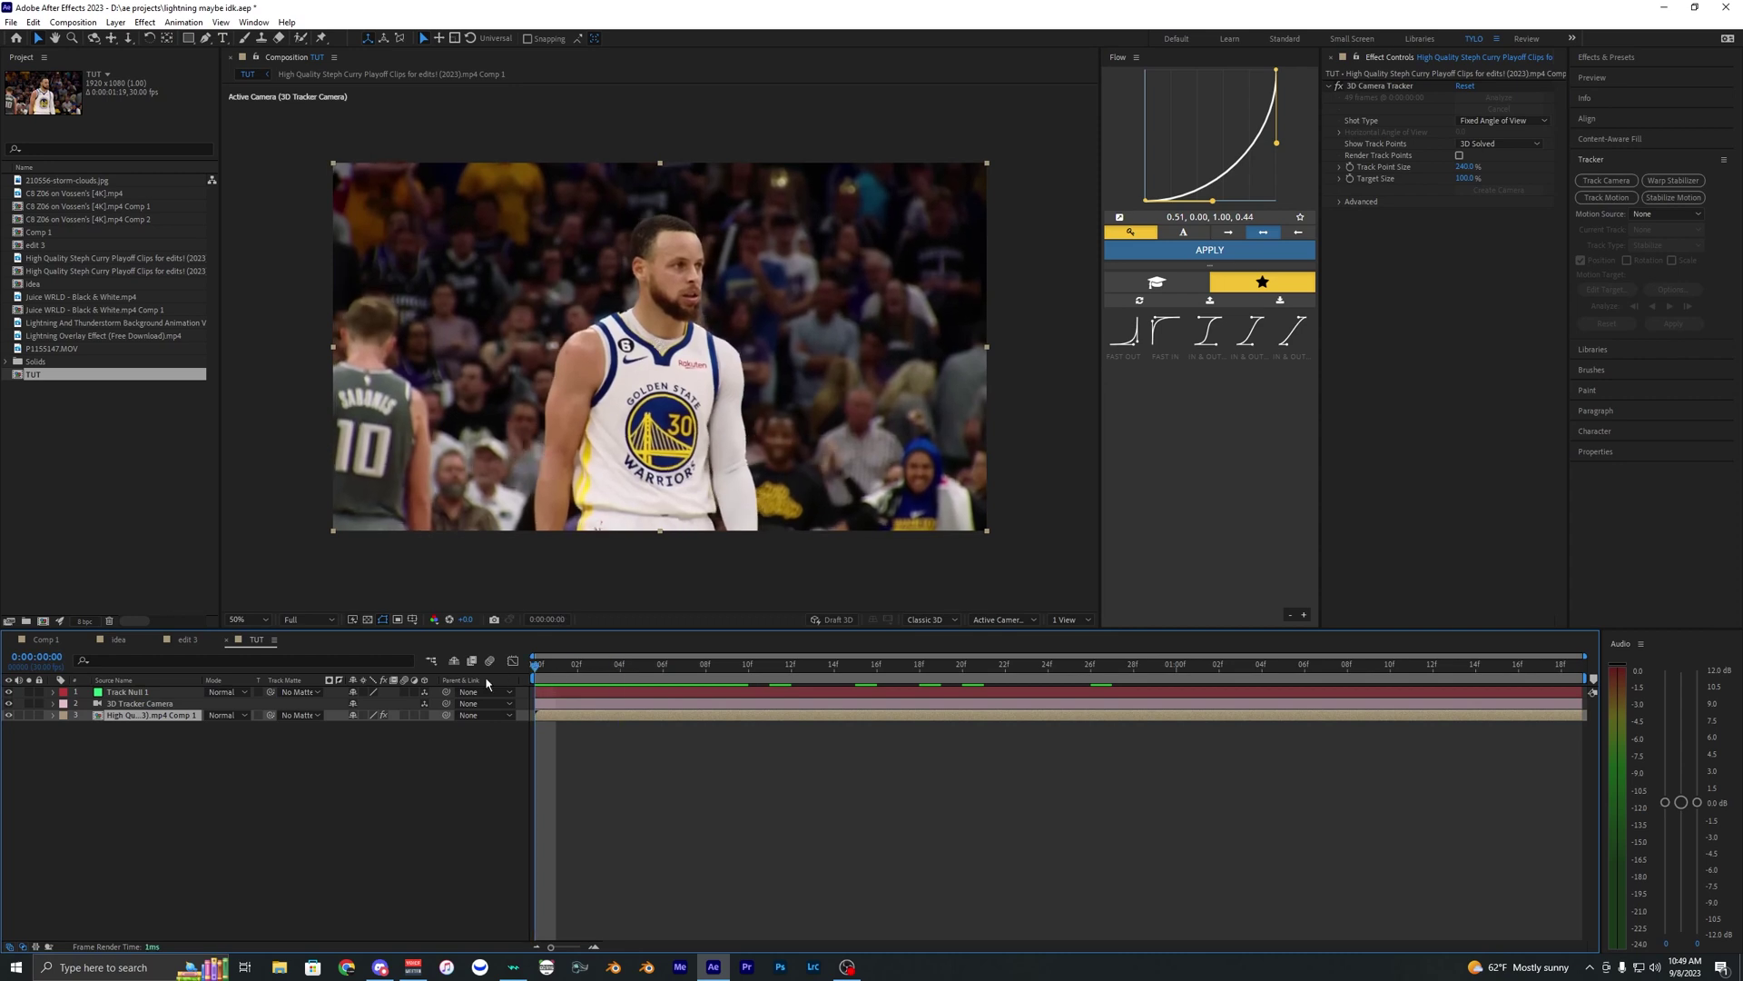
{"action": "left_click", "coordinate": [554, 748]}
{"action": "left_click", "coordinate": [556, 718]}
{"action": "key", "text": "ctrl+d"}
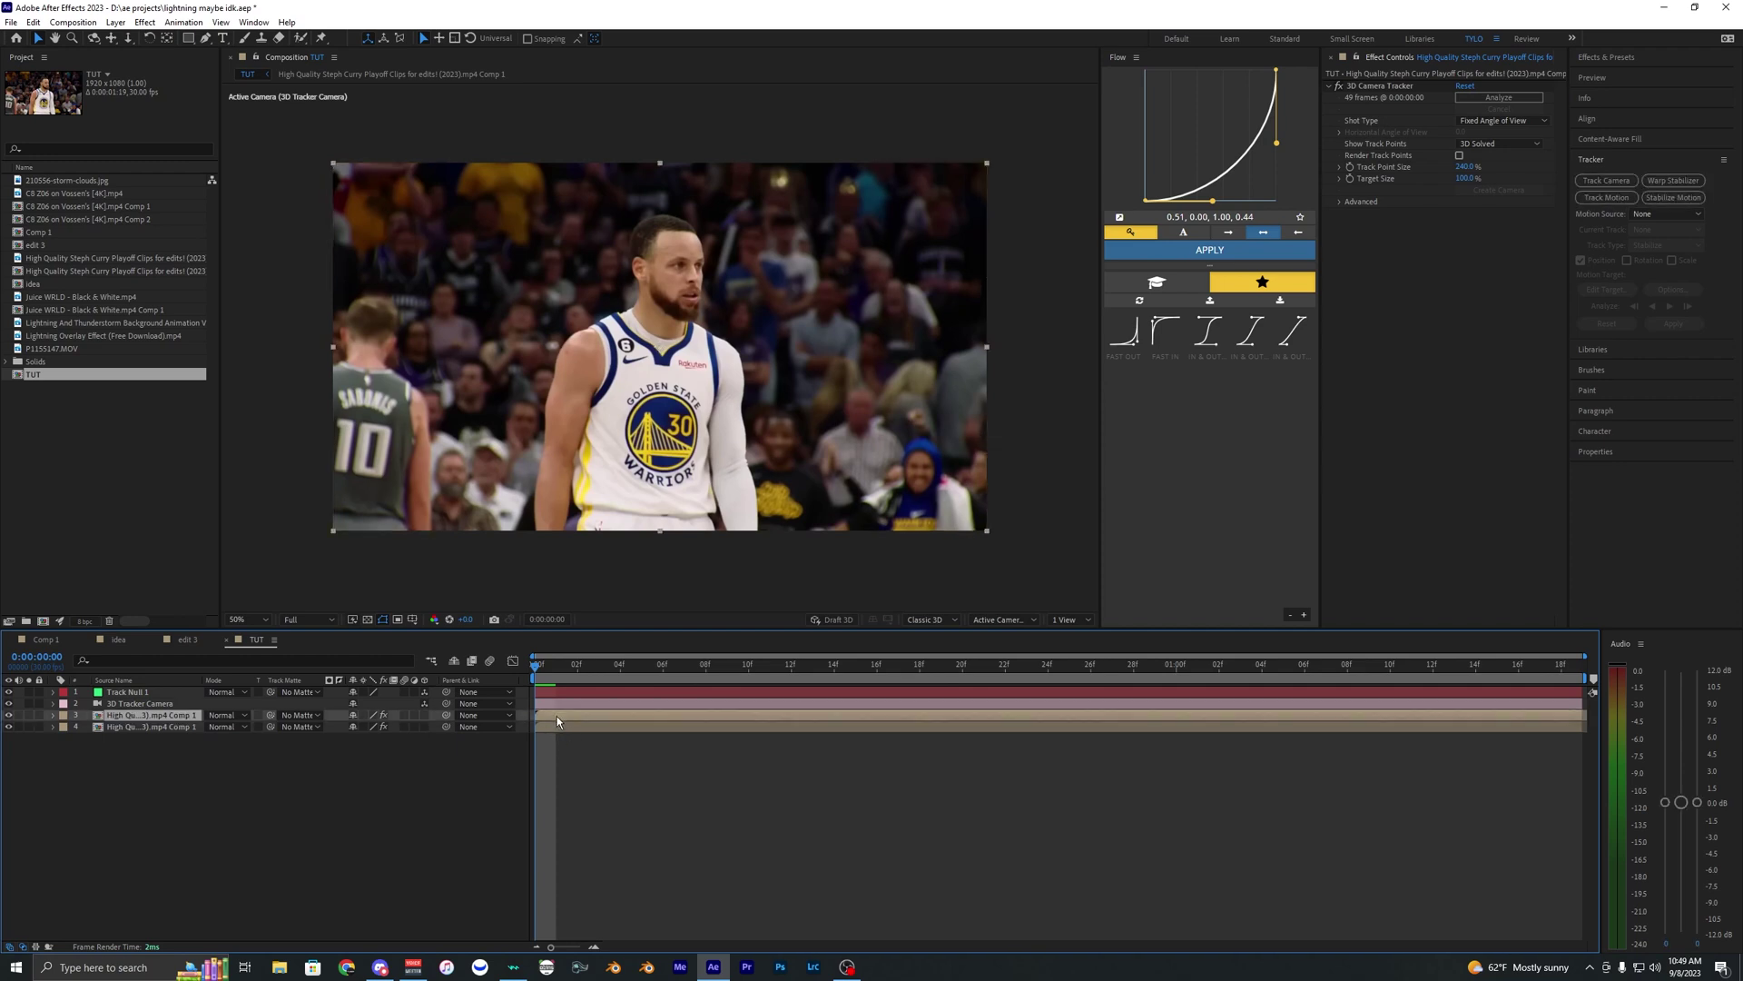
{"action": "left_click", "coordinate": [1387, 91]}
{"action": "key", "text": "Delete"}
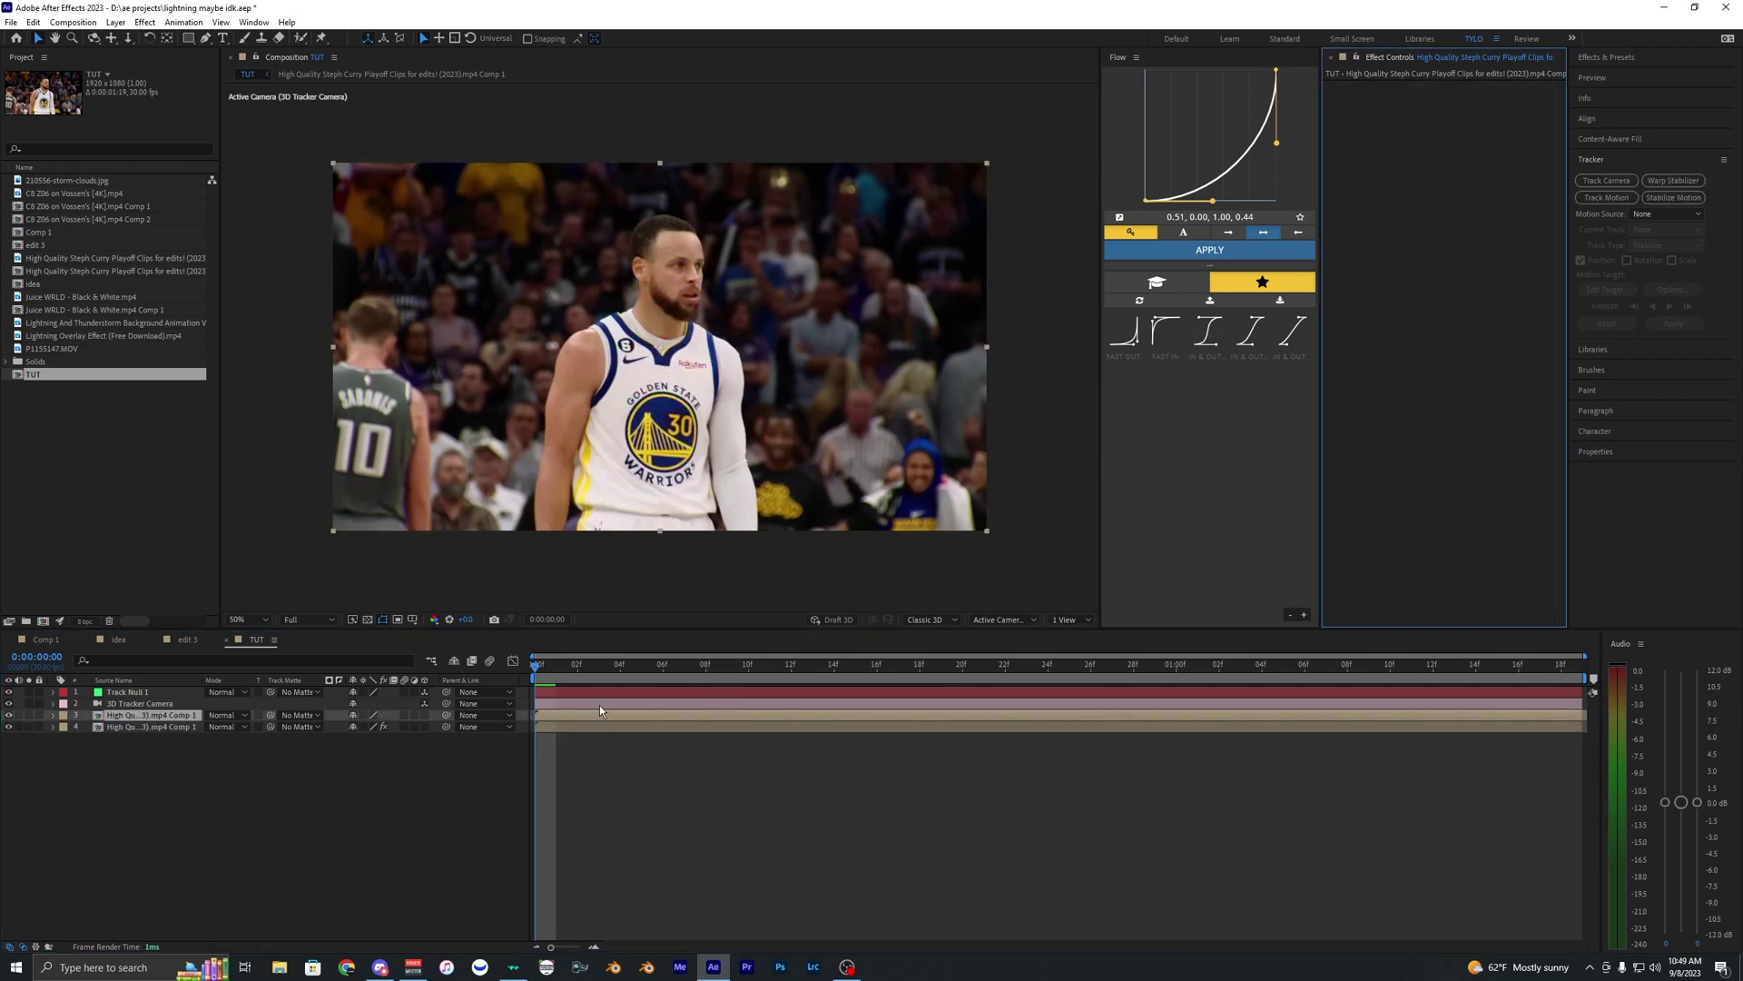
{"action": "left_click", "coordinate": [554, 713]}
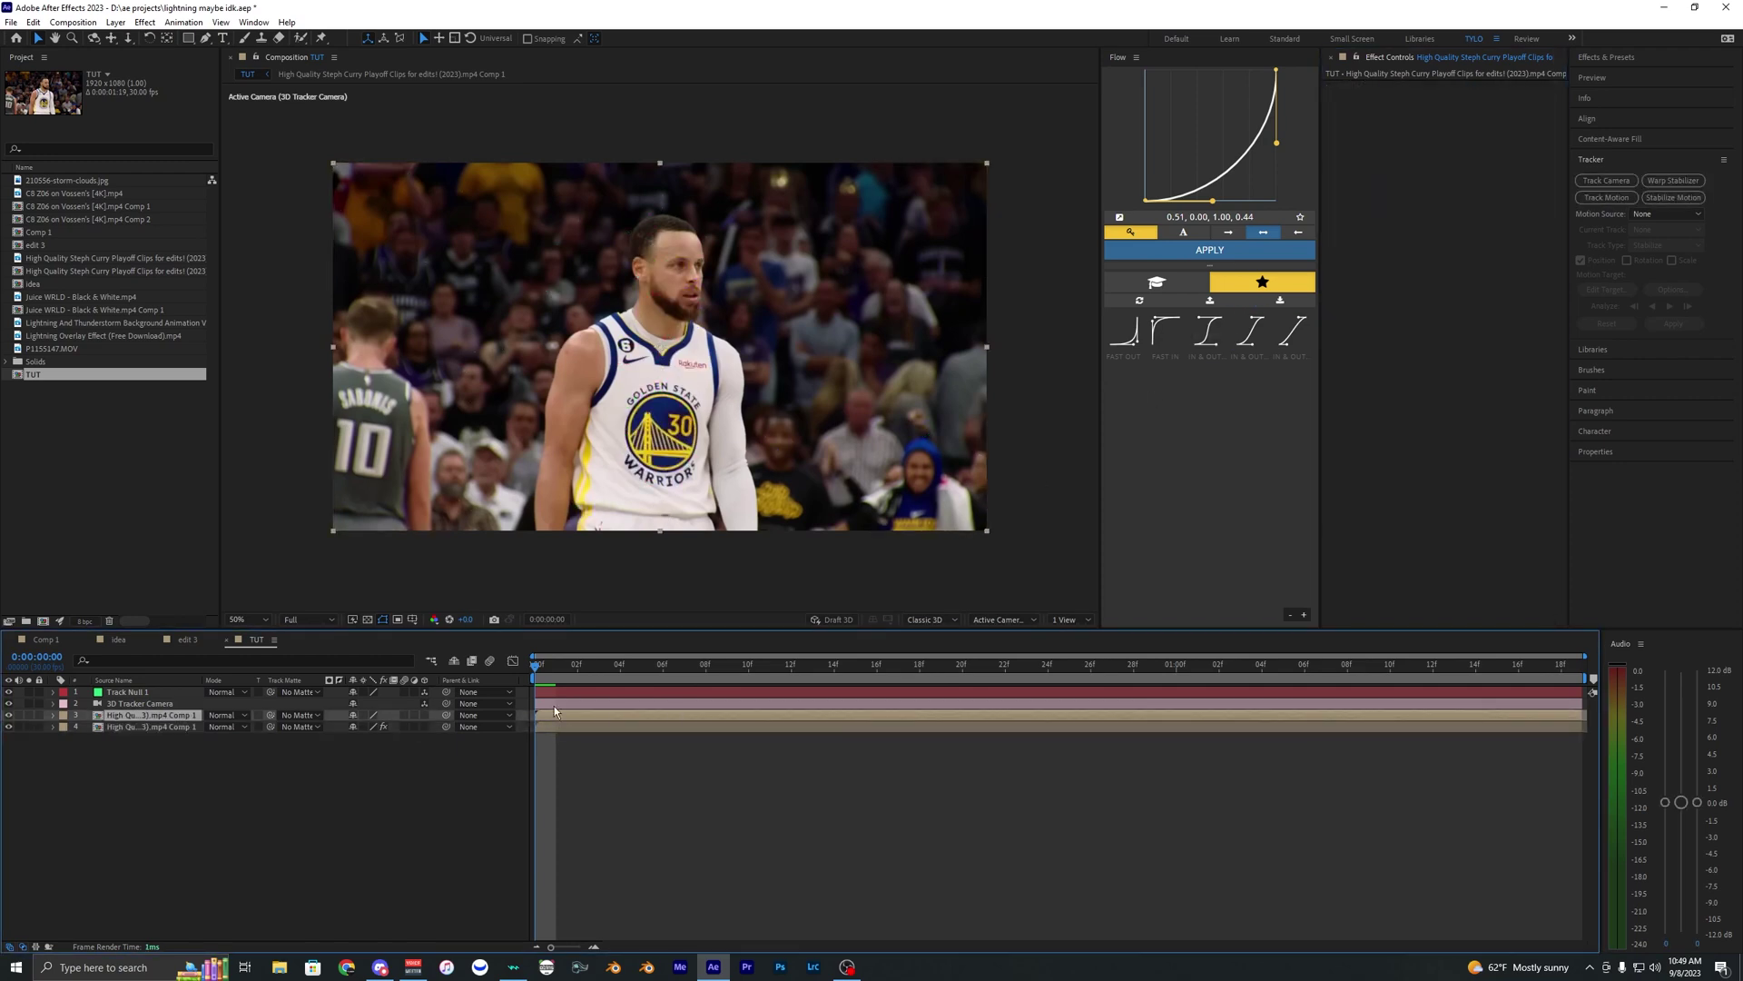
Step: Roto Brush the player in the upper copy, propagate the matte, and freeze it
{"action": "double_click", "coordinate": [654, 435]}
{"action": "mouse_move", "coordinate": [554, 497]}
{"action": "left_mouse_down"}
{"action": "mouse_move", "coordinate": [577, 375]}
{"action": "mouse_move", "coordinate": [673, 333]}
{"action": "left_mouse_up"}
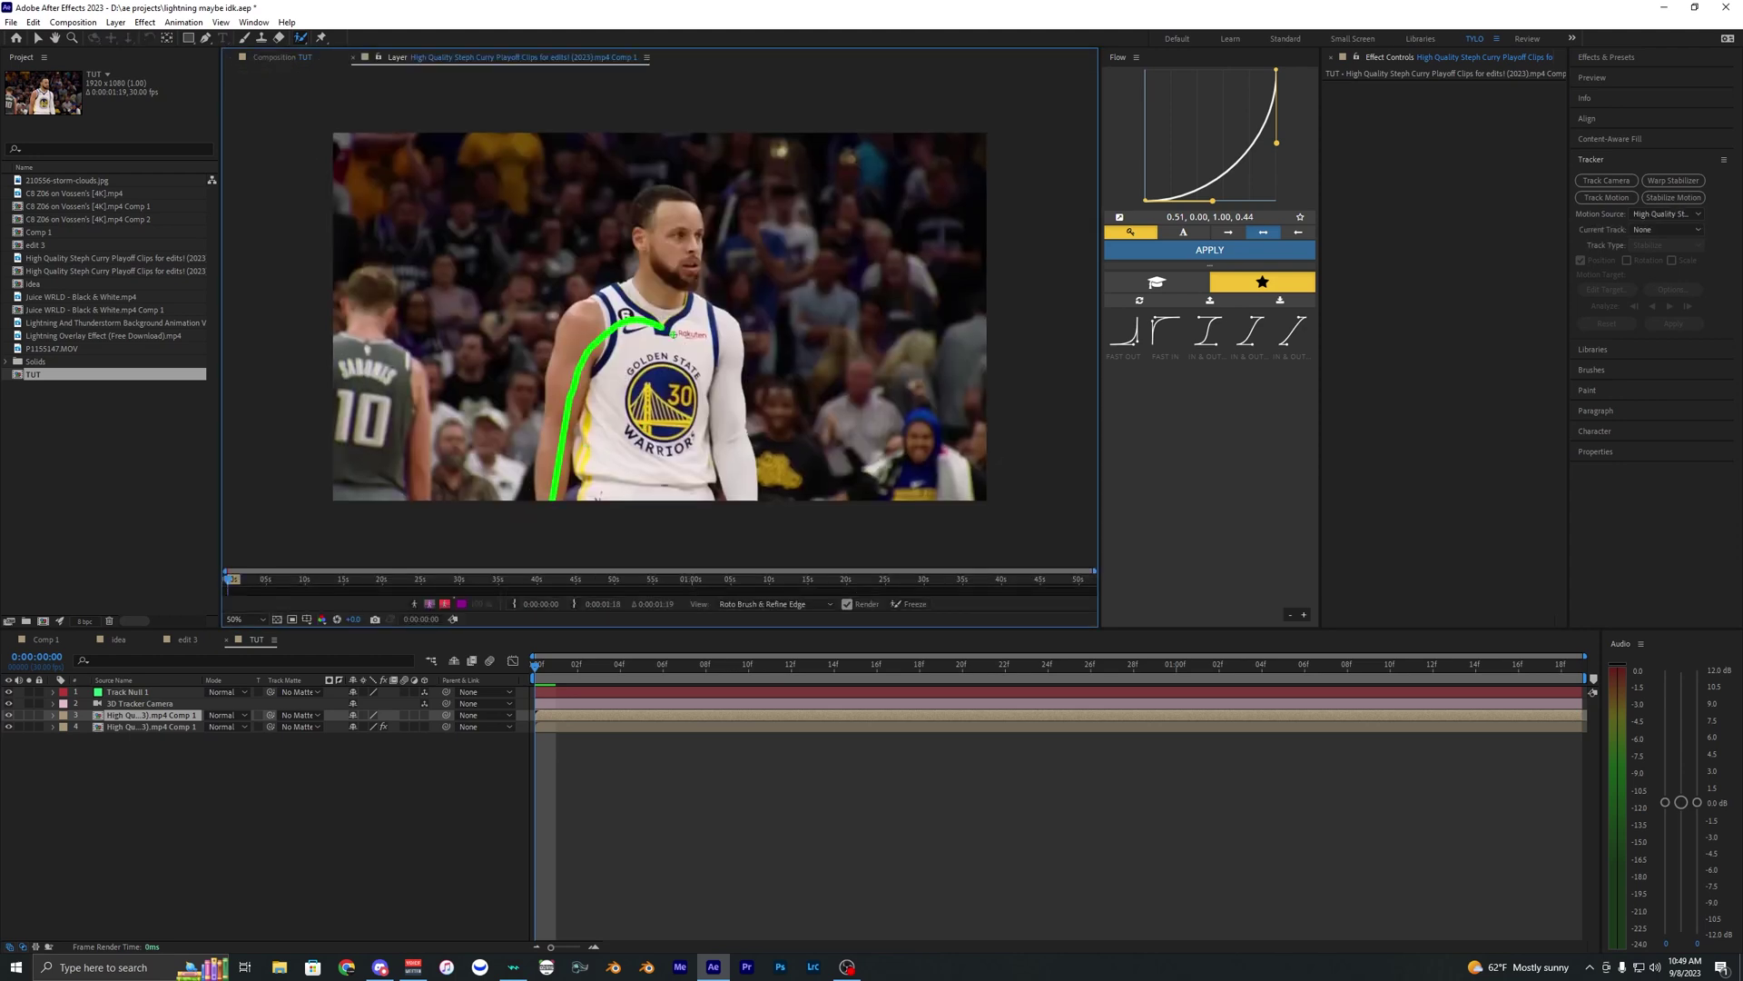
{"action": "left_click_drag", "start_coordinate": [713, 491], "coordinate": [711, 489]}
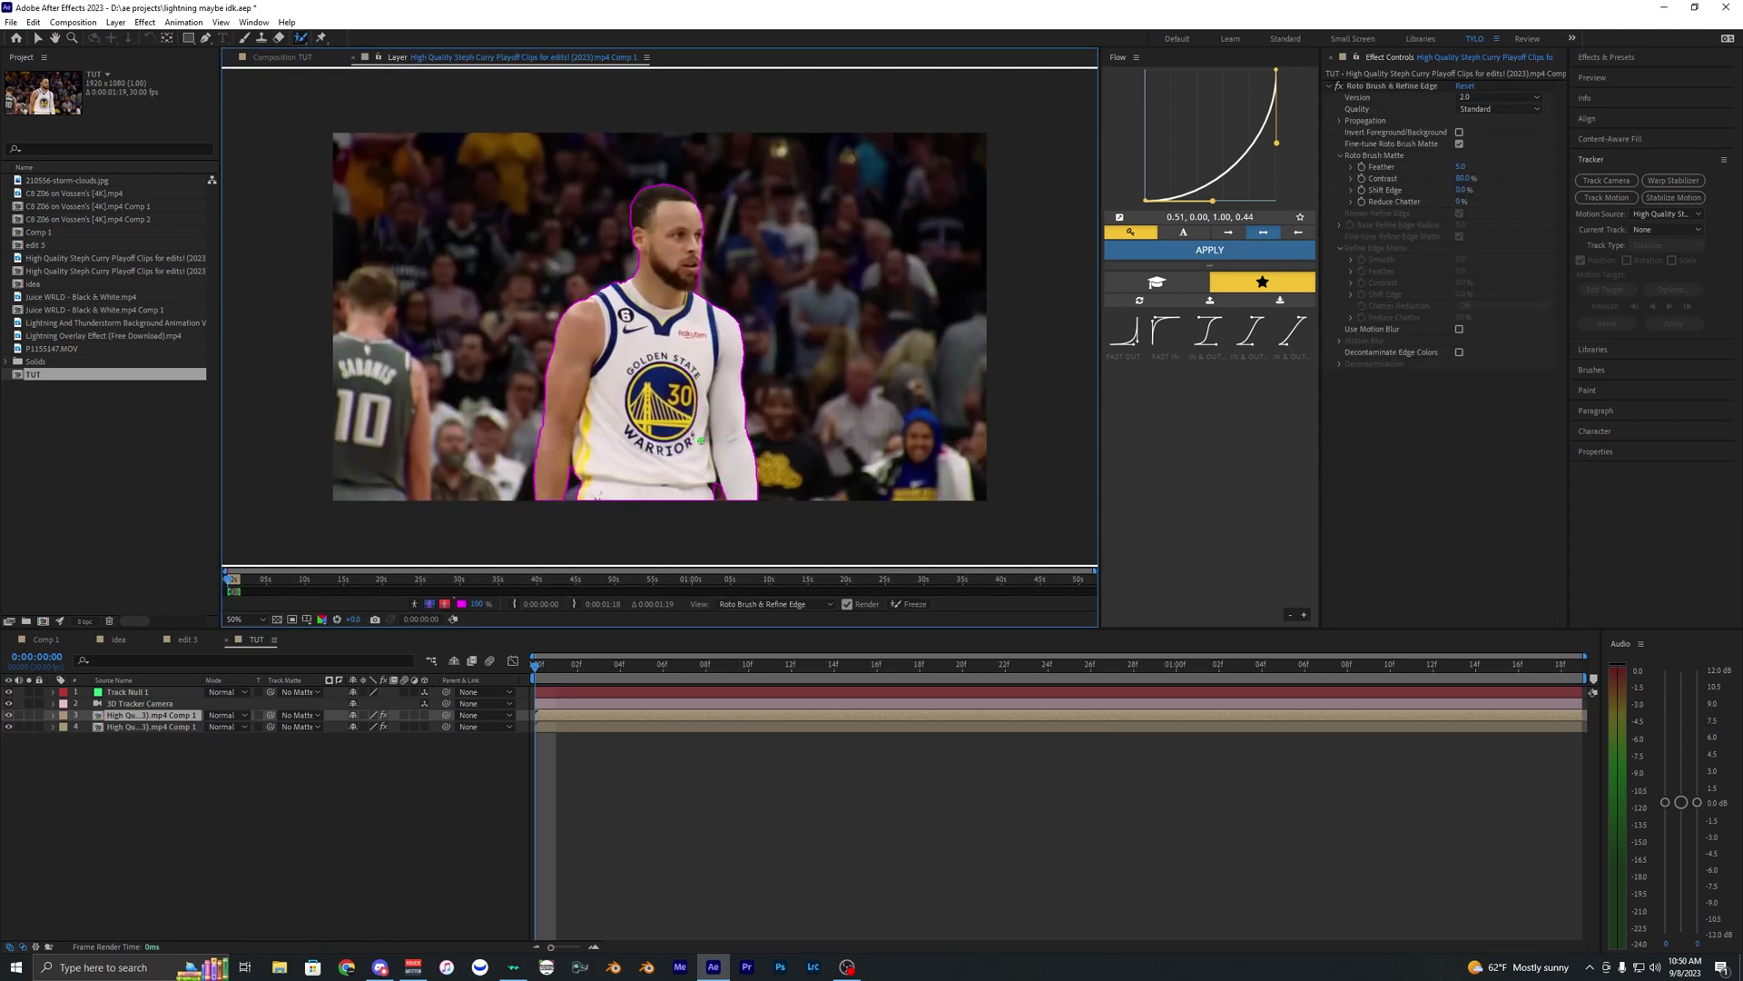
{"action": "left_click_drag", "start_coordinate": [1057, 664], "coordinate": [922, 638]}
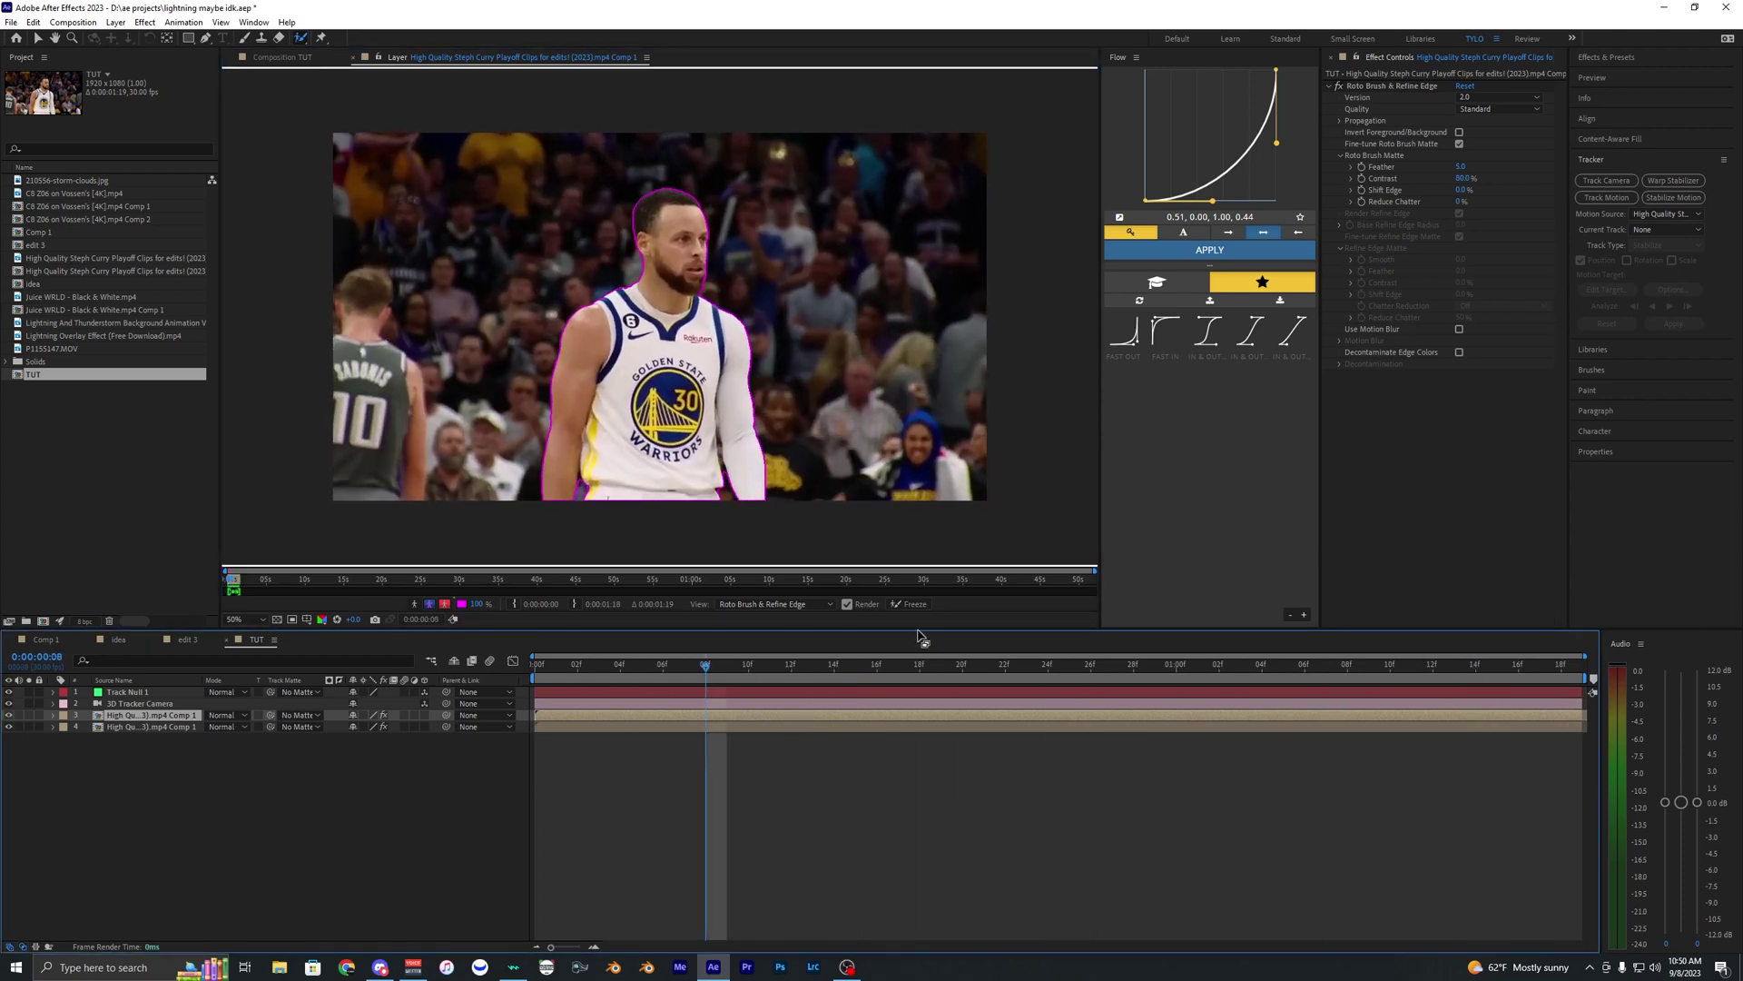
{"action": "left_click", "coordinate": [908, 604]}
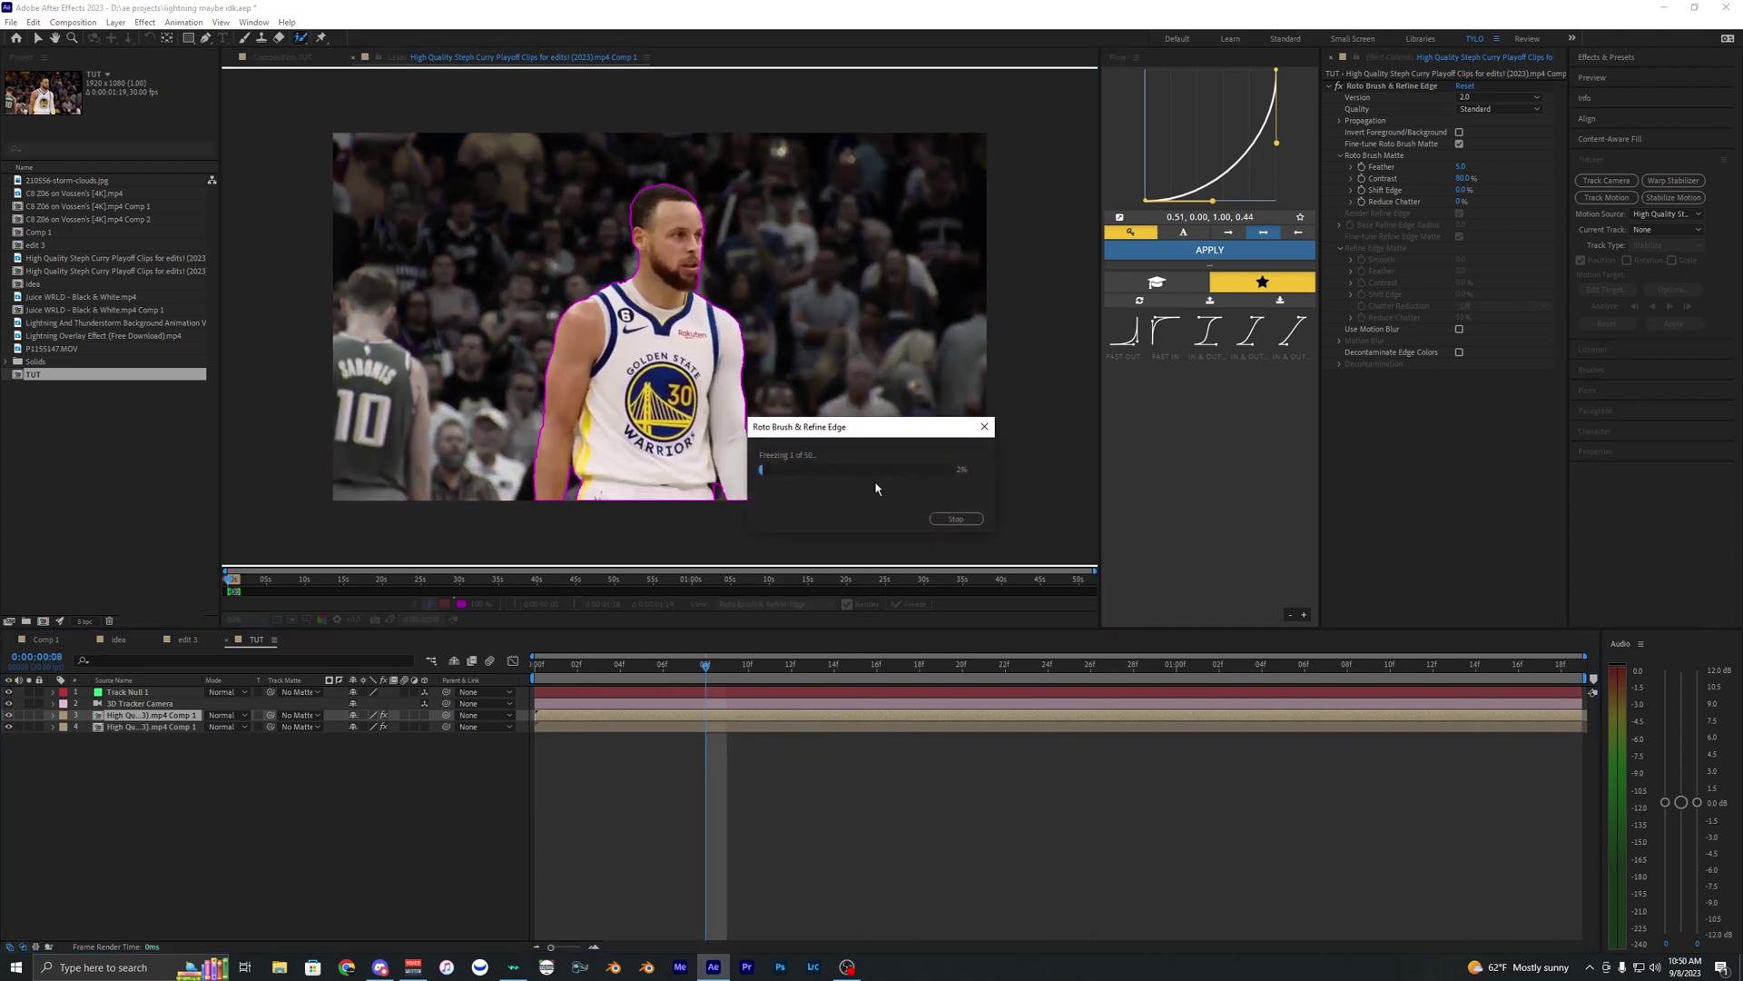
Step: Close the Layer panel to return to the TUT composition at the clip's start
{"action": "left_click", "coordinate": [354, 58]}
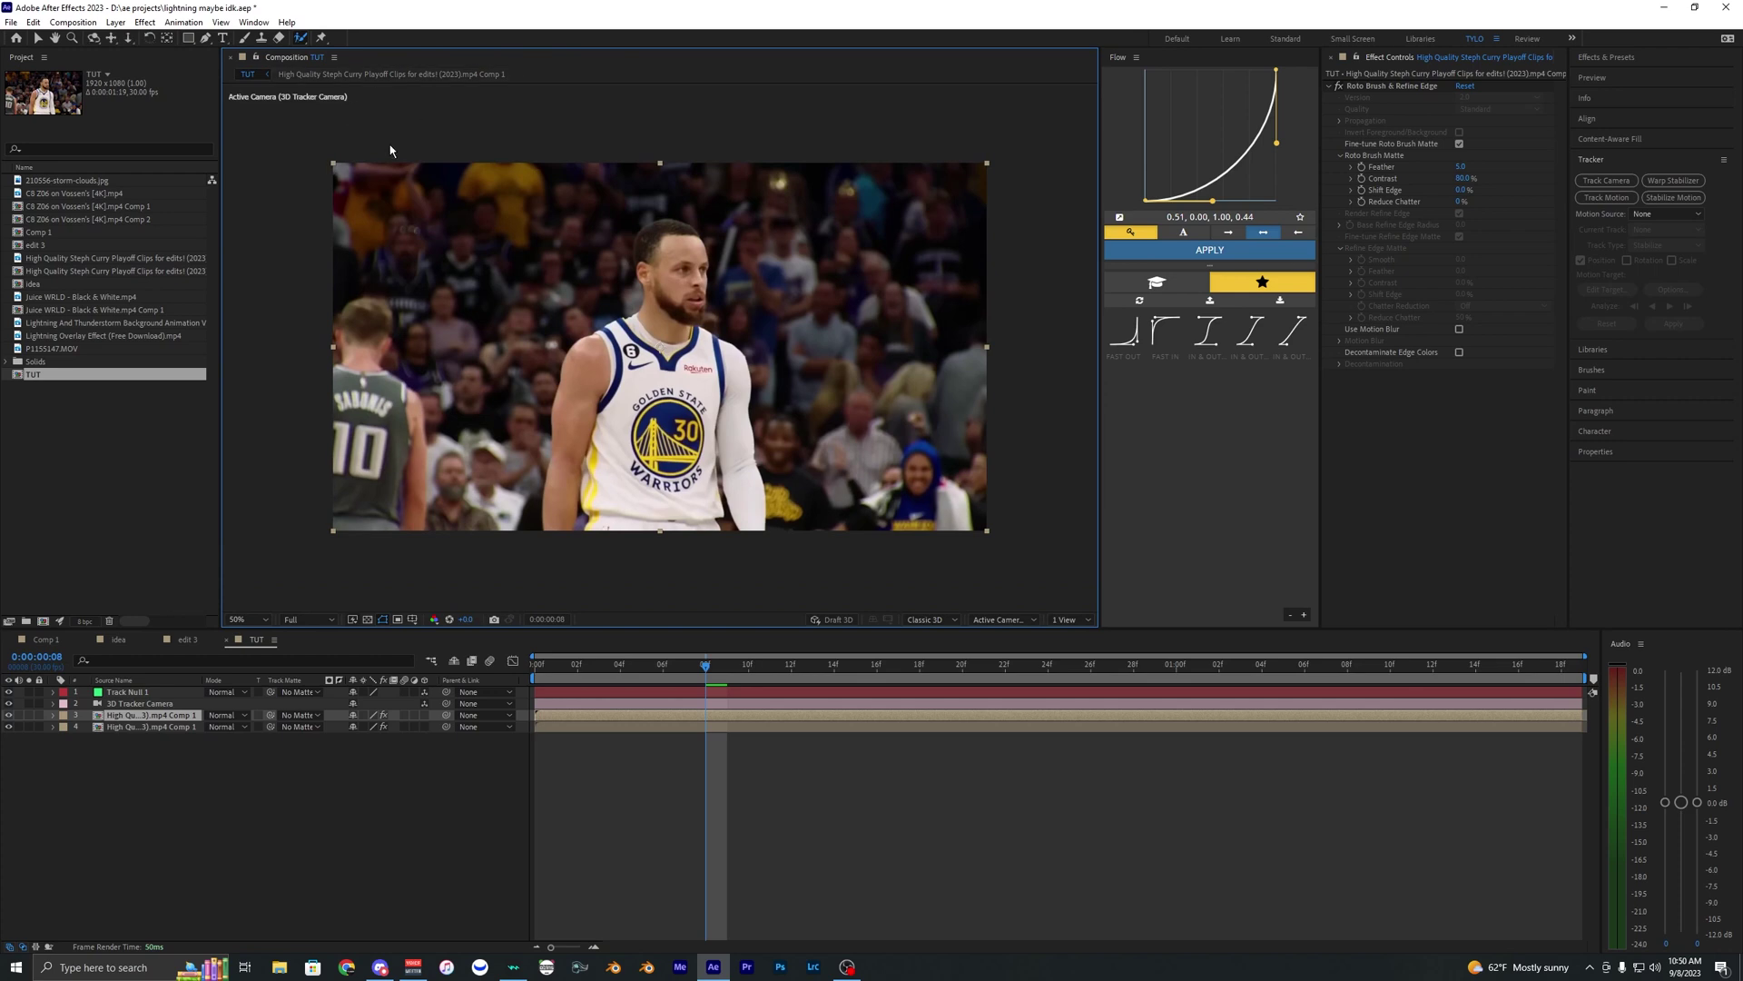
{"action": "left_click", "coordinate": [553, 668]}
{"action": "left_click", "coordinate": [564, 726]}
{"action": "left_click", "coordinate": [113, 336]}
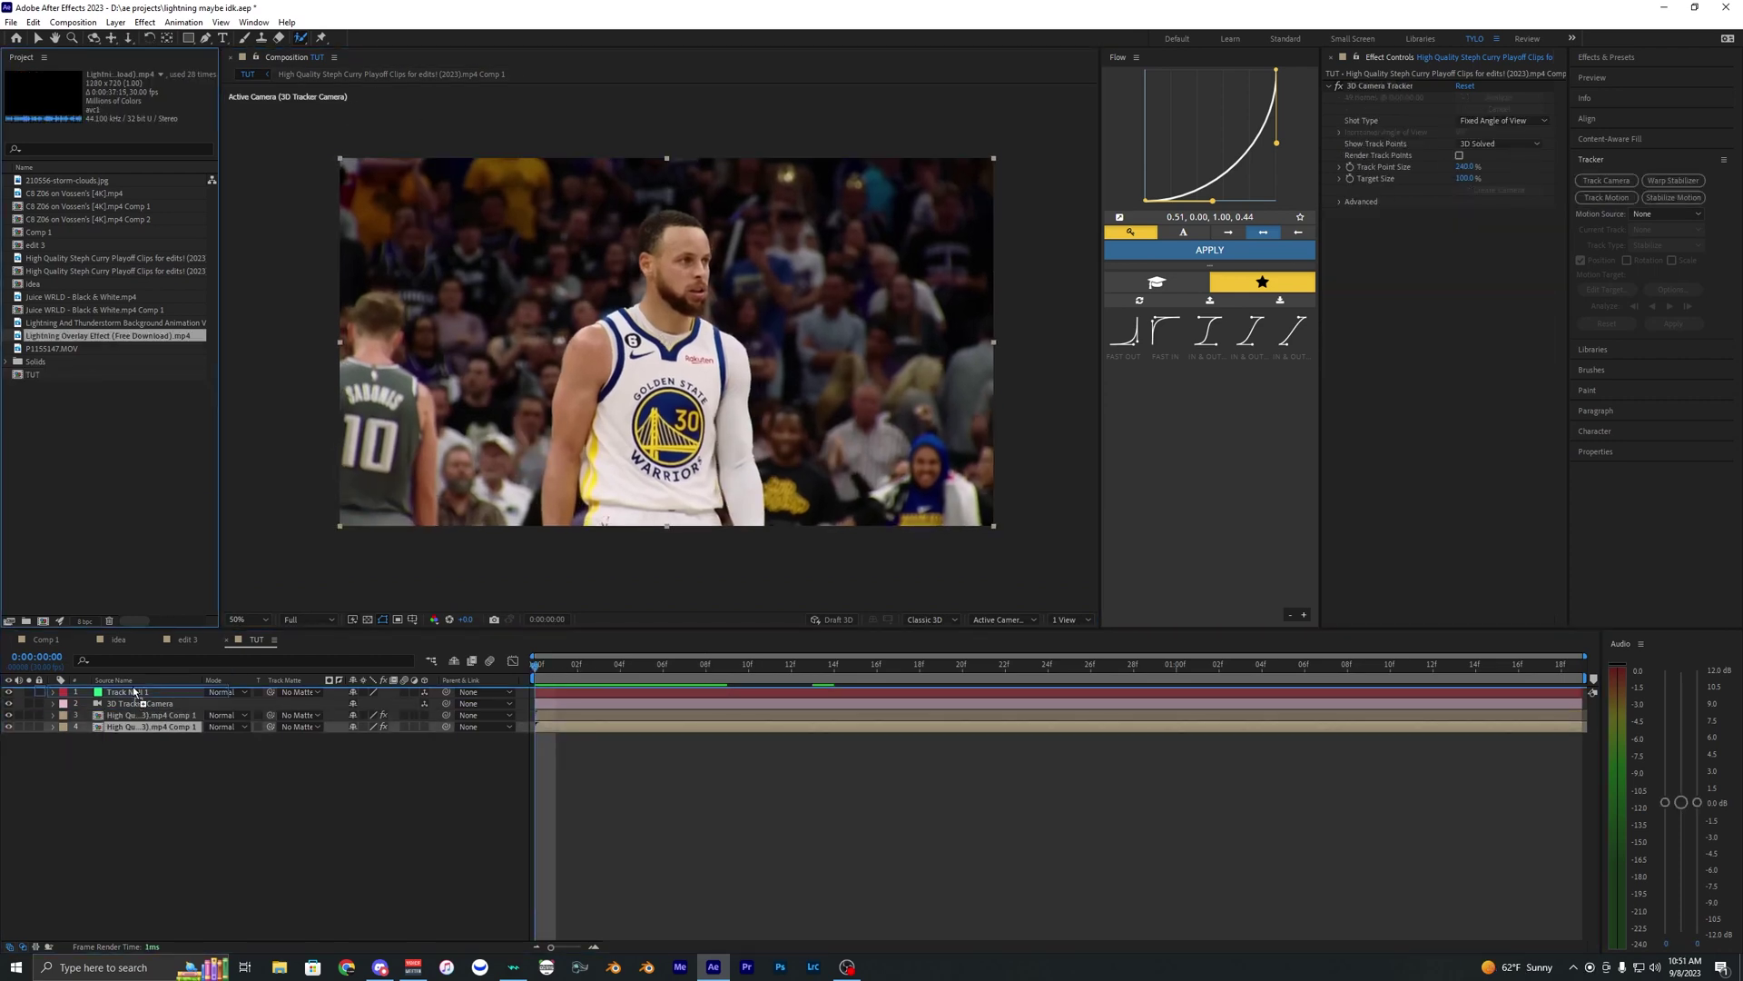
Step: Add Lightning Overlay Effect (Free Download).mp4 atop the timeline, scaled to 155%, and preview it
{"action": "left_click_drag", "start_coordinate": [134, 692], "coordinate": [133, 688]}
{"action": "key", "text": "s"}
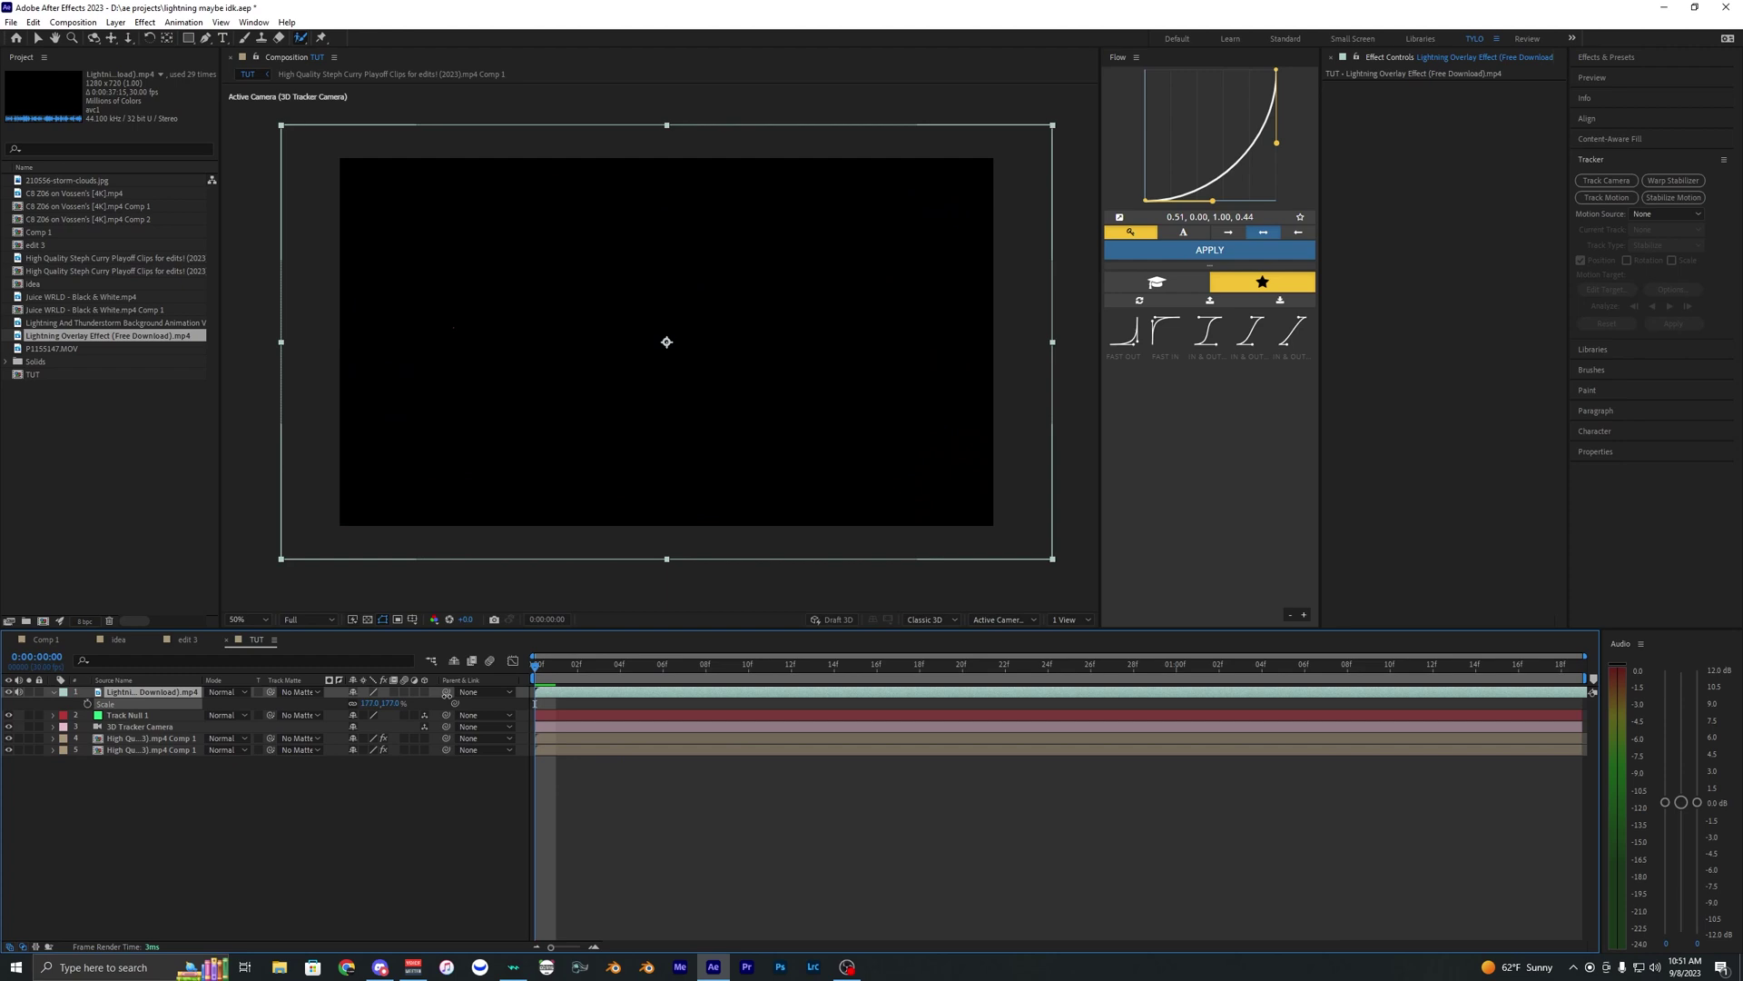
{"action": "left_click_drag", "start_coordinate": [401, 700], "coordinate": [381, 701]}
{"action": "key", "text": "s"}
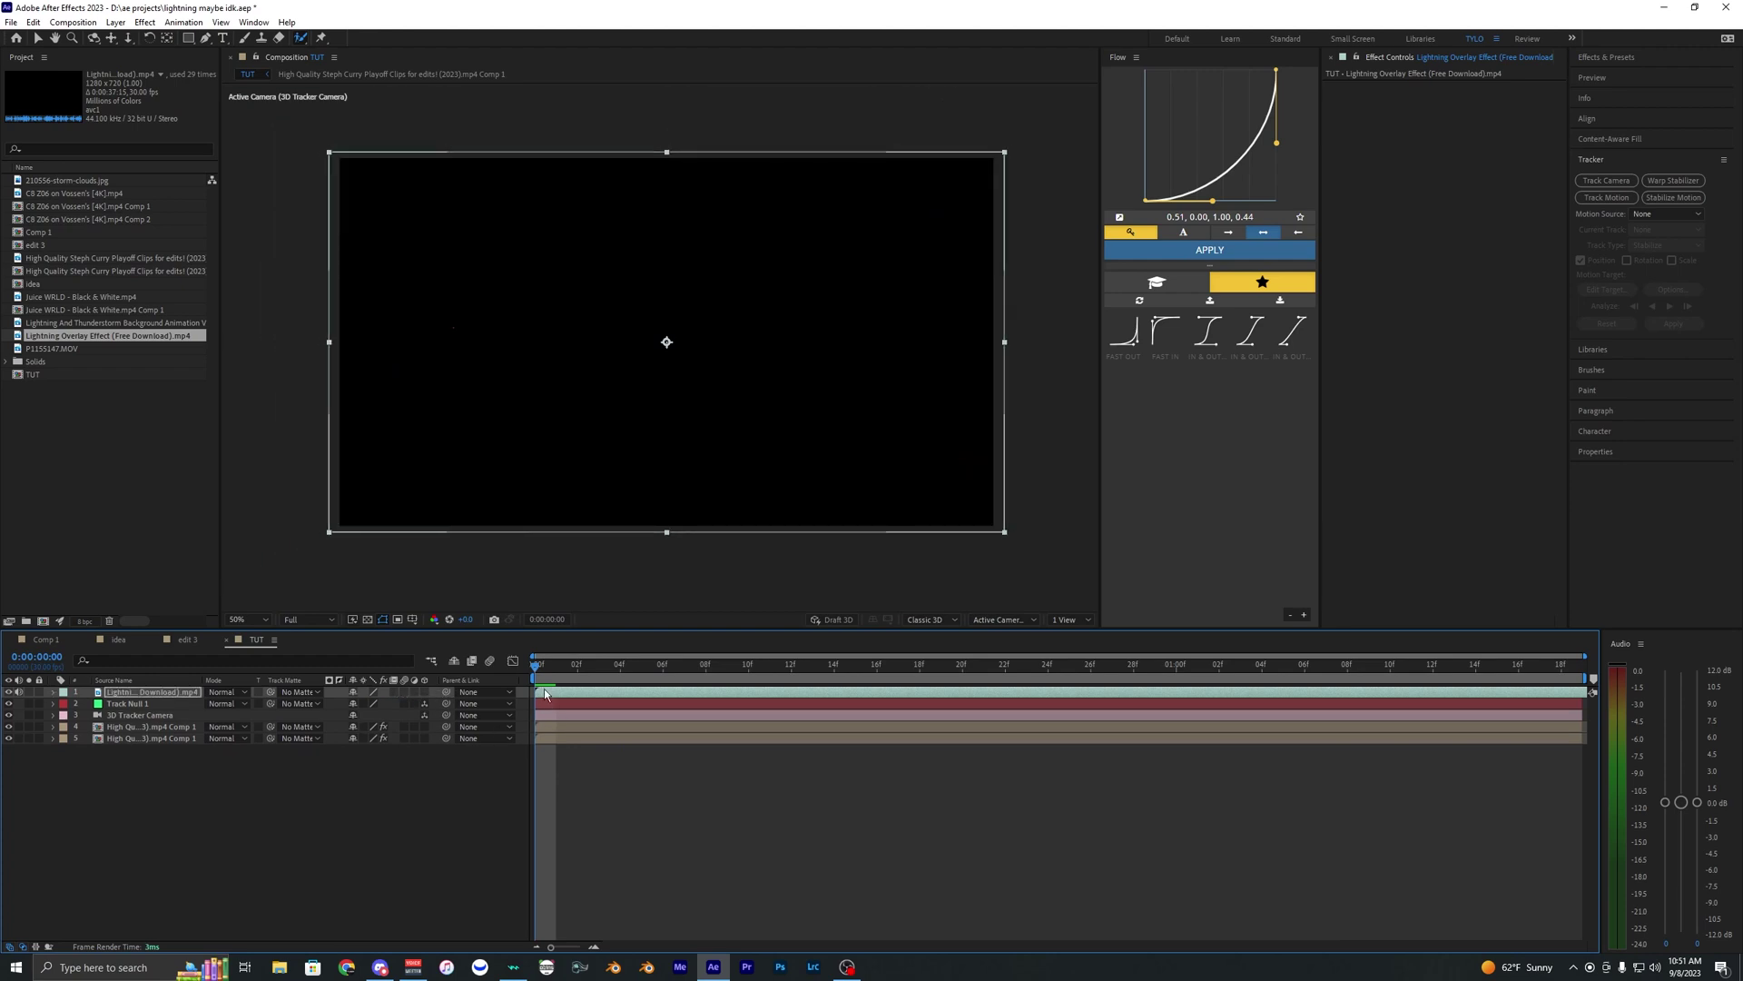
{"action": "key", "text": "space"}
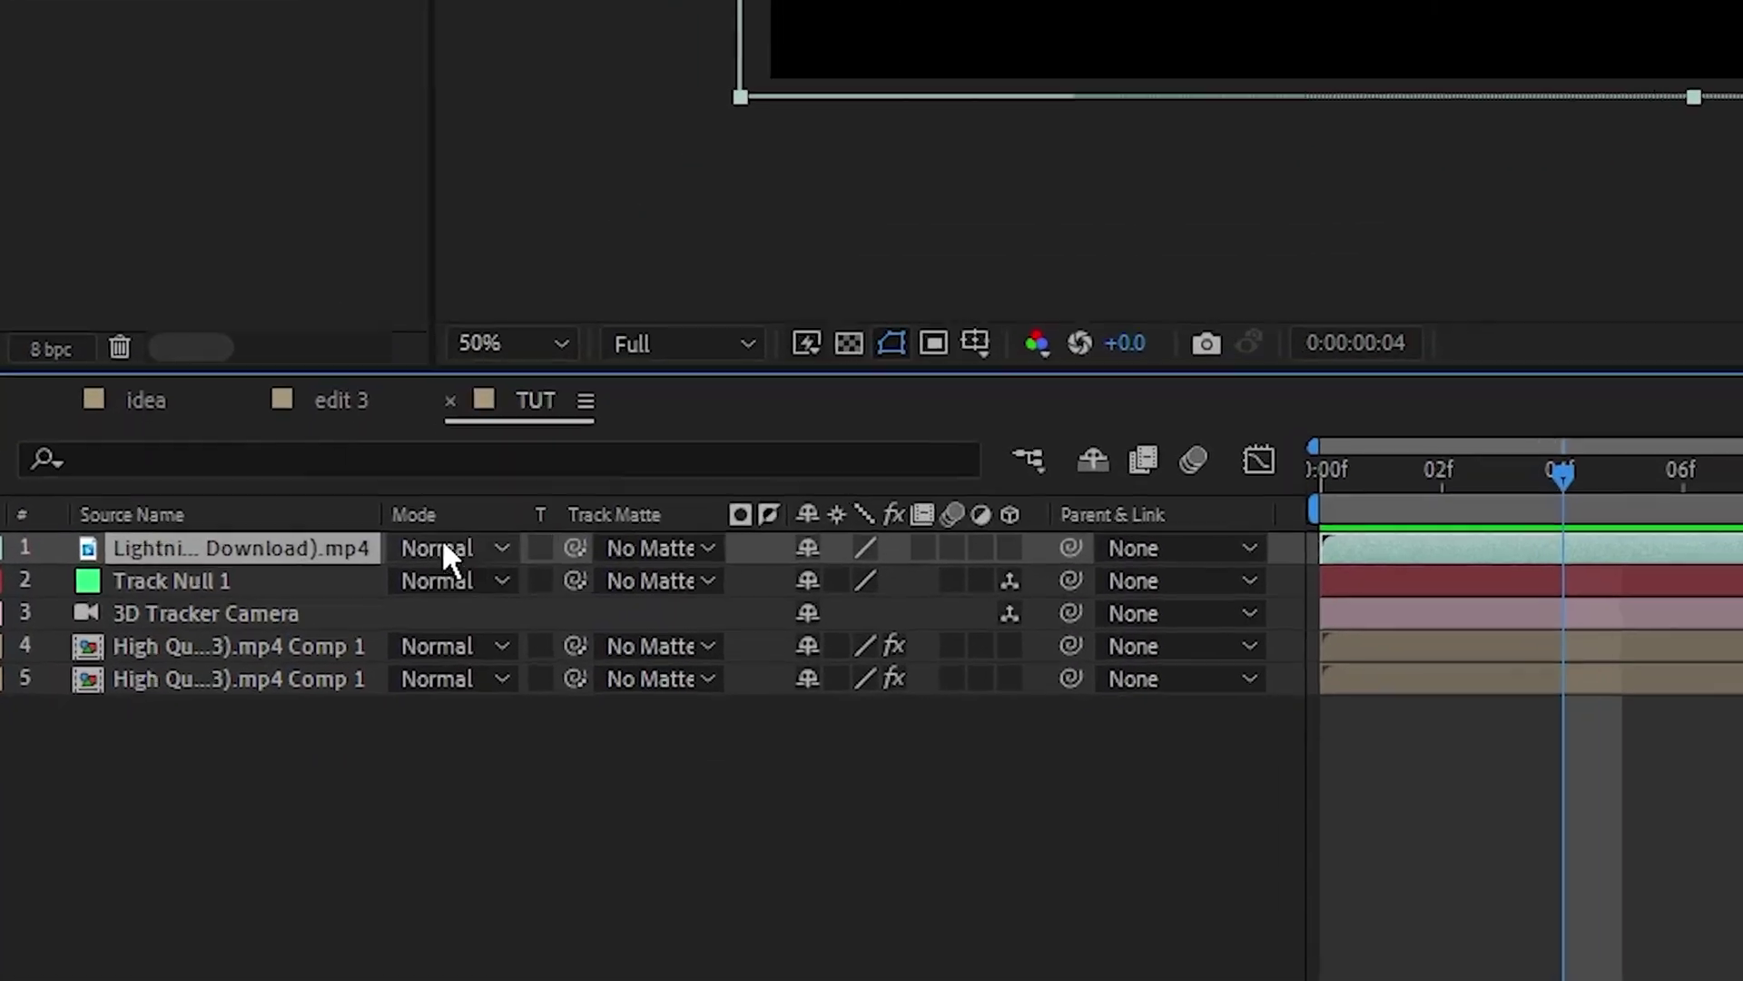
Step: Set the lightning layer's blending mode to Screen
{"action": "left_click", "coordinate": [445, 549]}
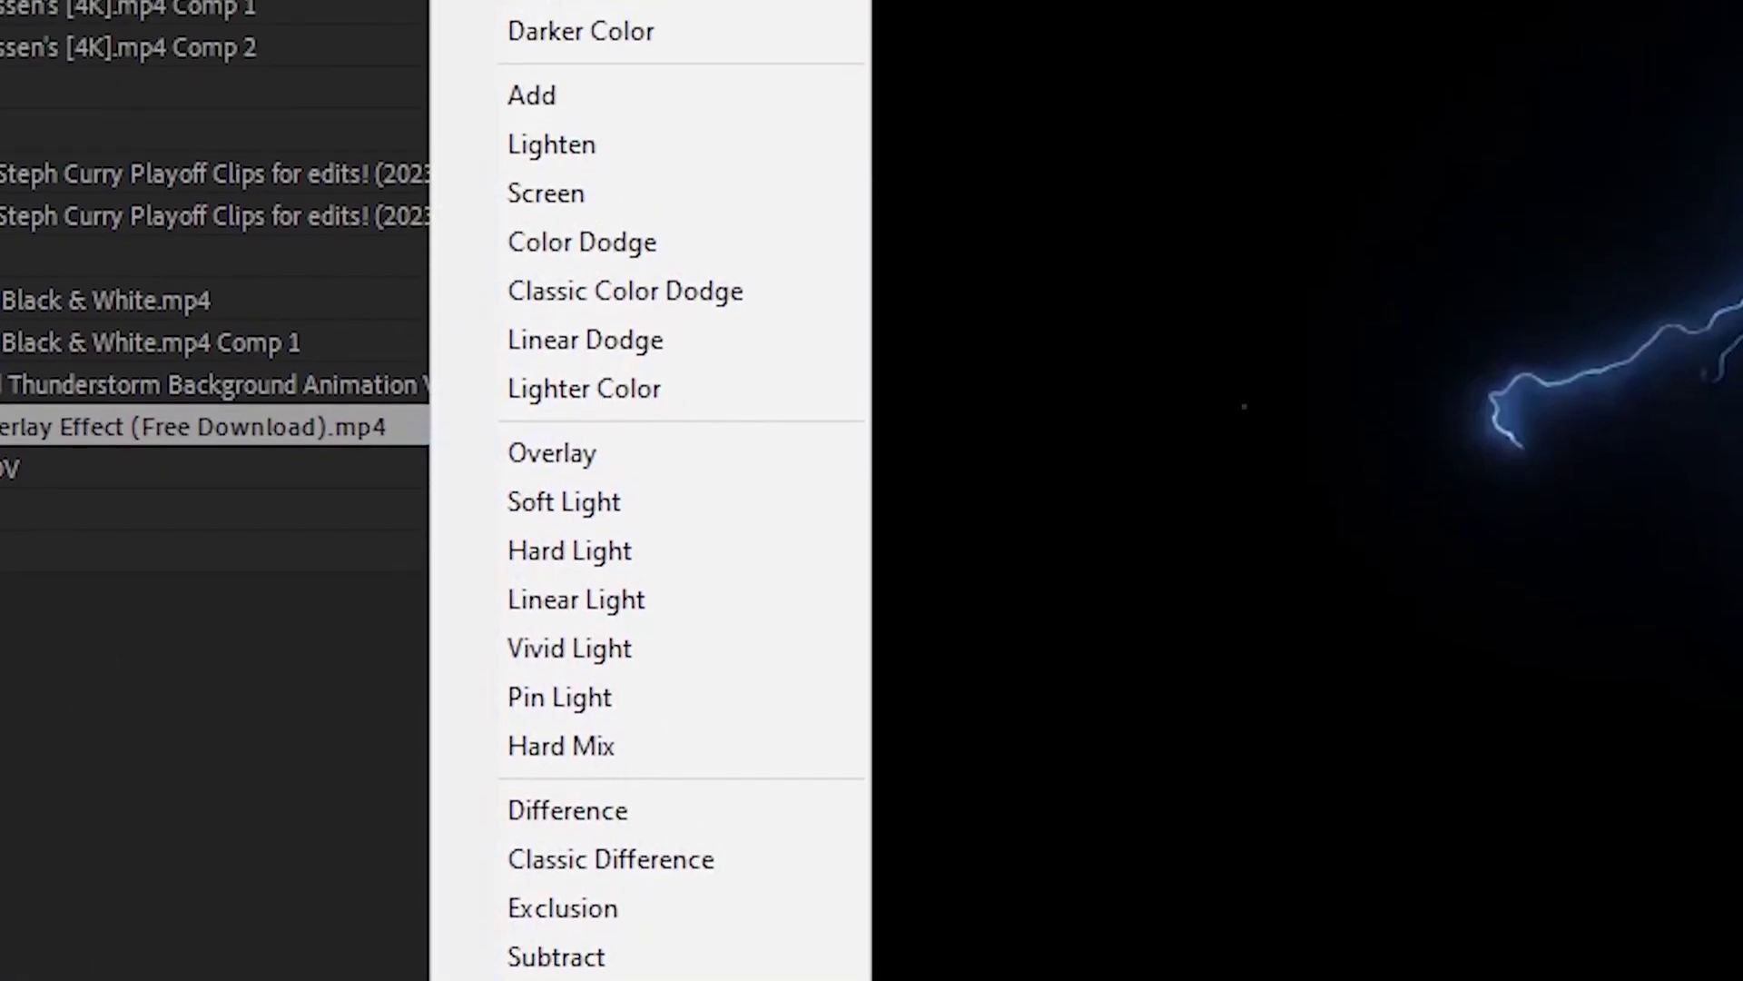
{"action": "left_click", "coordinate": [624, 201]}
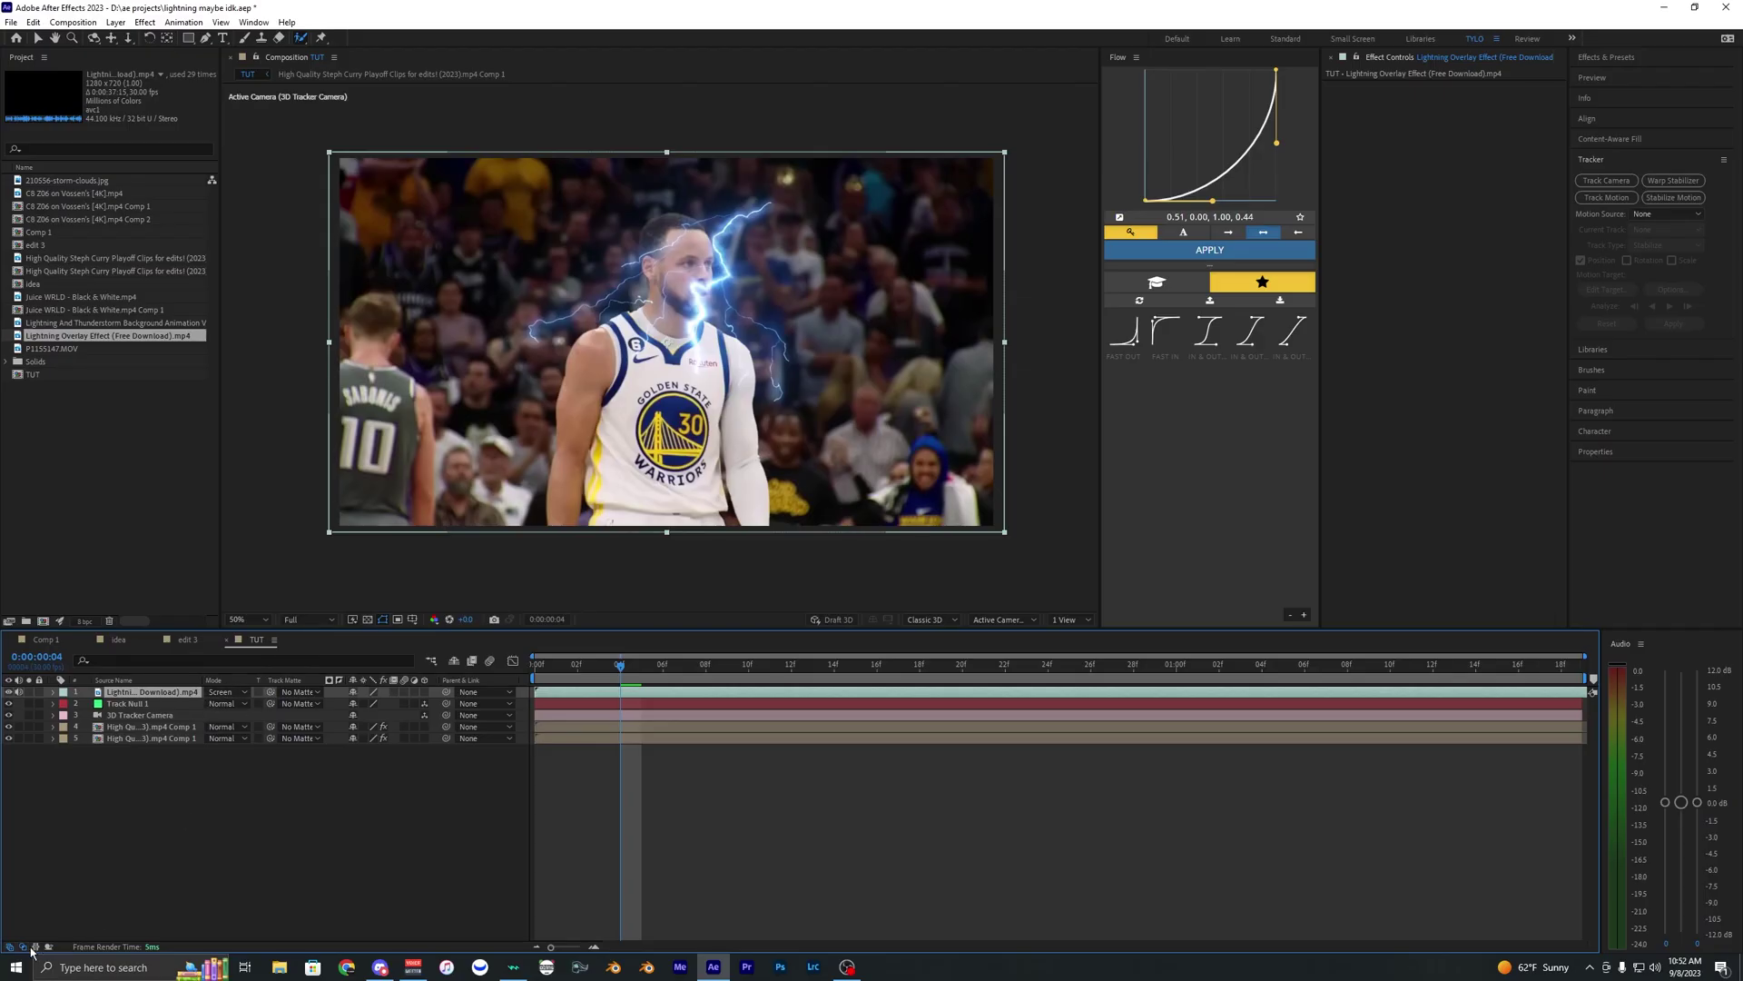
{"action": "left_click", "coordinate": [9, 947]}
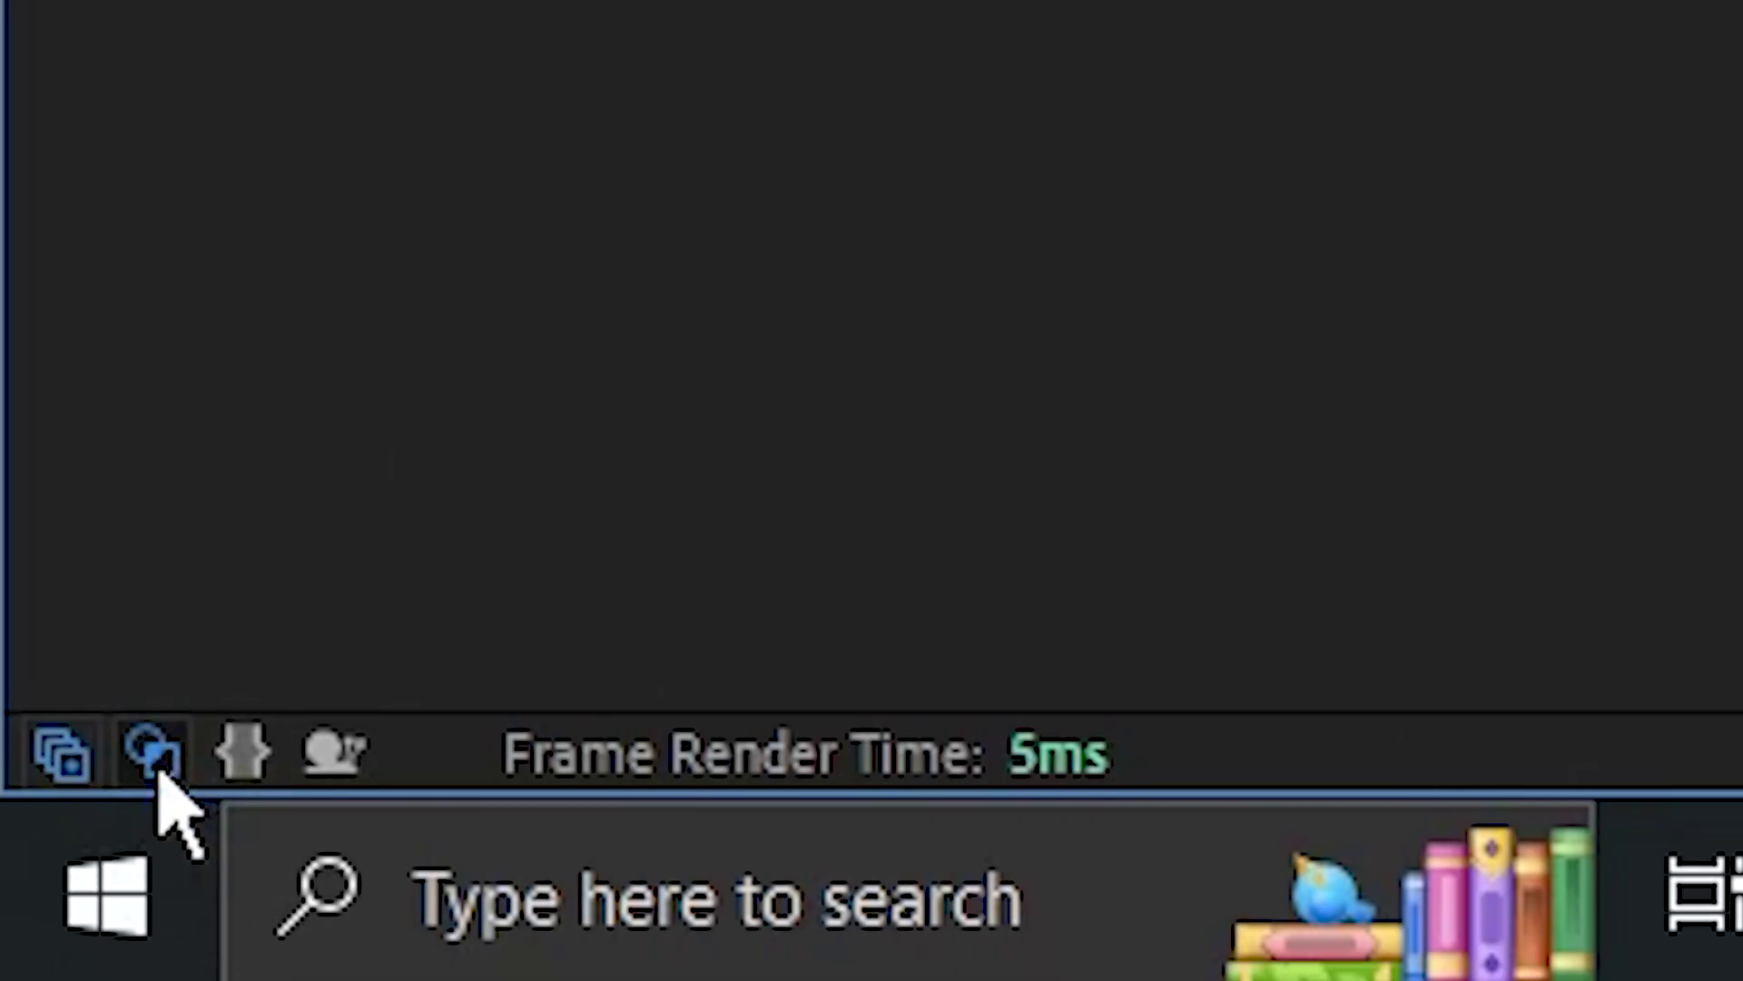
{"action": "left_click", "coordinate": [150, 752]}
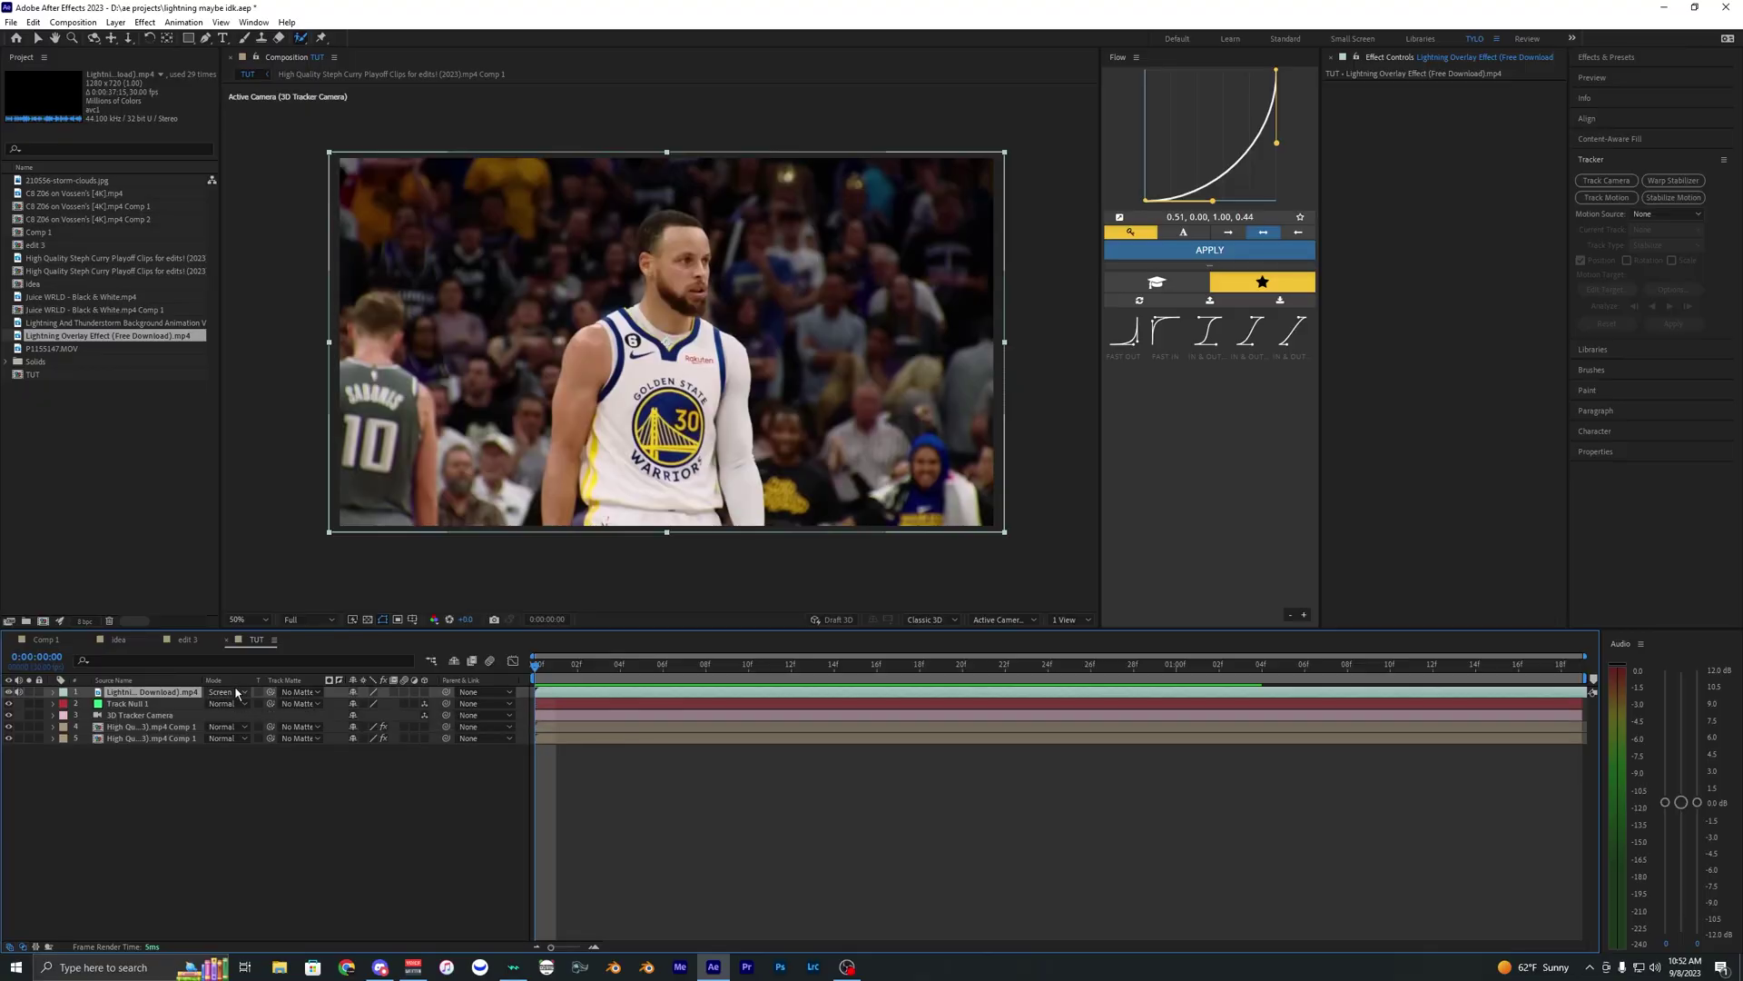
Step: Parent the lightning layer to Track Null 1 and make it a 3D layer
{"action": "key", "text": "space"}
{"action": "key", "text": "space"}
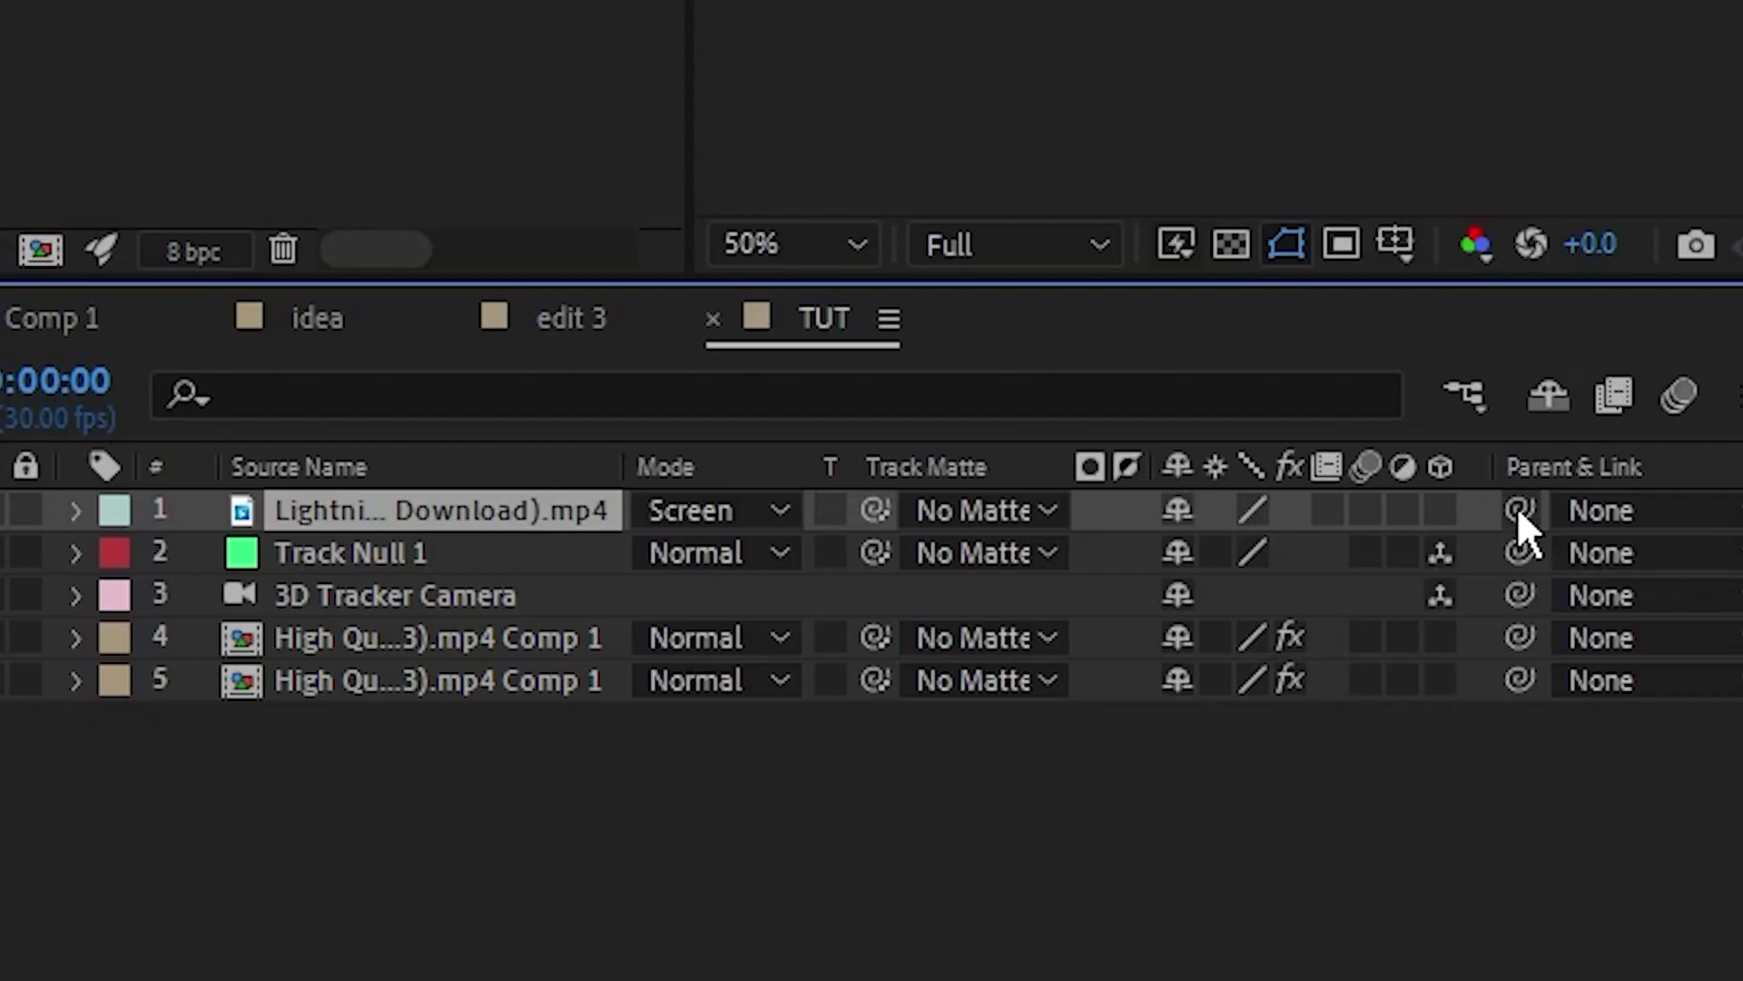
{"action": "left_click_drag", "start_coordinate": [445, 694], "coordinate": [147, 702]}
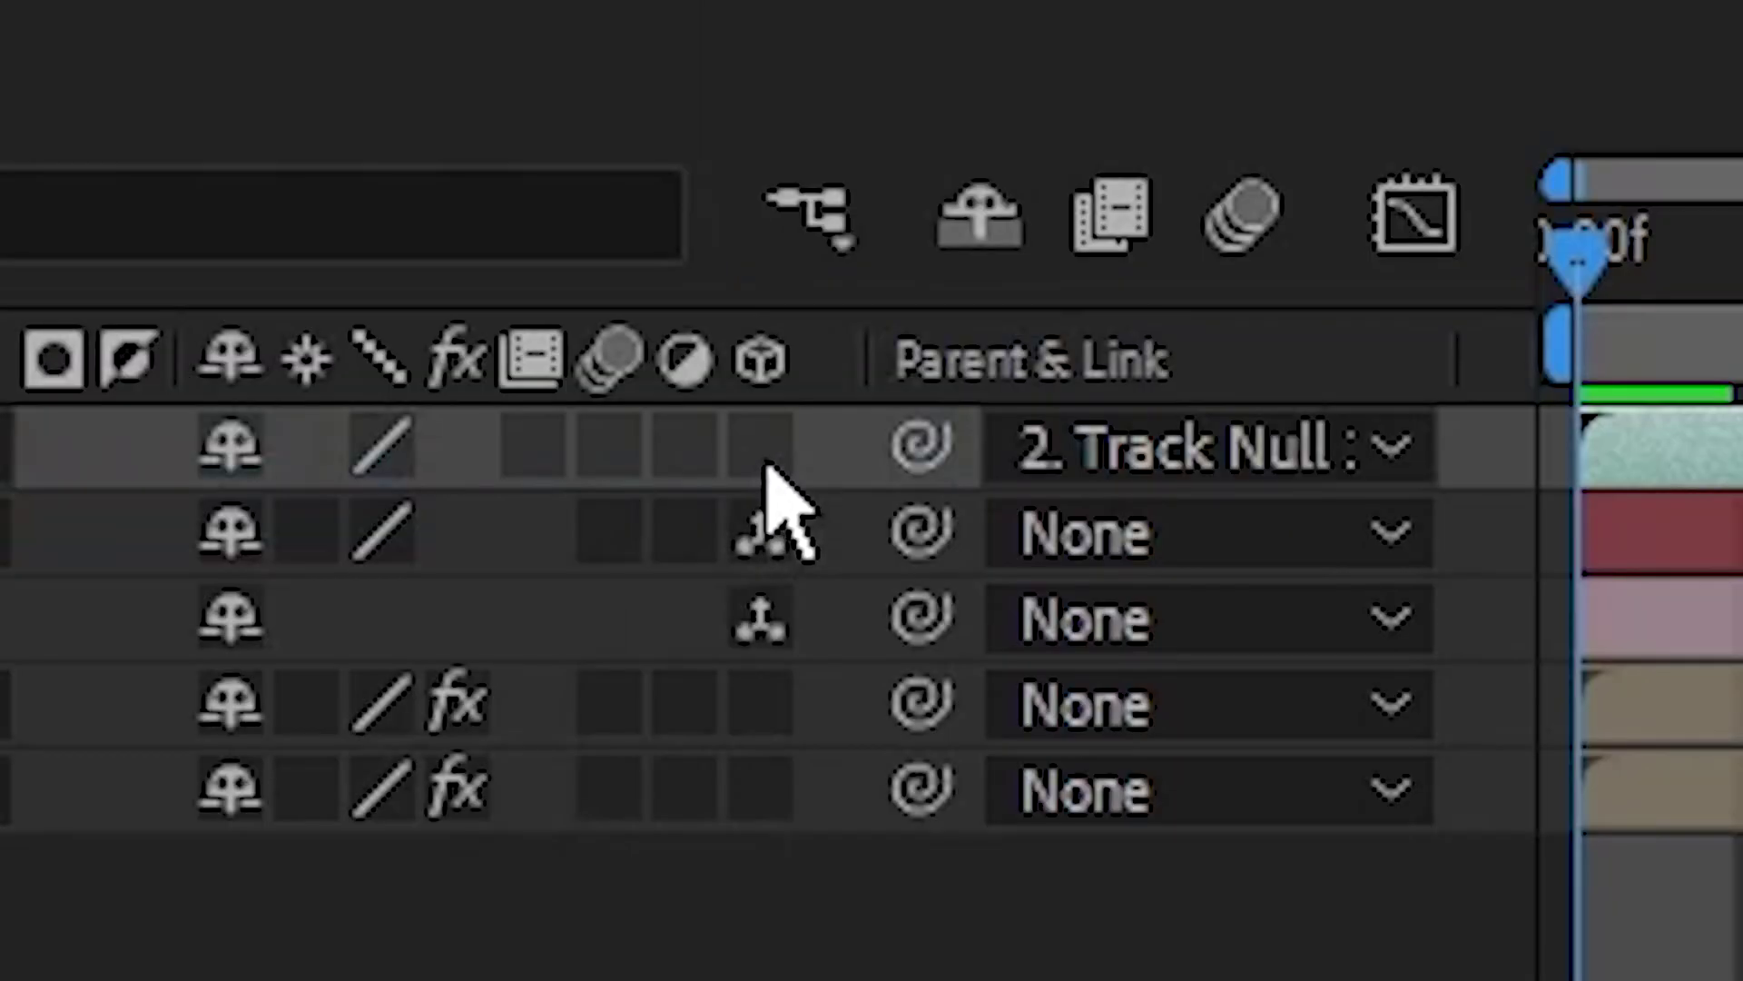
{"action": "left_click", "coordinate": [1440, 510]}
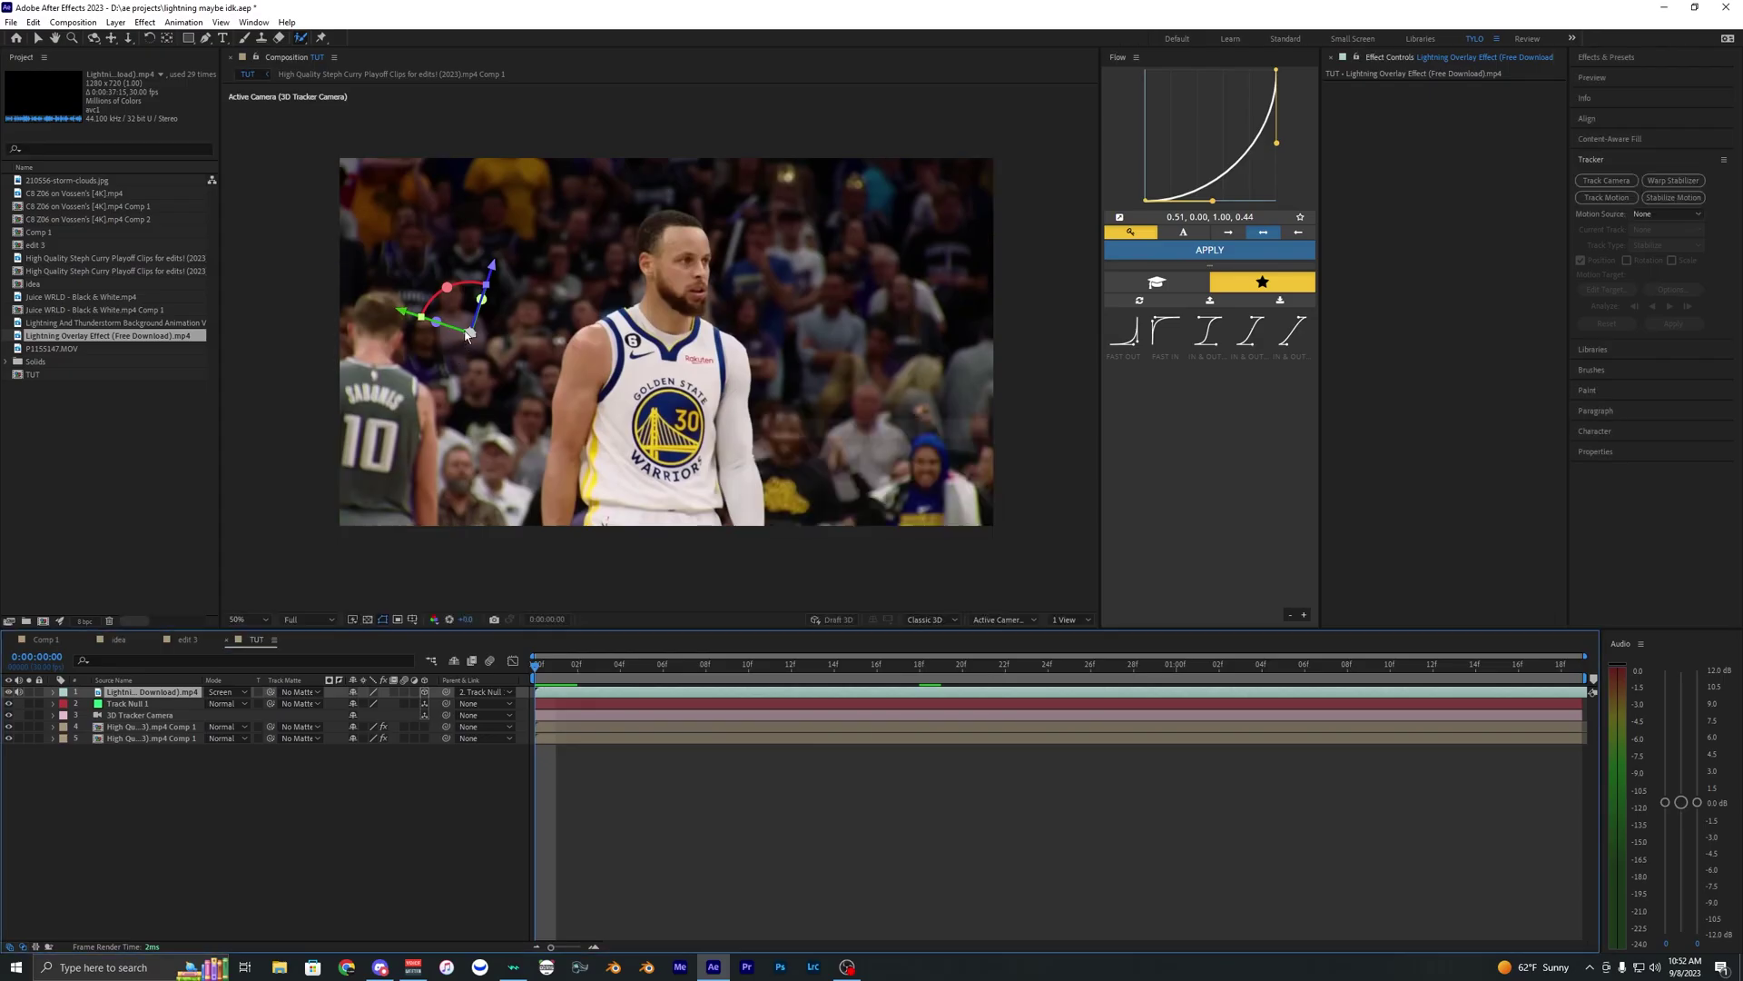
Step: Rotate the lightning layer 27° on Y and scale it up enormously
{"action": "key", "text": "space"}
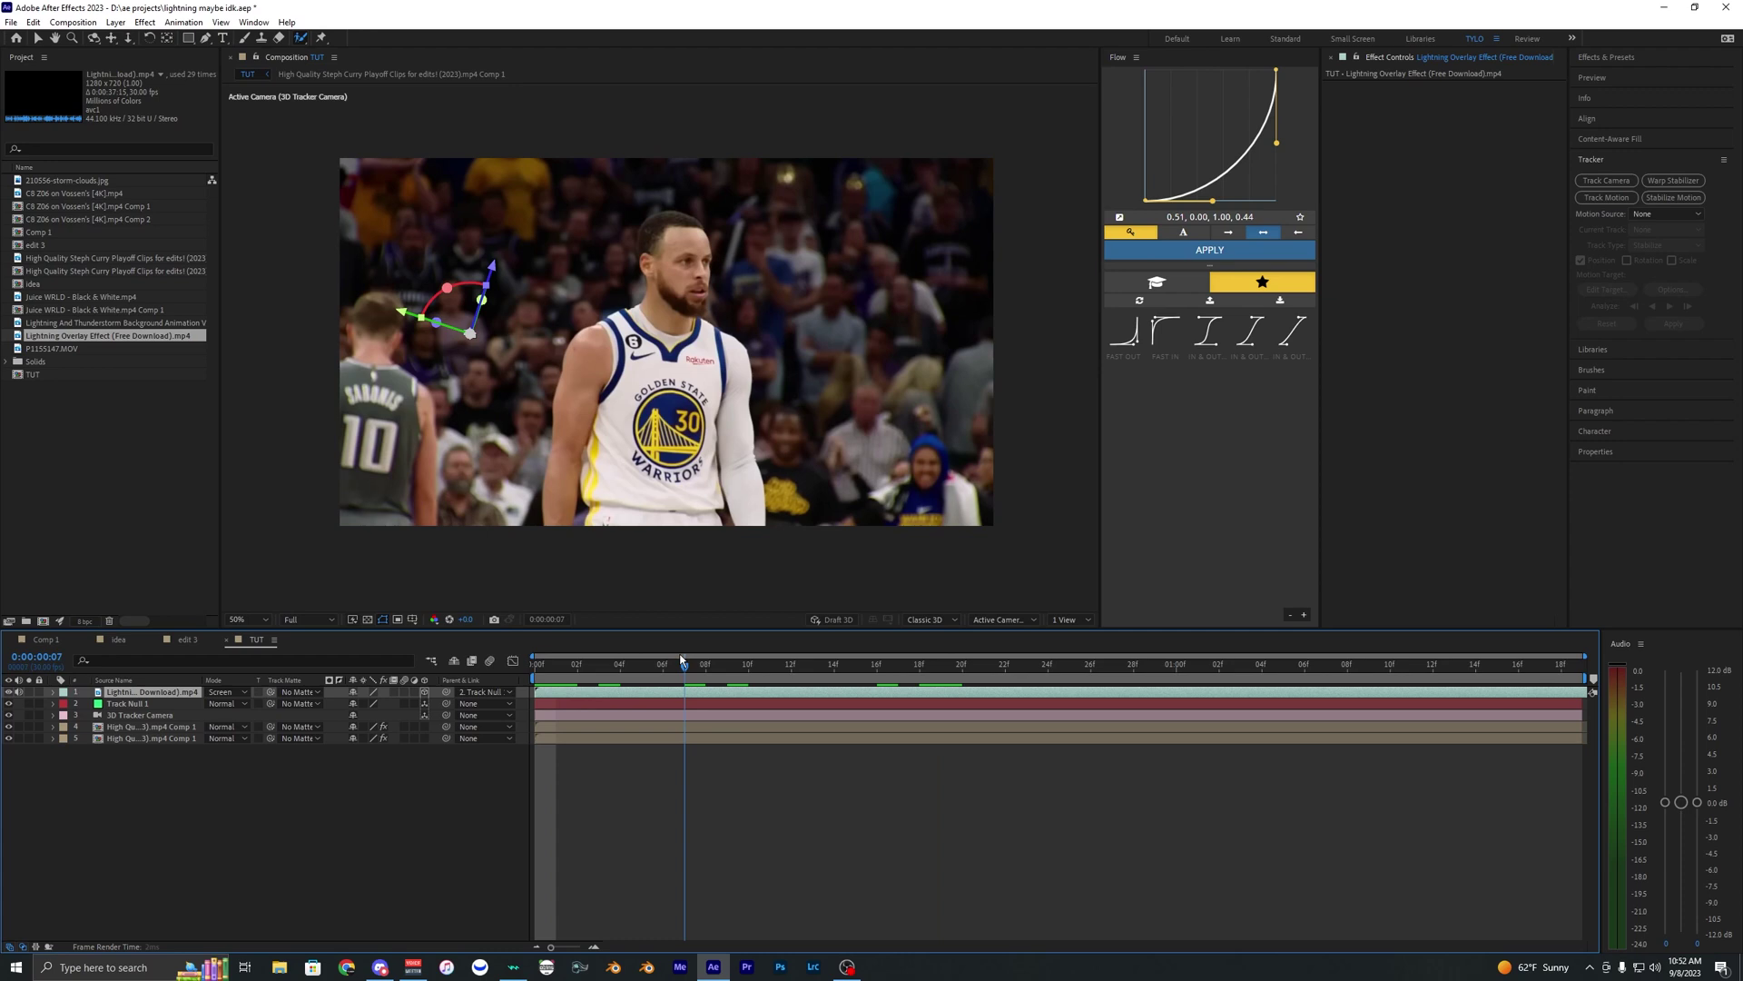
{"action": "key", "text": "s"}
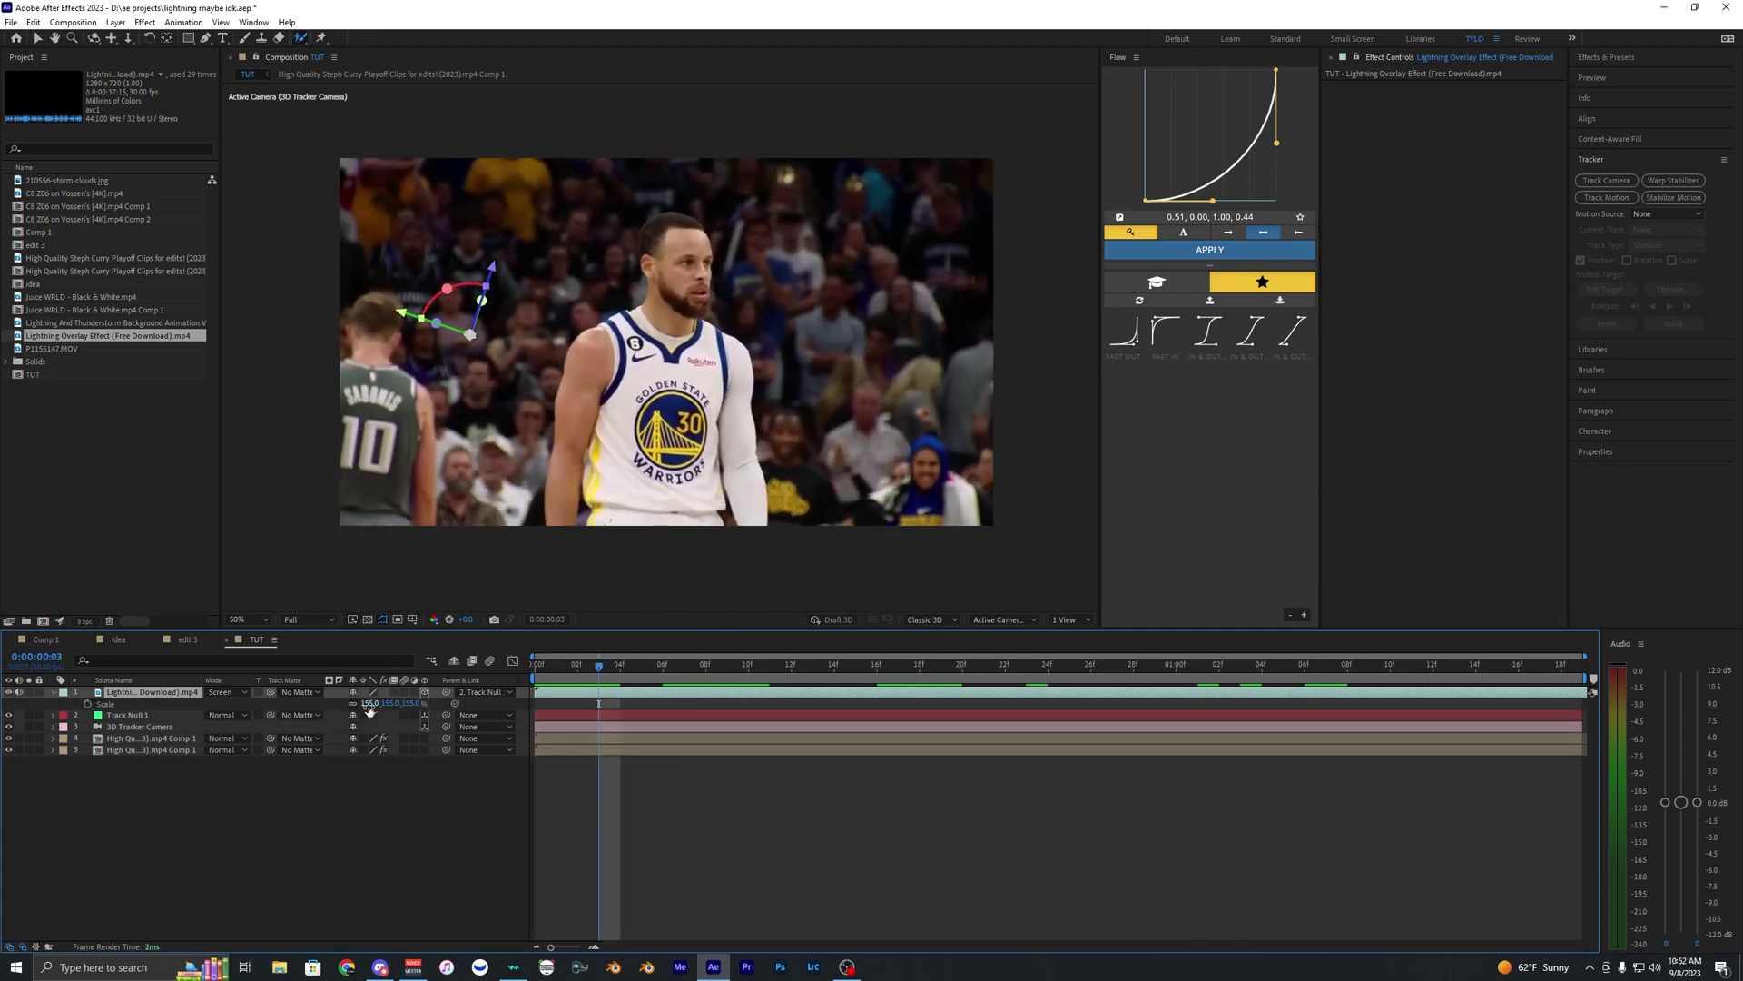
{"action": "key", "text": "r"}
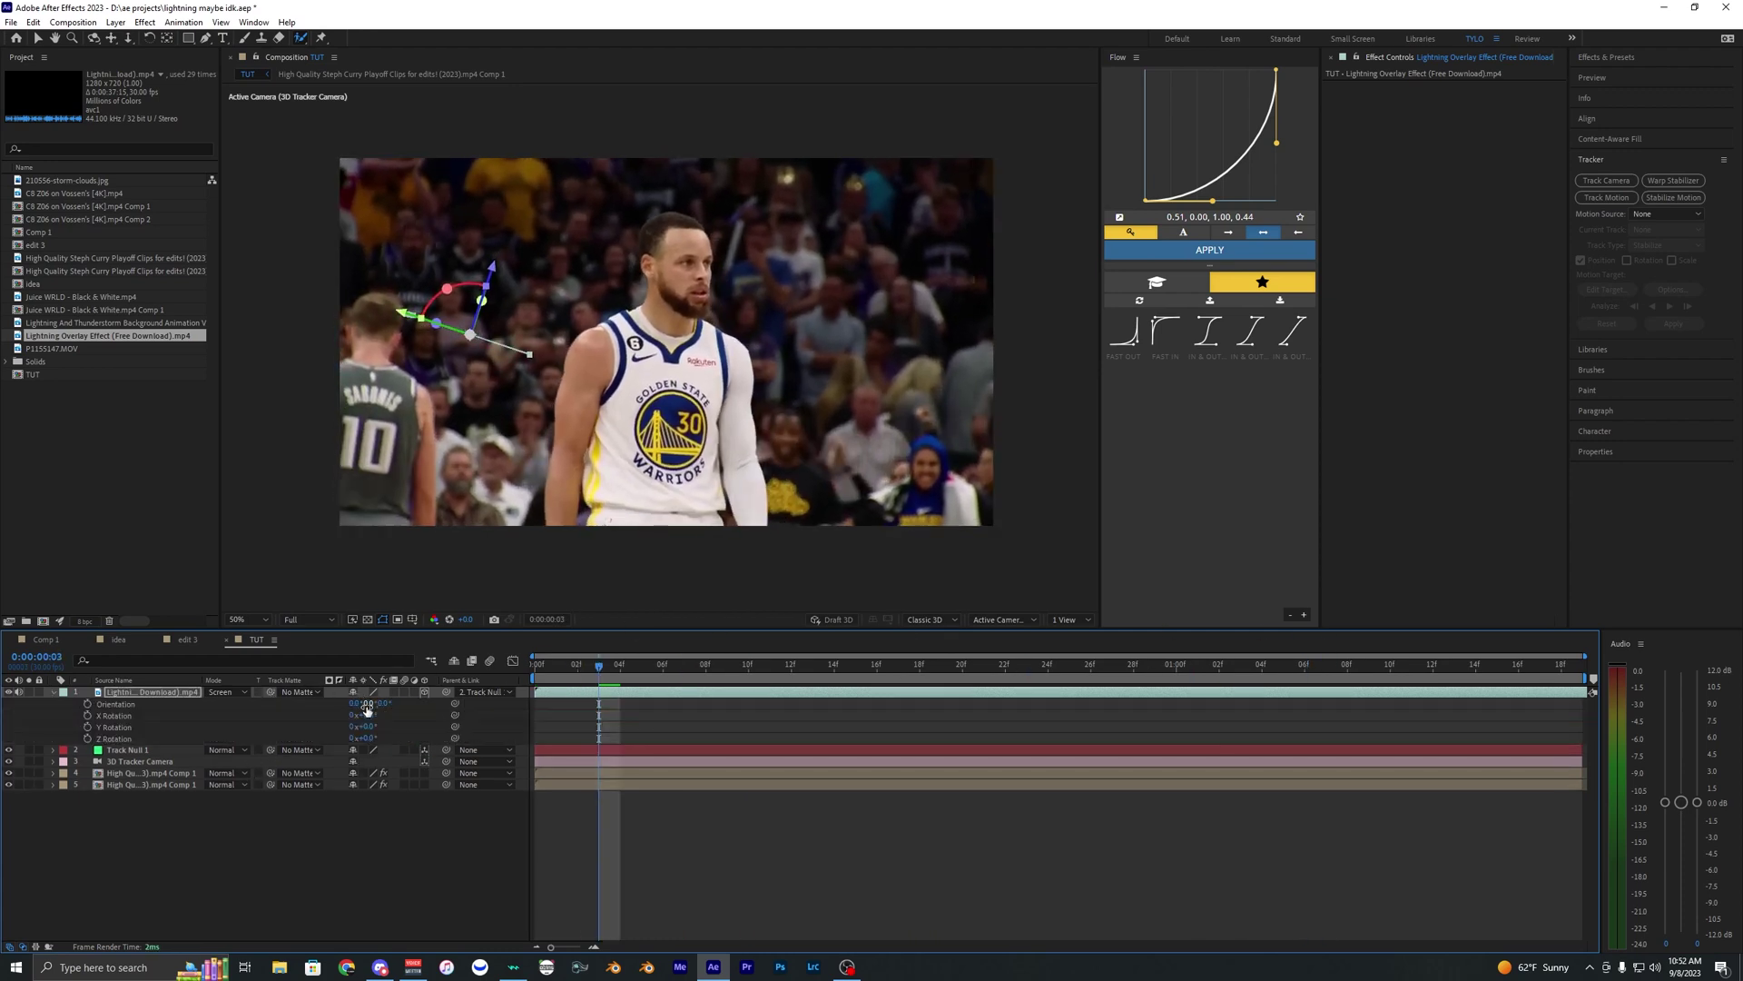
{"action": "left_click_drag", "start_coordinate": [369, 703], "coordinate": [639, 704]}
{"action": "key", "text": "s"}
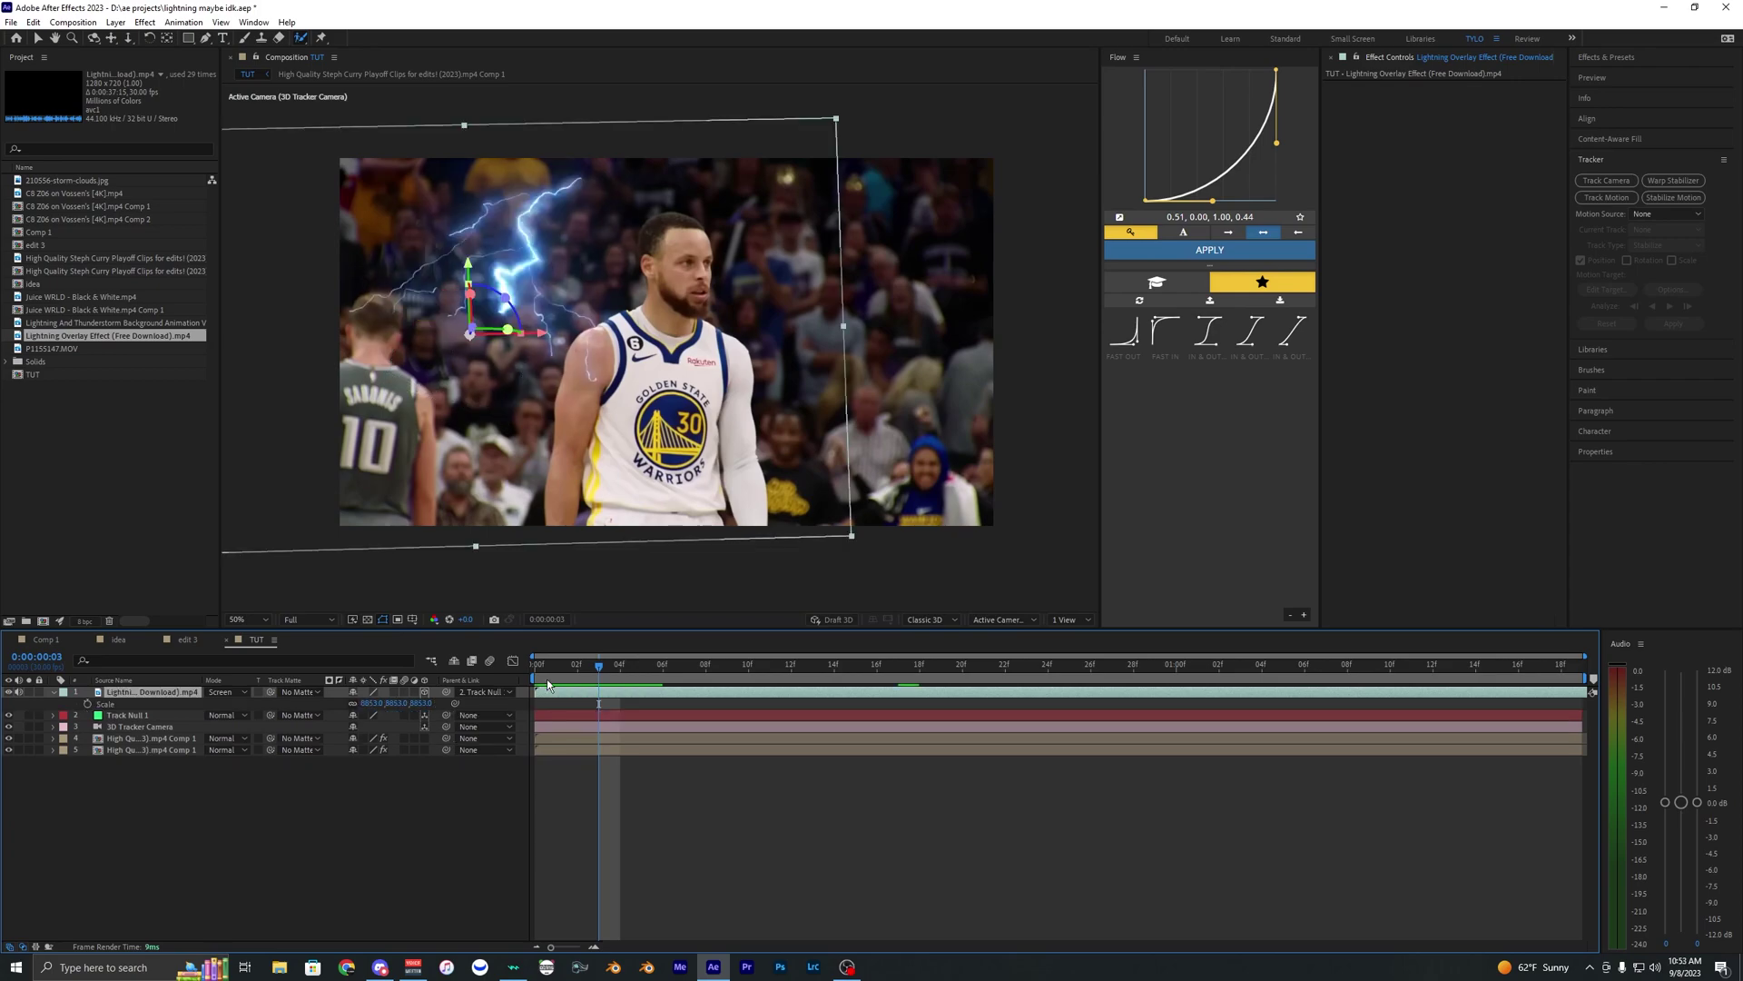
{"action": "key", "text": "space"}
Step: Move the lightning layer beneath the rotoscoped player layer so bolts strike behind him
{"action": "left_click", "coordinate": [639, 664]}
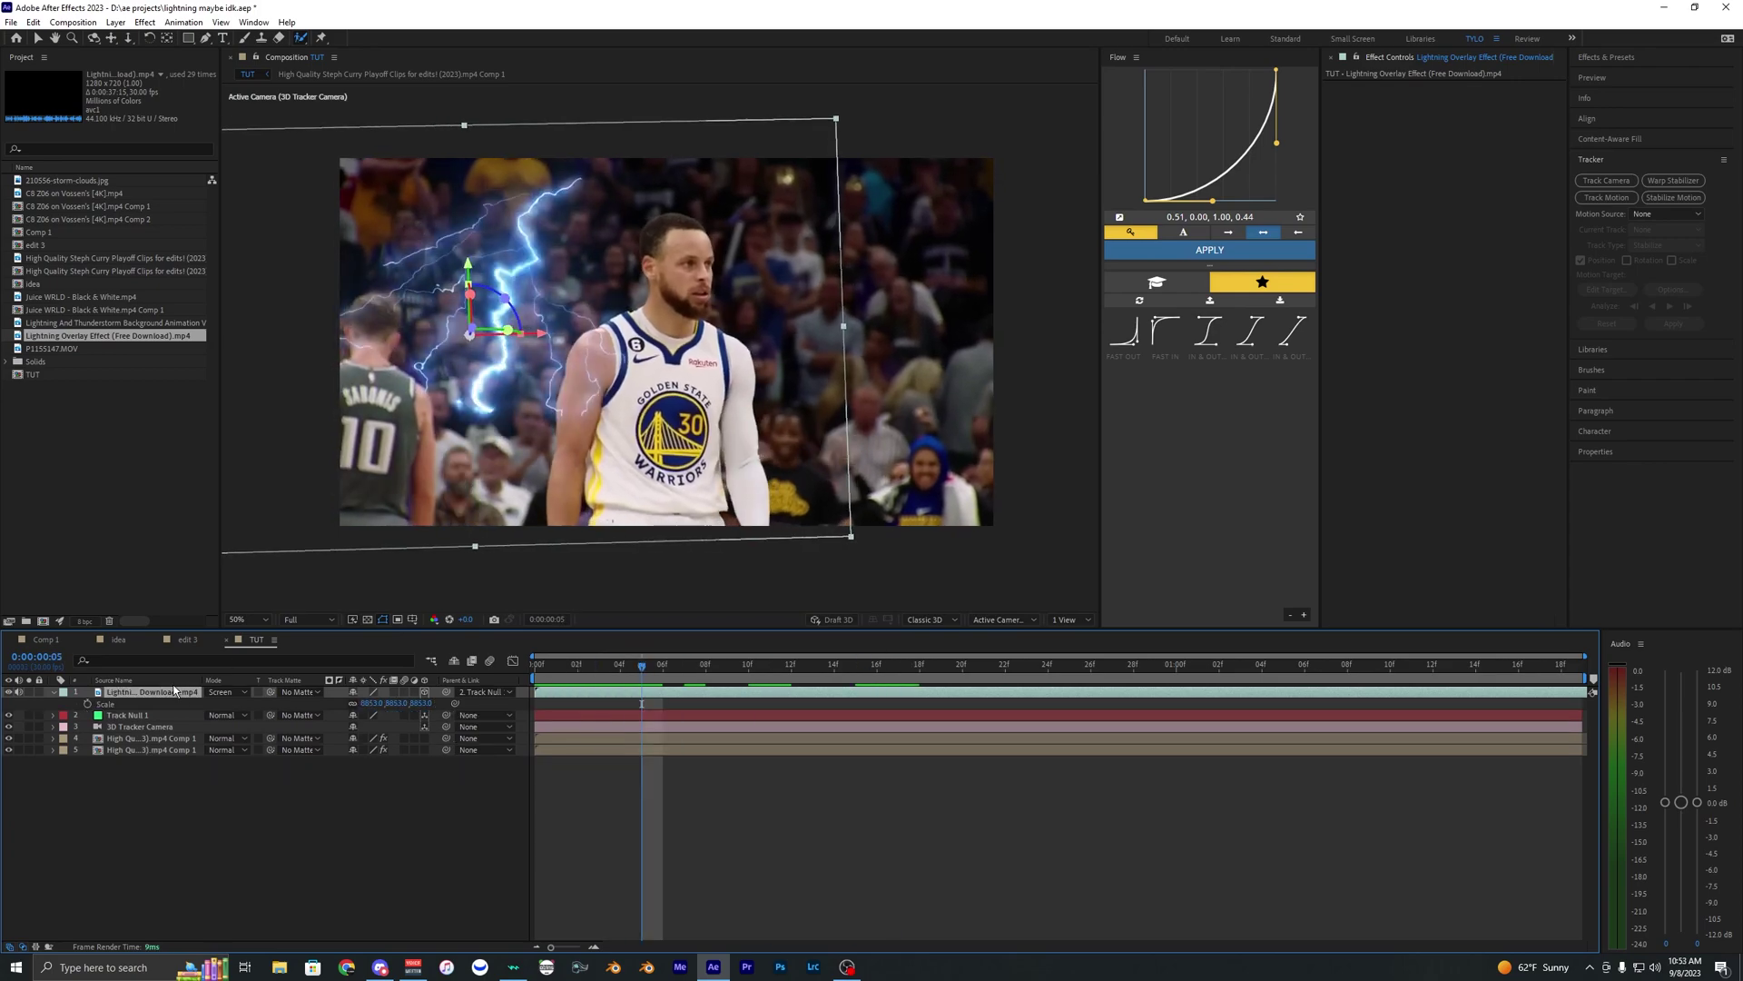
{"action": "left_click_drag", "start_coordinate": [174, 690], "coordinate": [128, 752]}
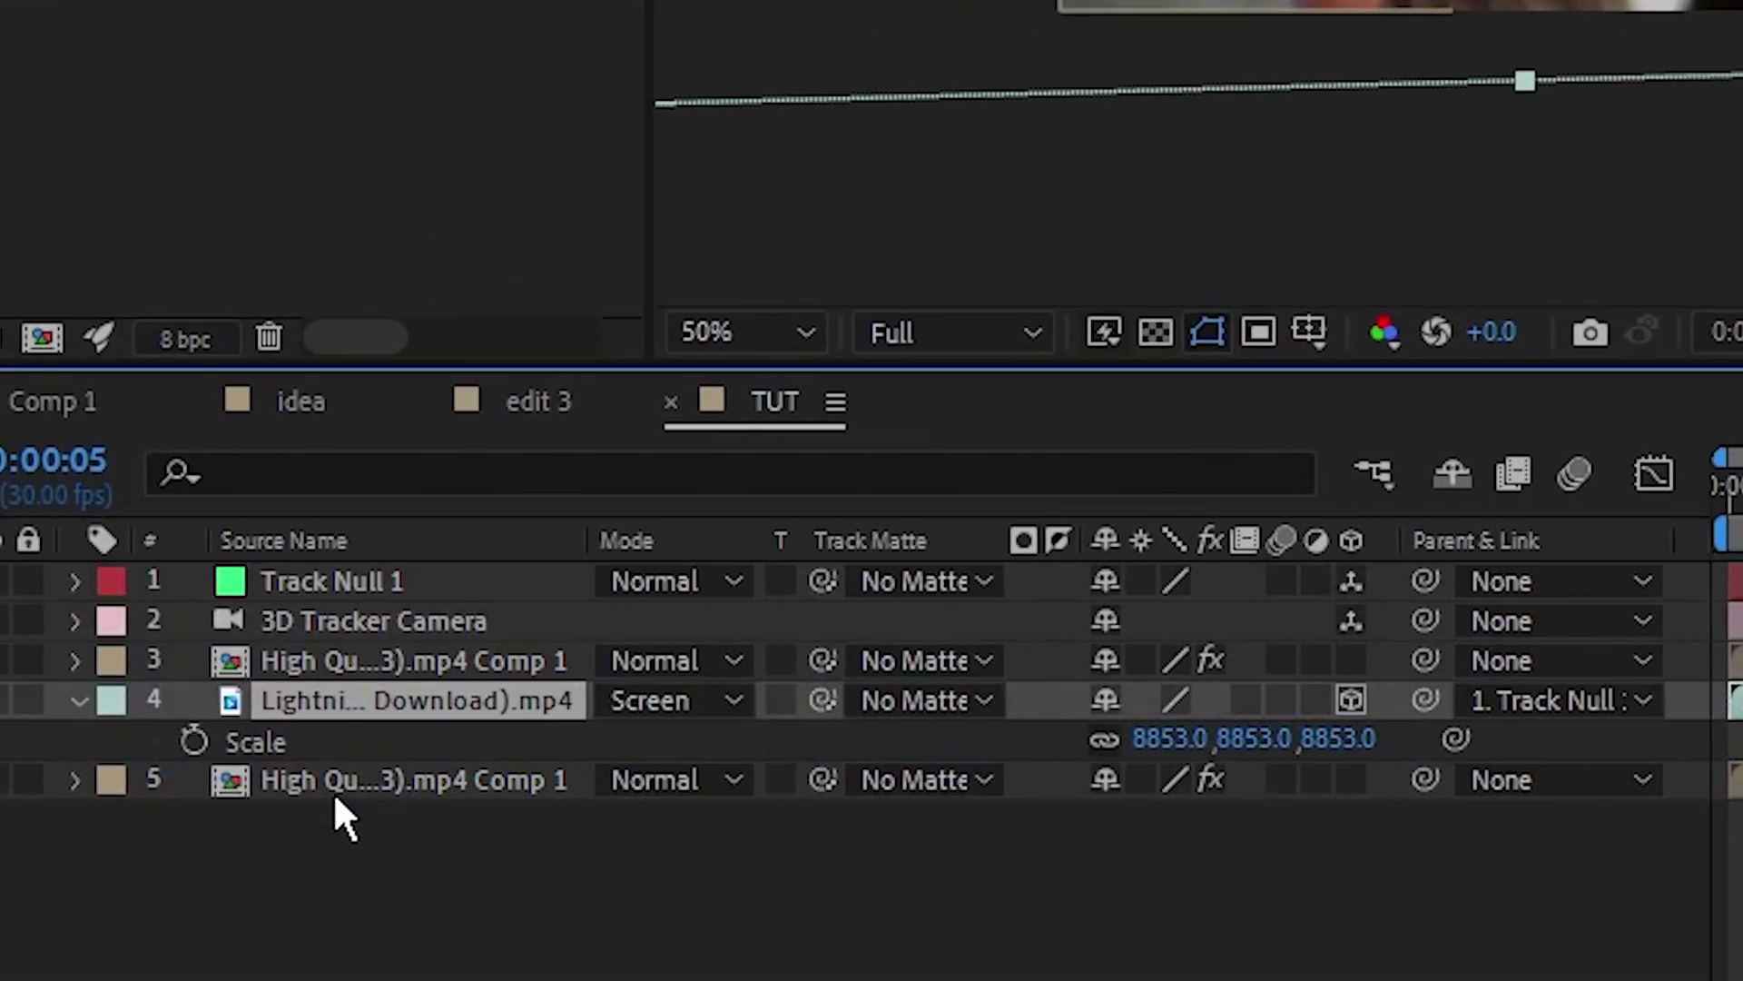
{"action": "left_click", "coordinate": [336, 788]}
{"action": "left_click", "coordinate": [338, 662]}
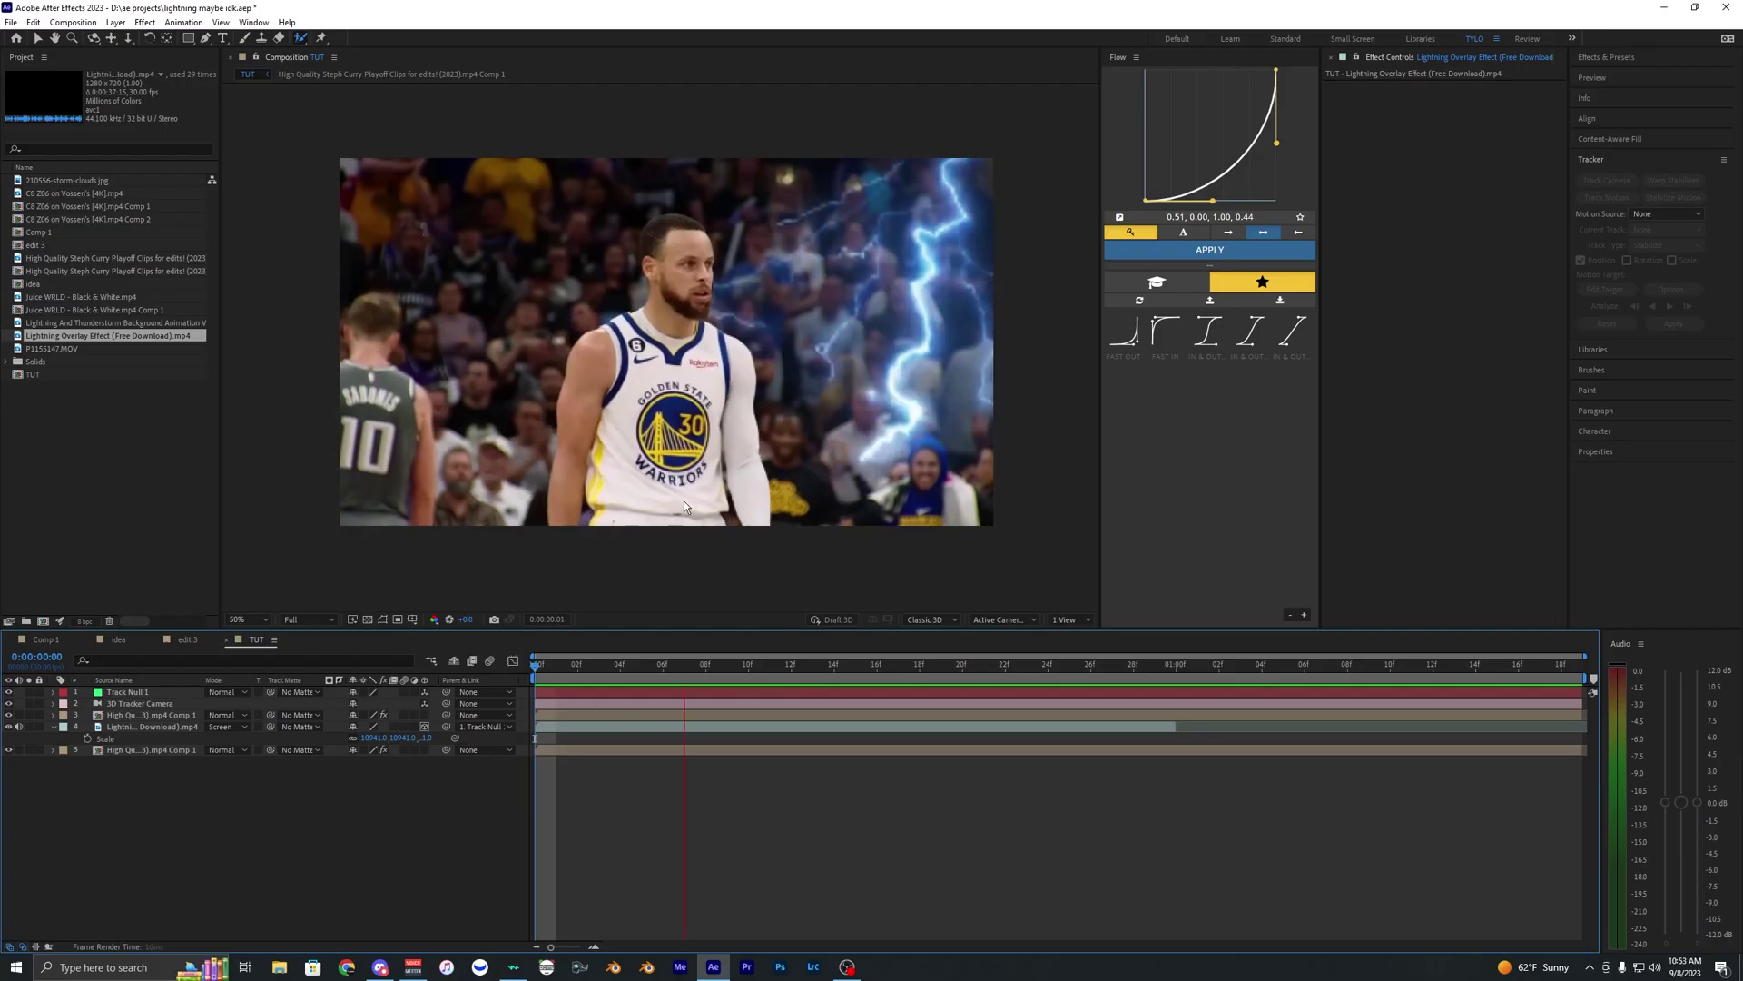
{"action": "key", "text": "space"}
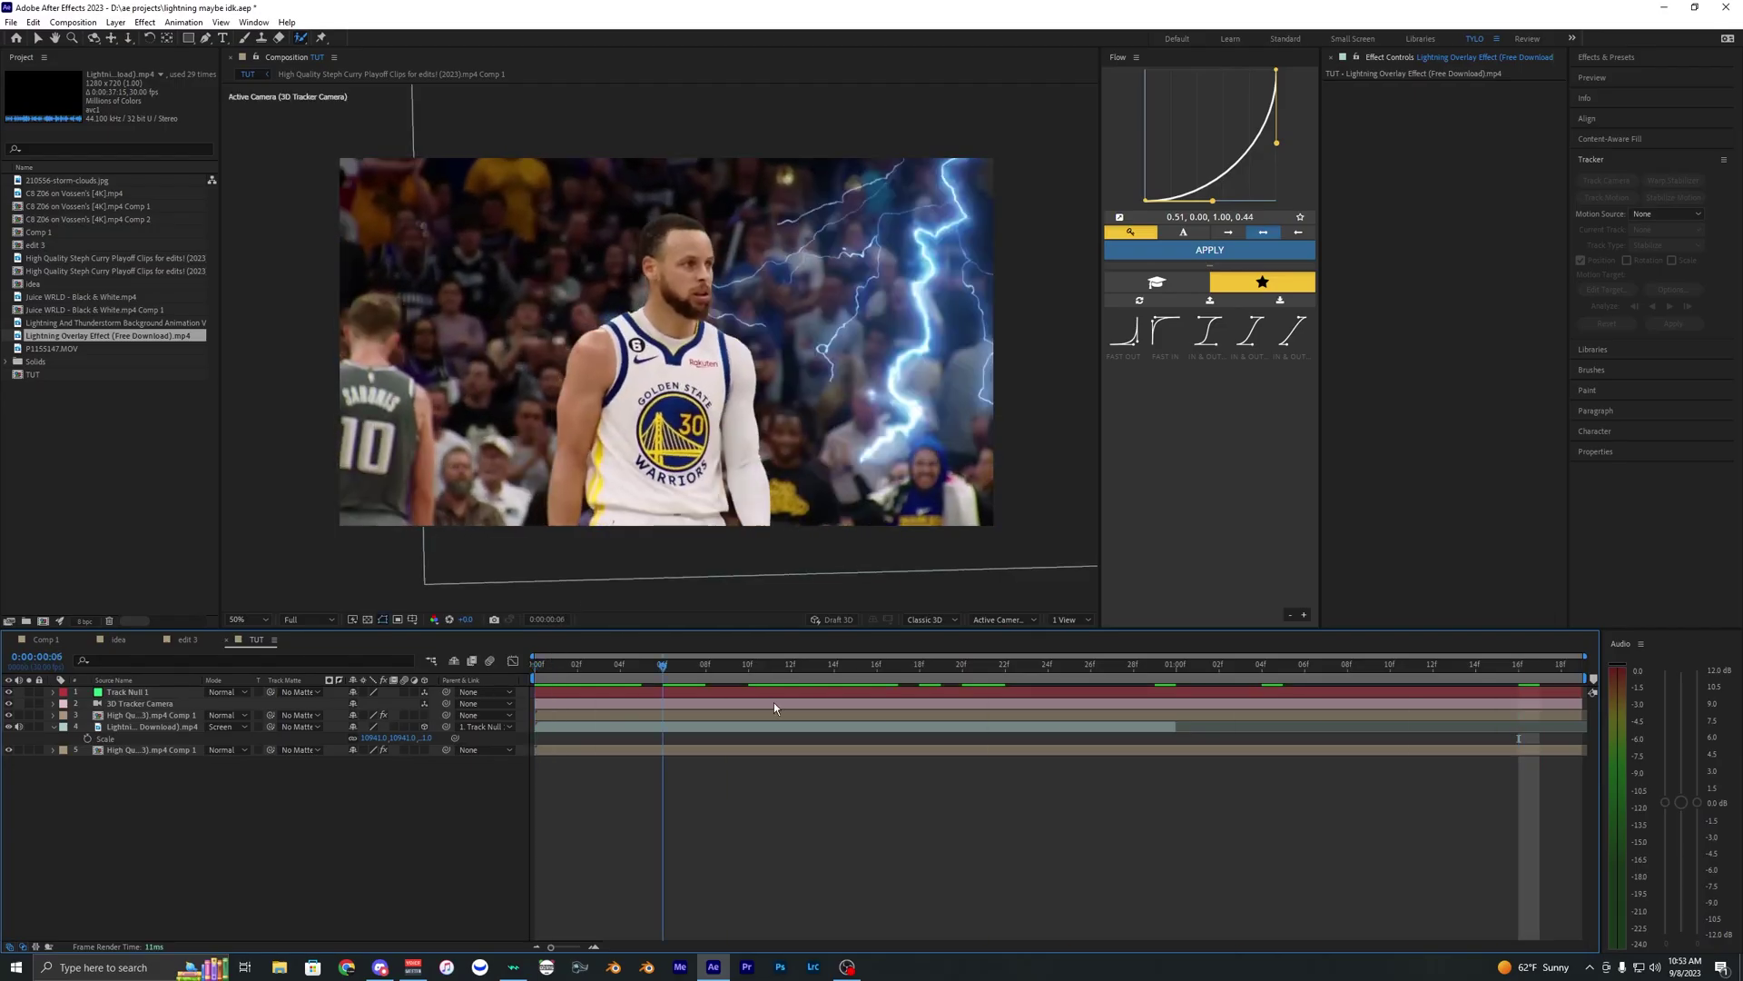
{"action": "left_click", "coordinate": [642, 727]}
Step: Duplicate the lightning layer at frame 5, offsetting the copy a frame and trimming it near 24f
{"action": "left_click", "coordinate": [639, 668]}
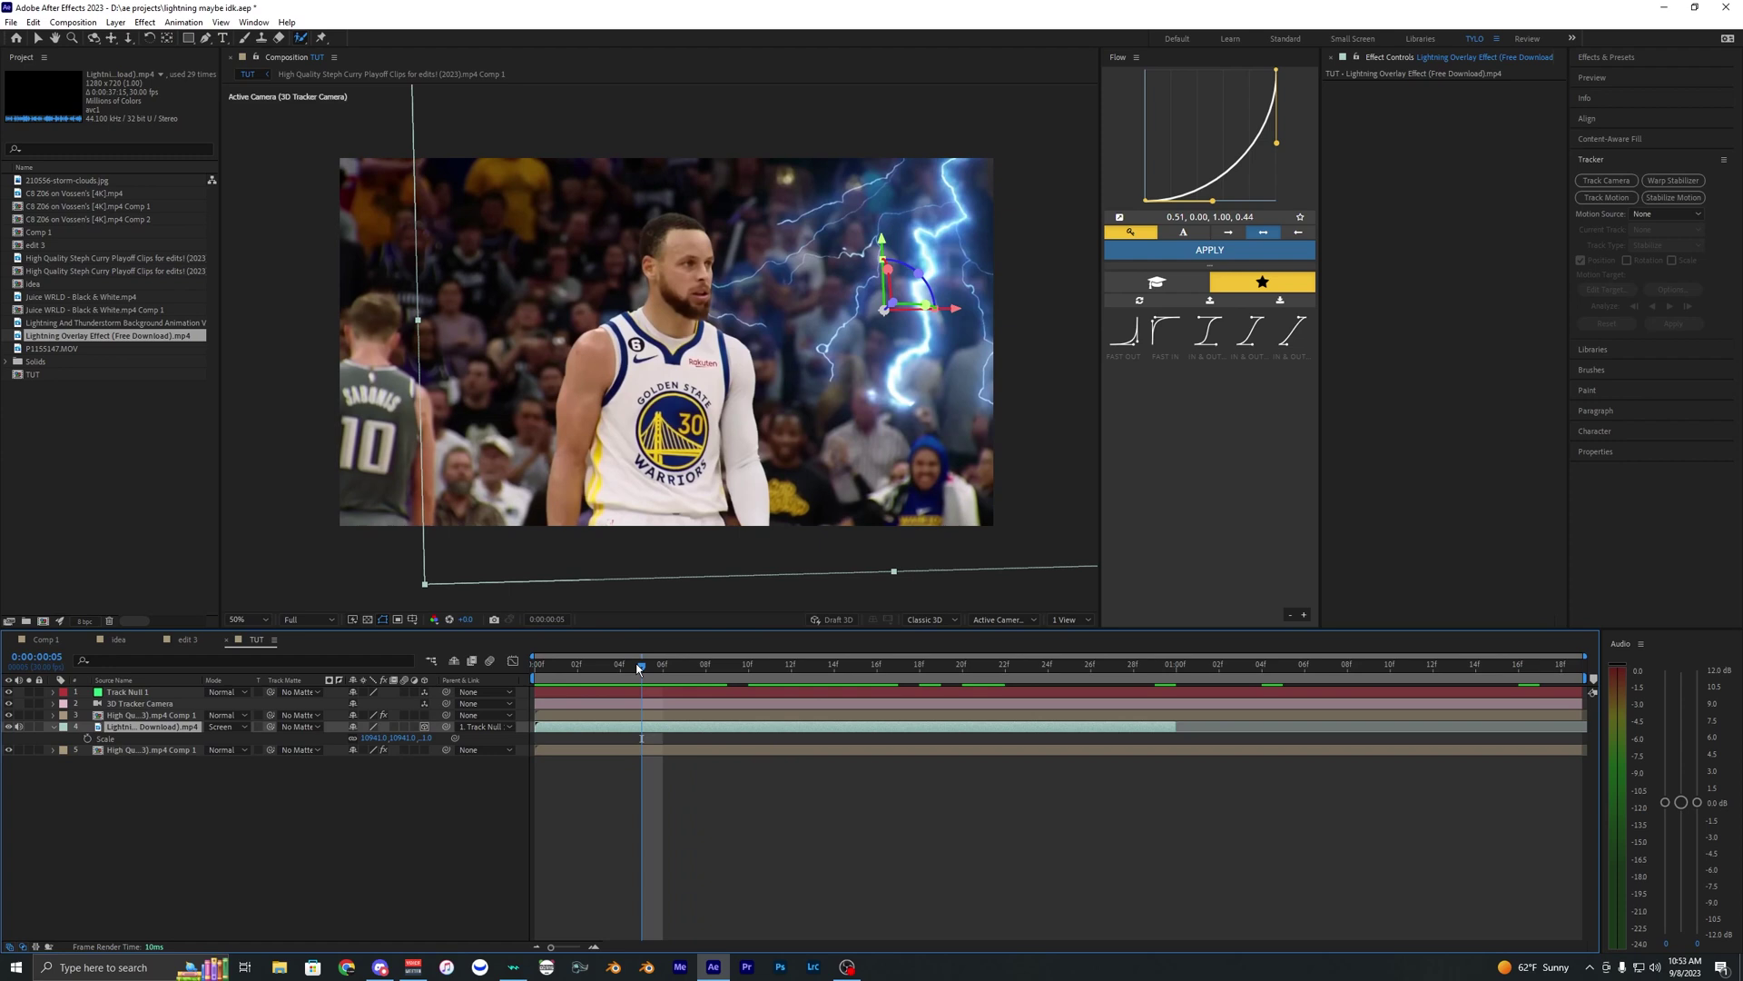
{"action": "key", "text": "ctrl+d"}
{"action": "mouse_move", "coordinate": [1163, 726]}
{"action": "left_mouse_down"}
{"action": "mouse_move", "coordinate": [1144, 743]}
{"action": "mouse_move", "coordinate": [1181, 731]}
{"action": "left_mouse_up"}
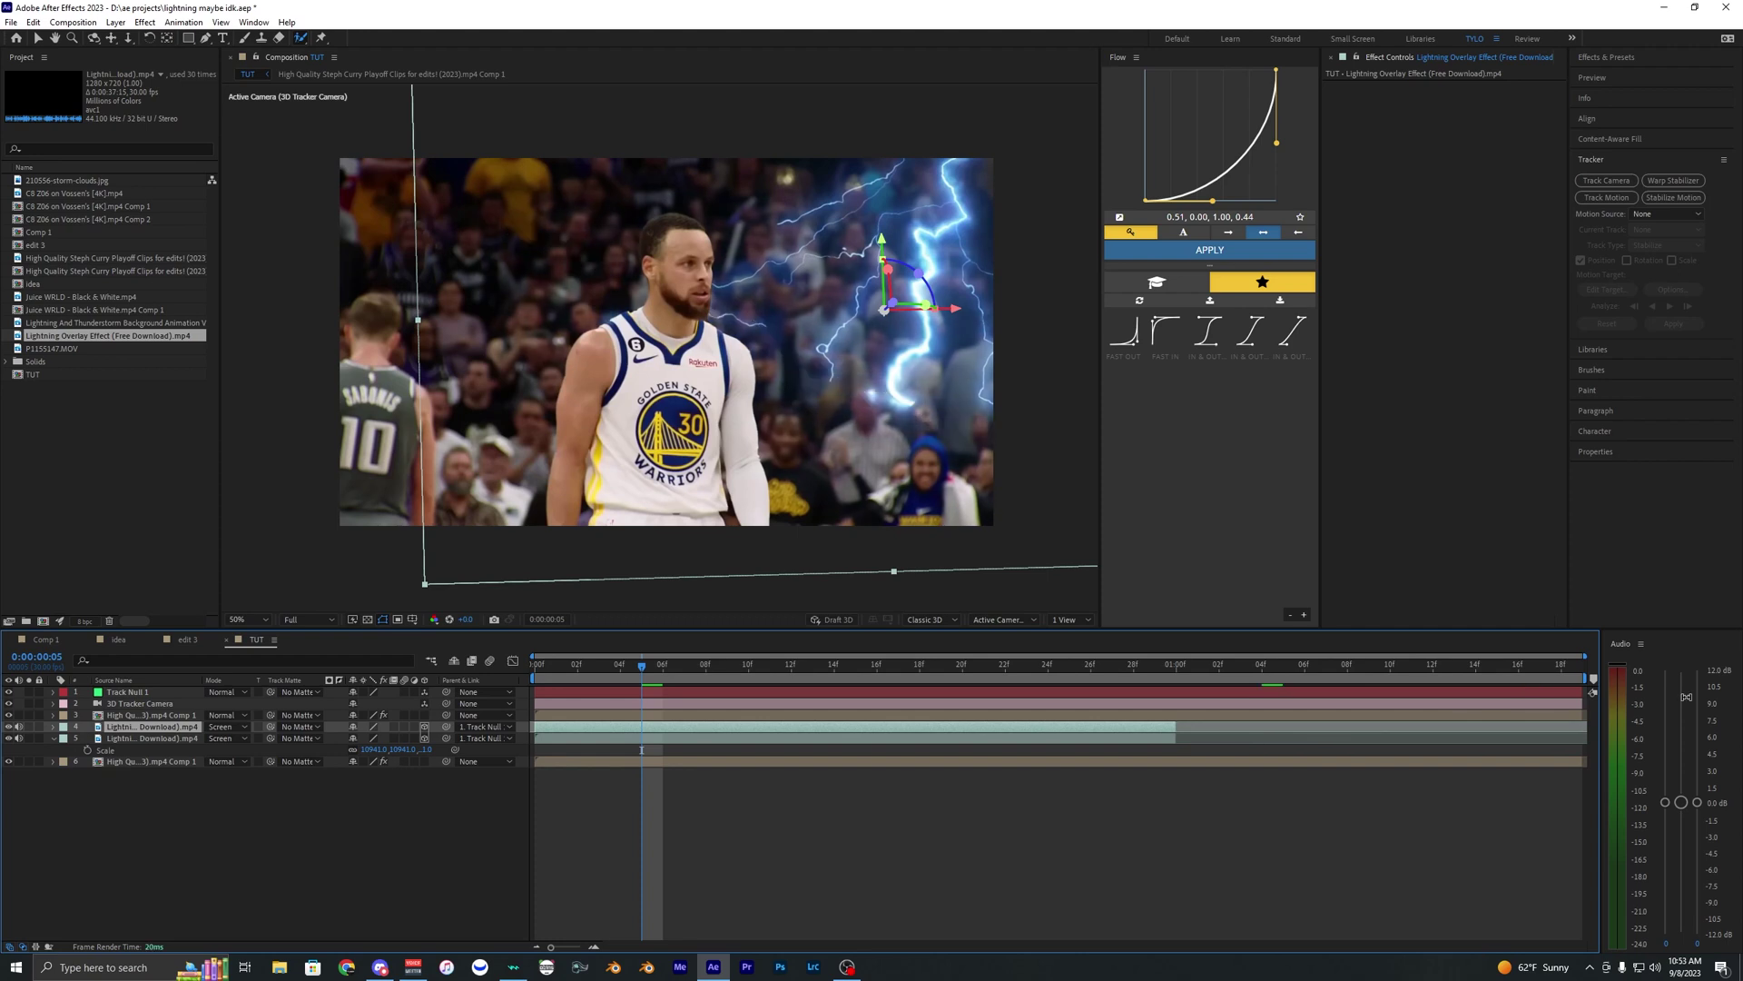
{"action": "left_click_drag", "start_coordinate": [698, 727], "coordinate": [612, 730]}
{"action": "key", "text": "Home"}
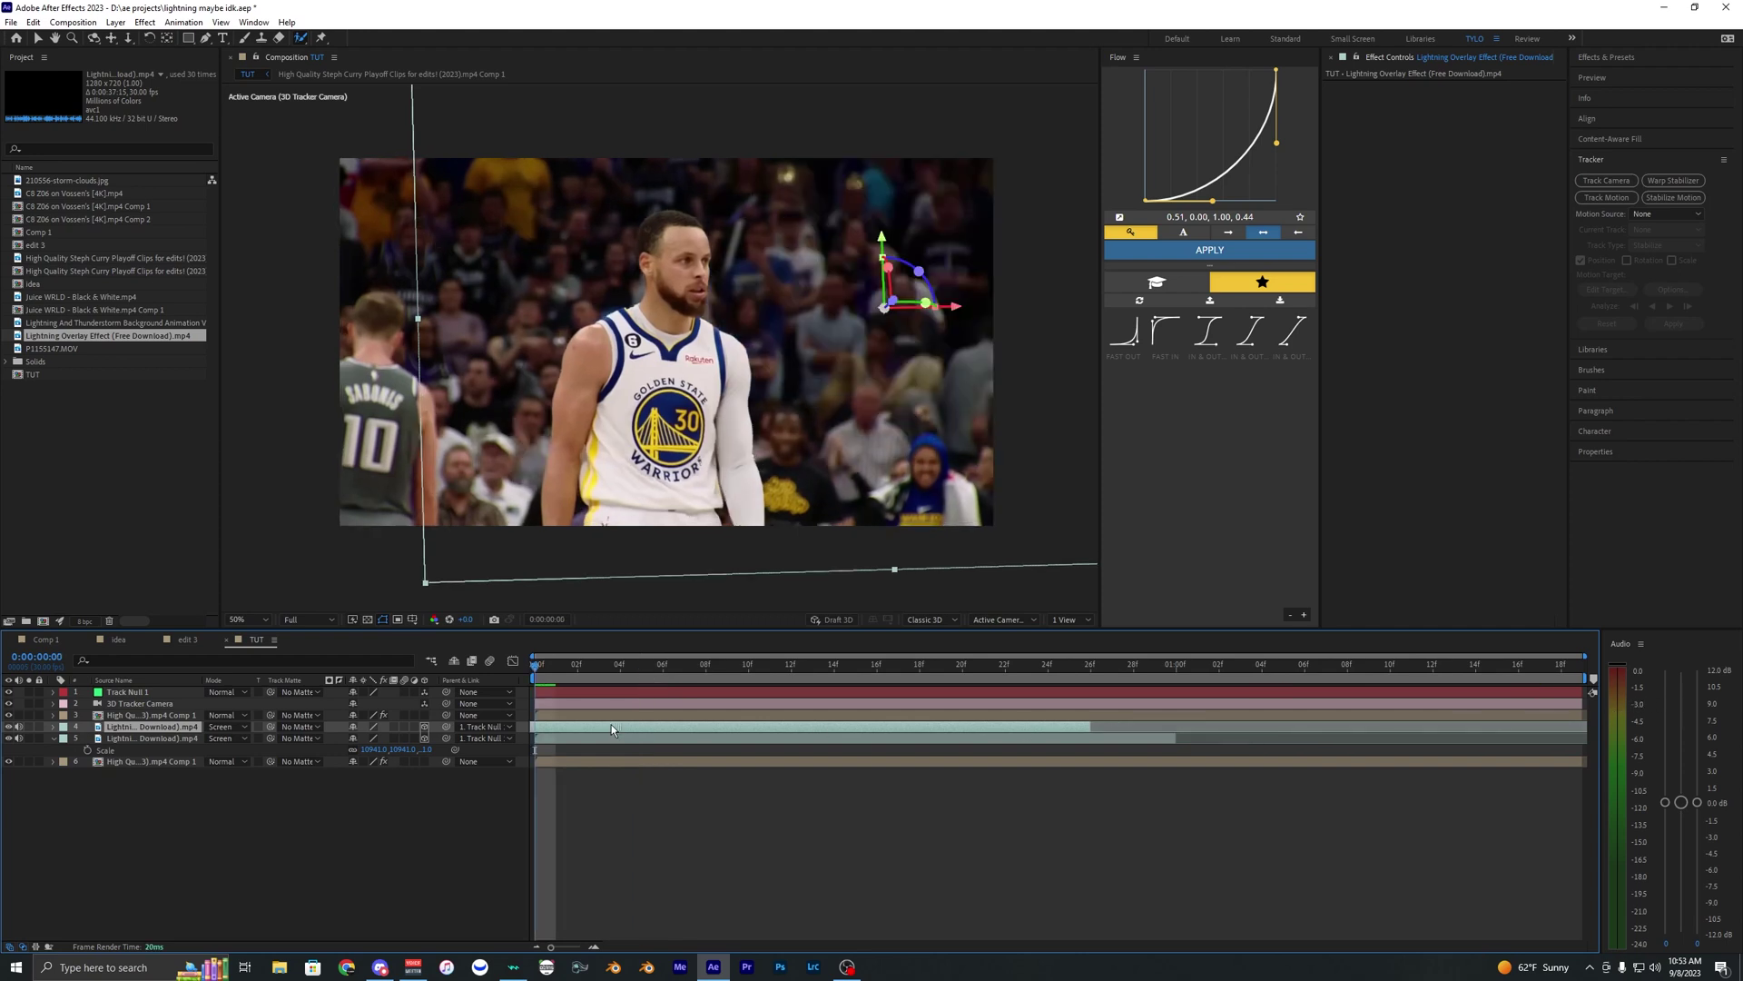
{"action": "left_click", "coordinate": [1071, 677]}
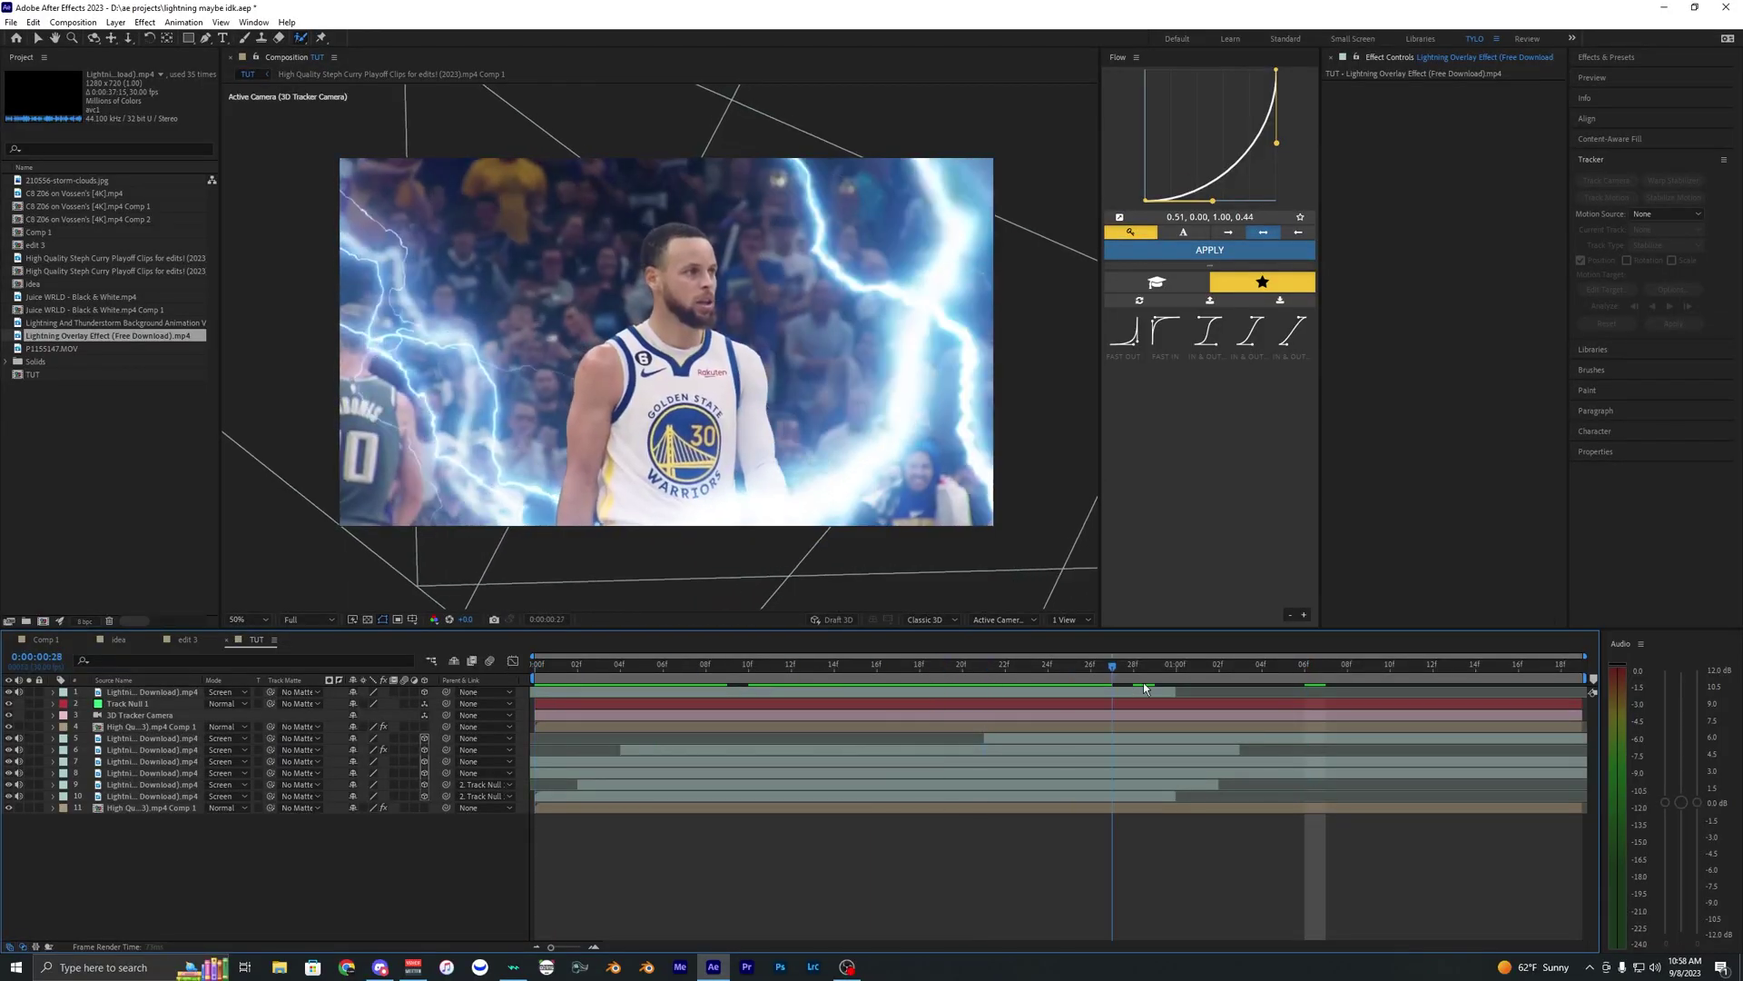
Step: Duplicate a lightning copy and move it to the top of the layer stack
{"action": "key", "text": "space"}
{"action": "key", "text": "space"}
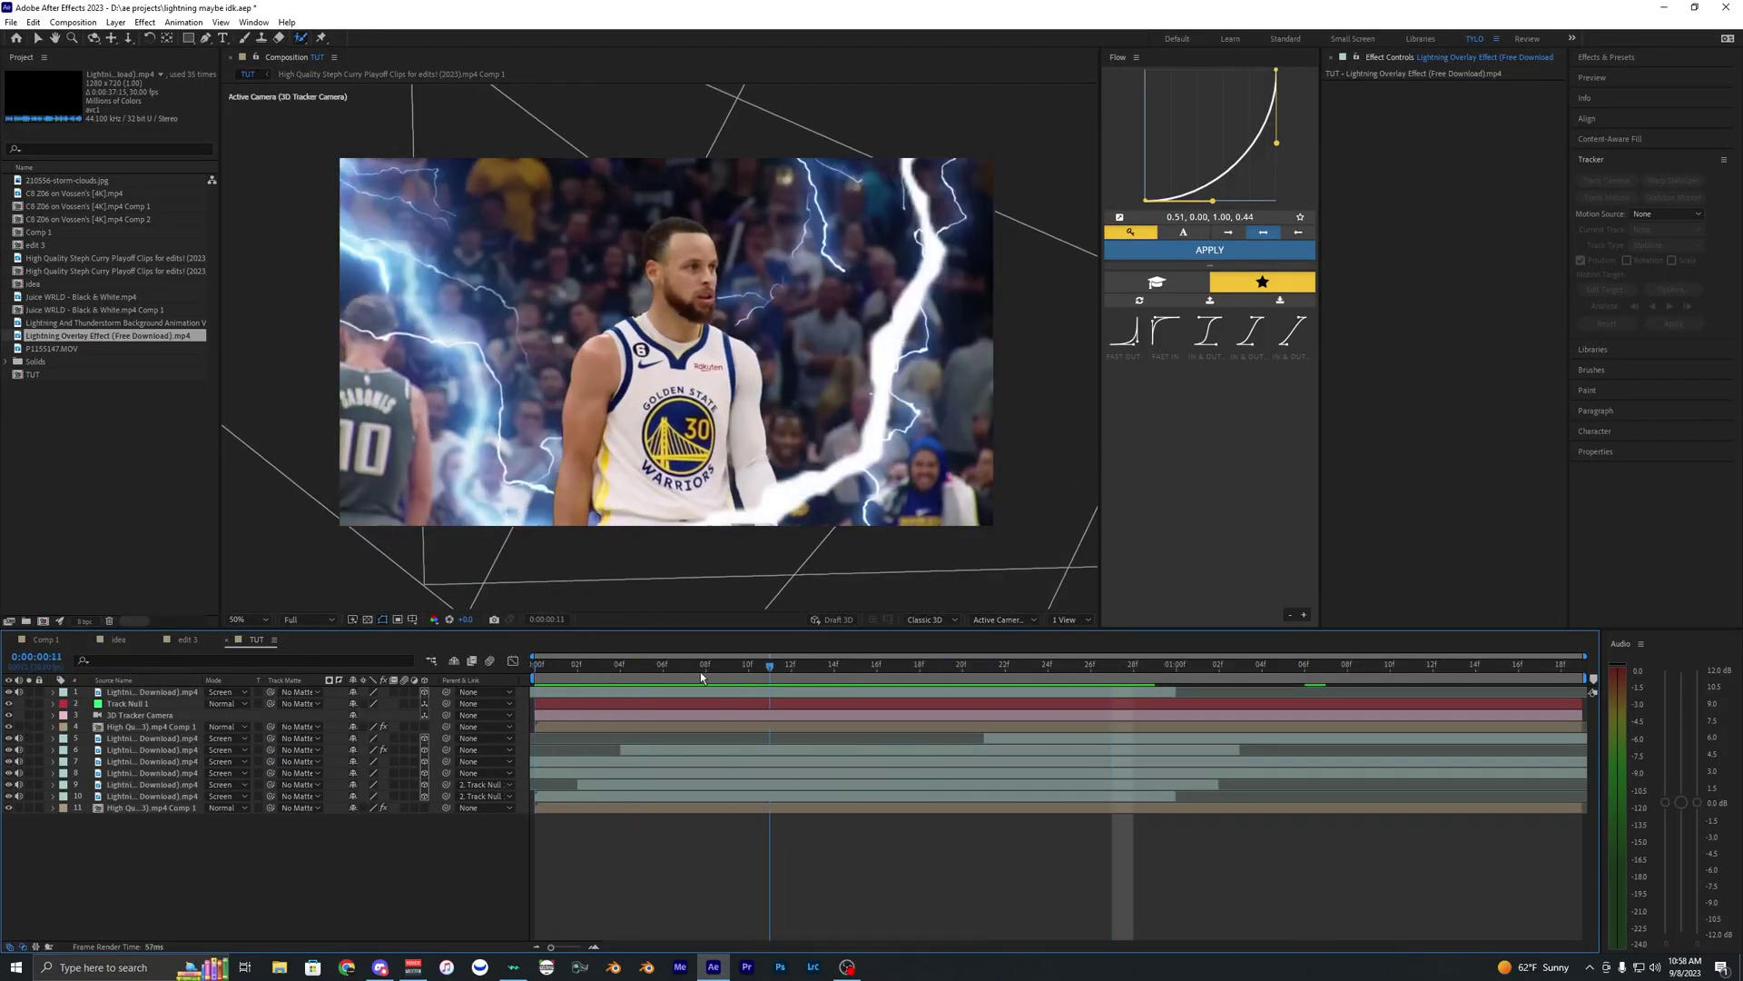
{"action": "key", "text": "space"}
{"action": "key", "text": "space"}
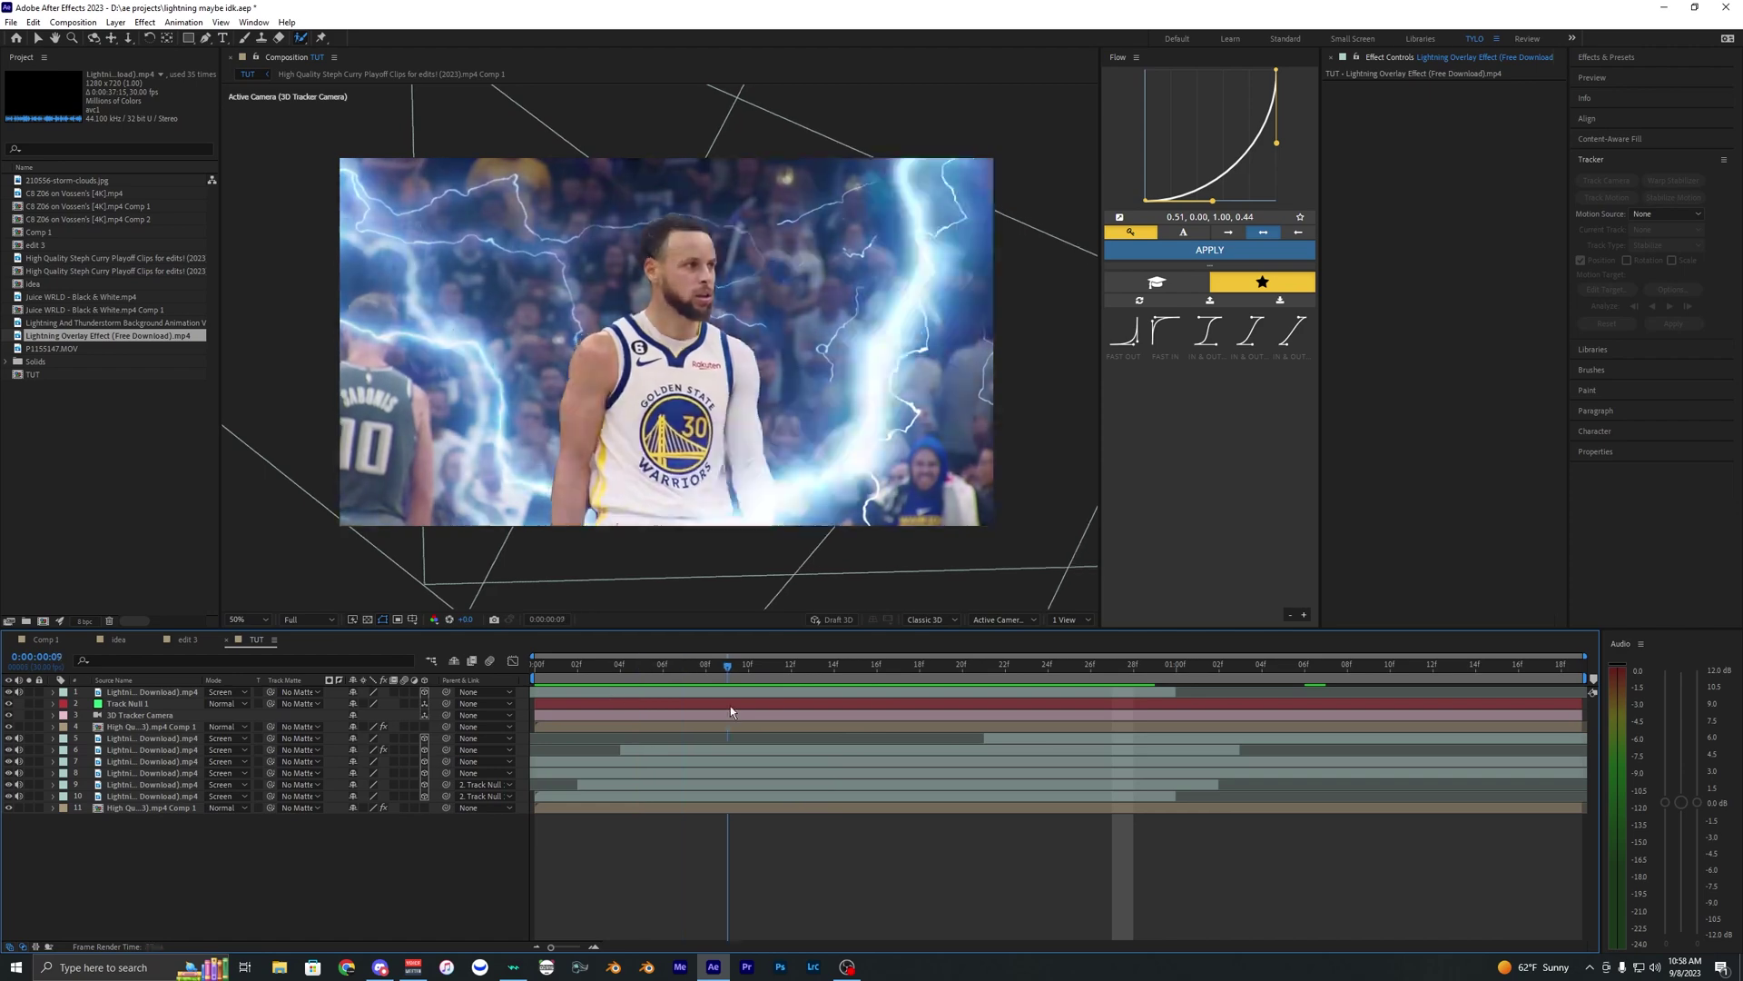
{"action": "left_click", "coordinate": [659, 761]}
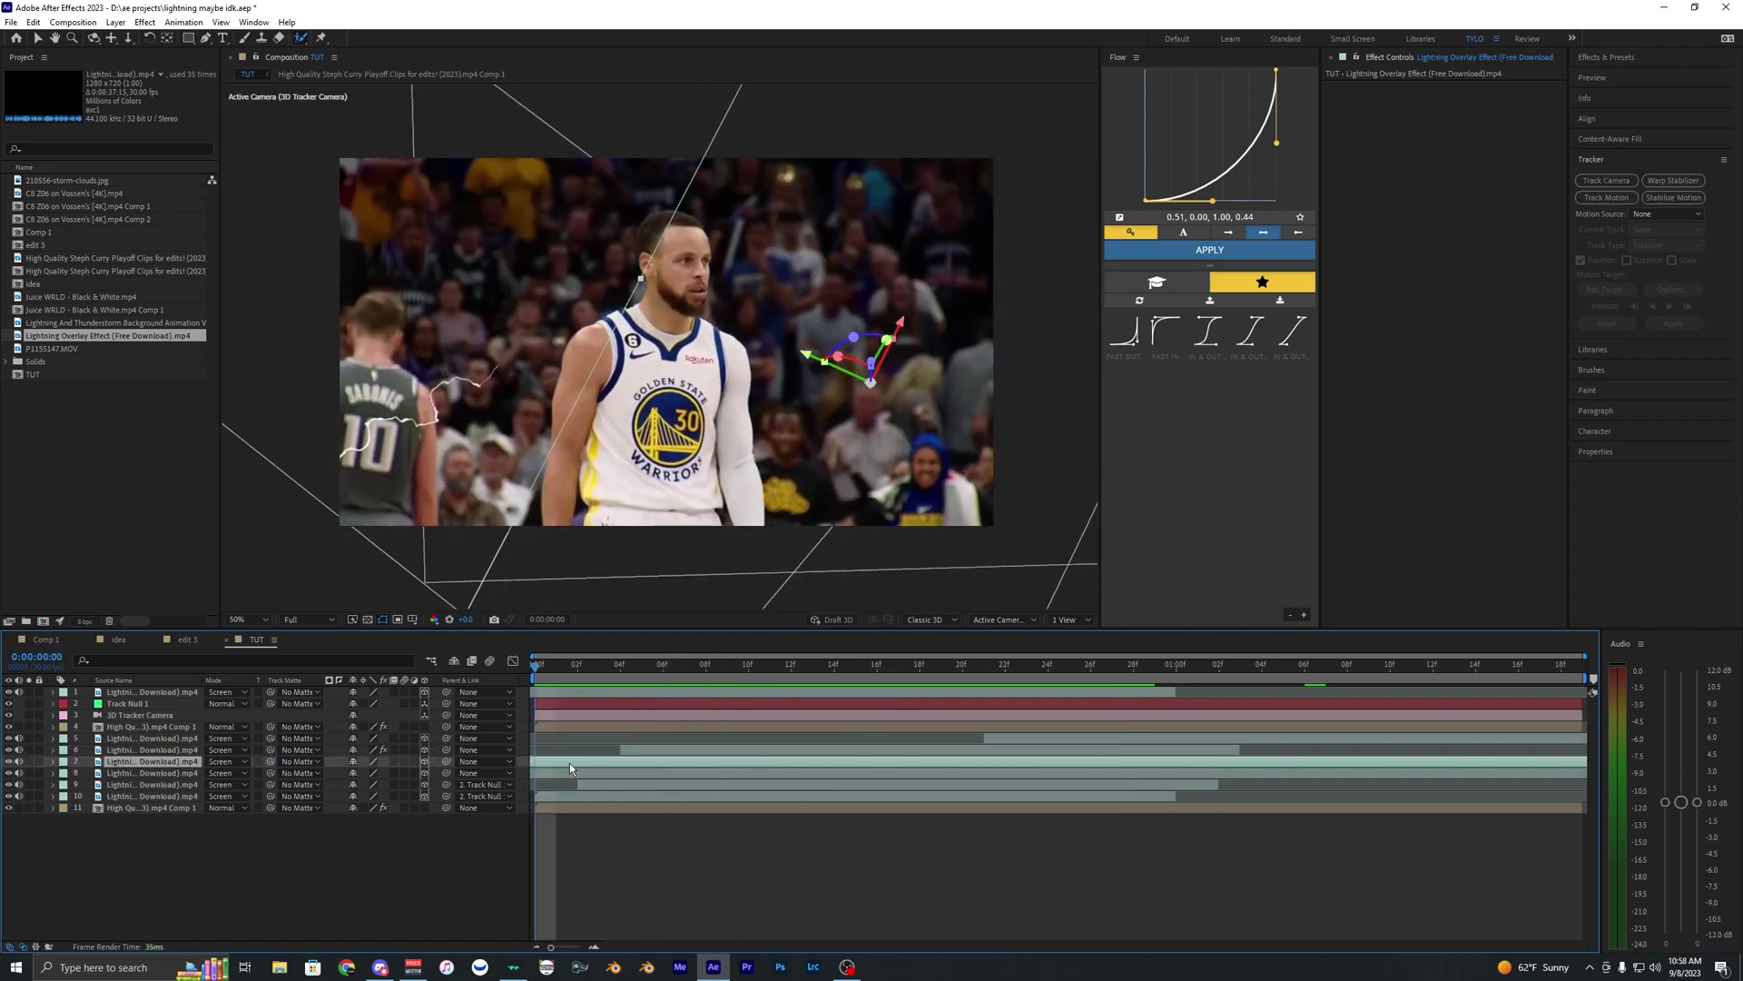
{"action": "key", "text": "ctrl+d"}
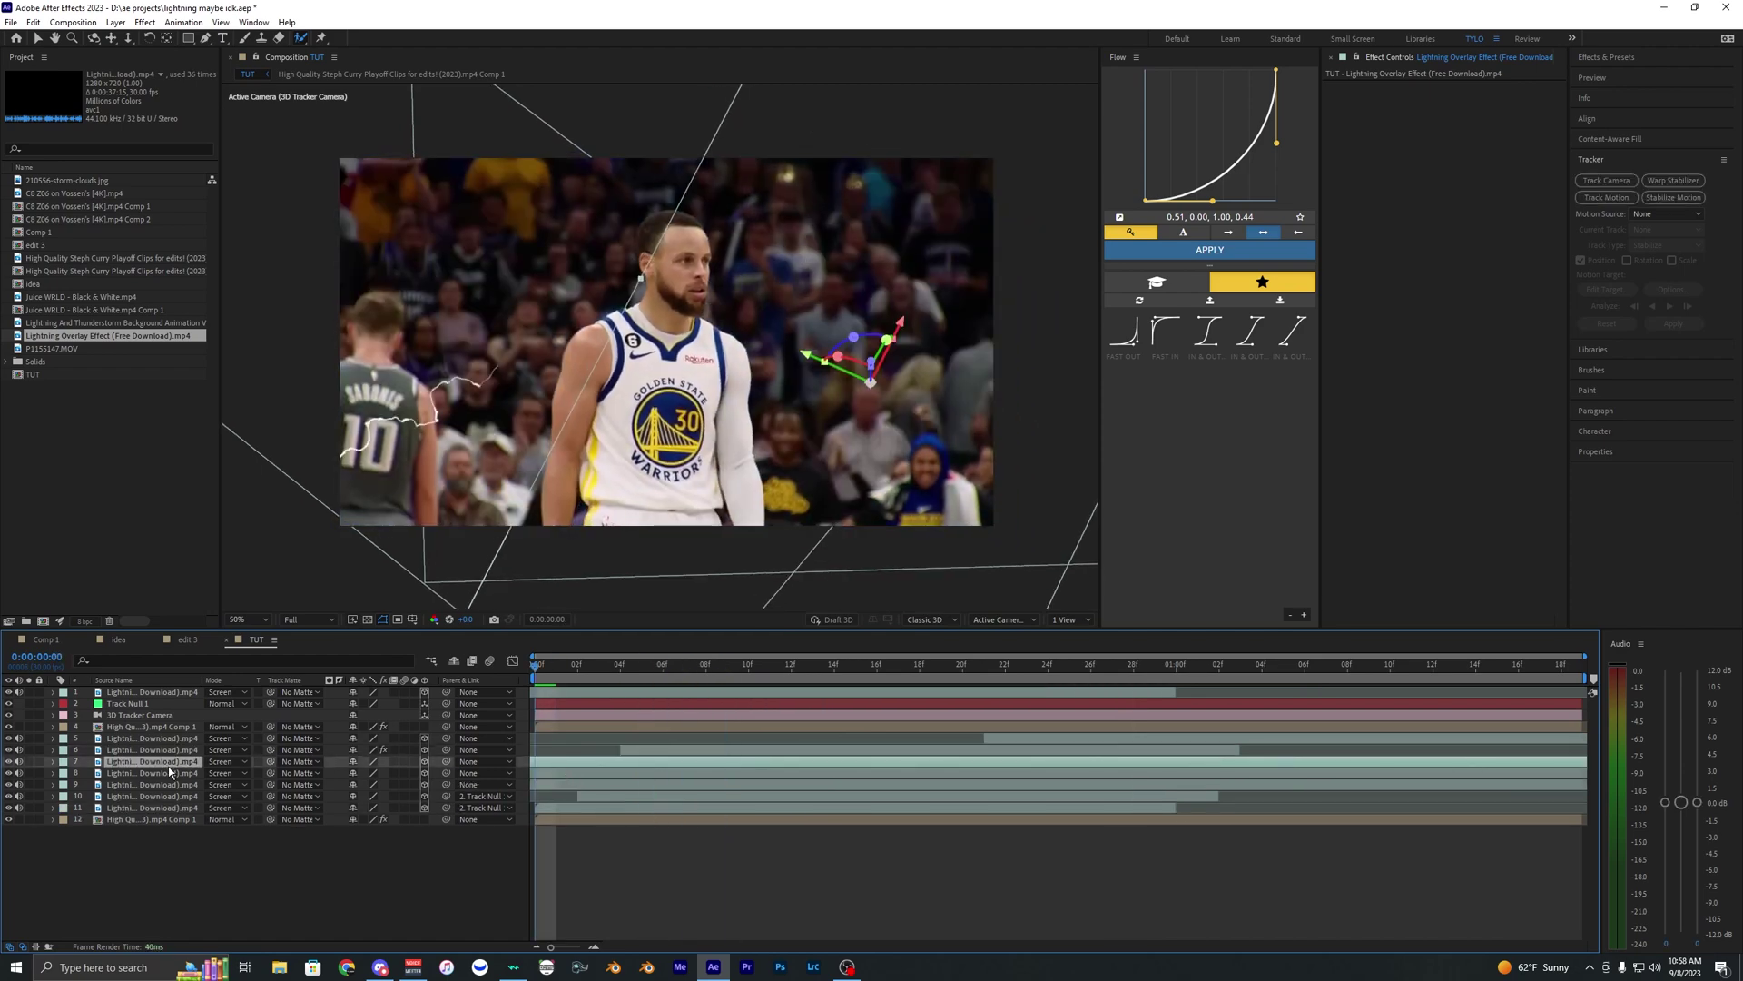
{"action": "left_click_drag", "start_coordinate": [169, 691], "coordinate": [168, 691]}
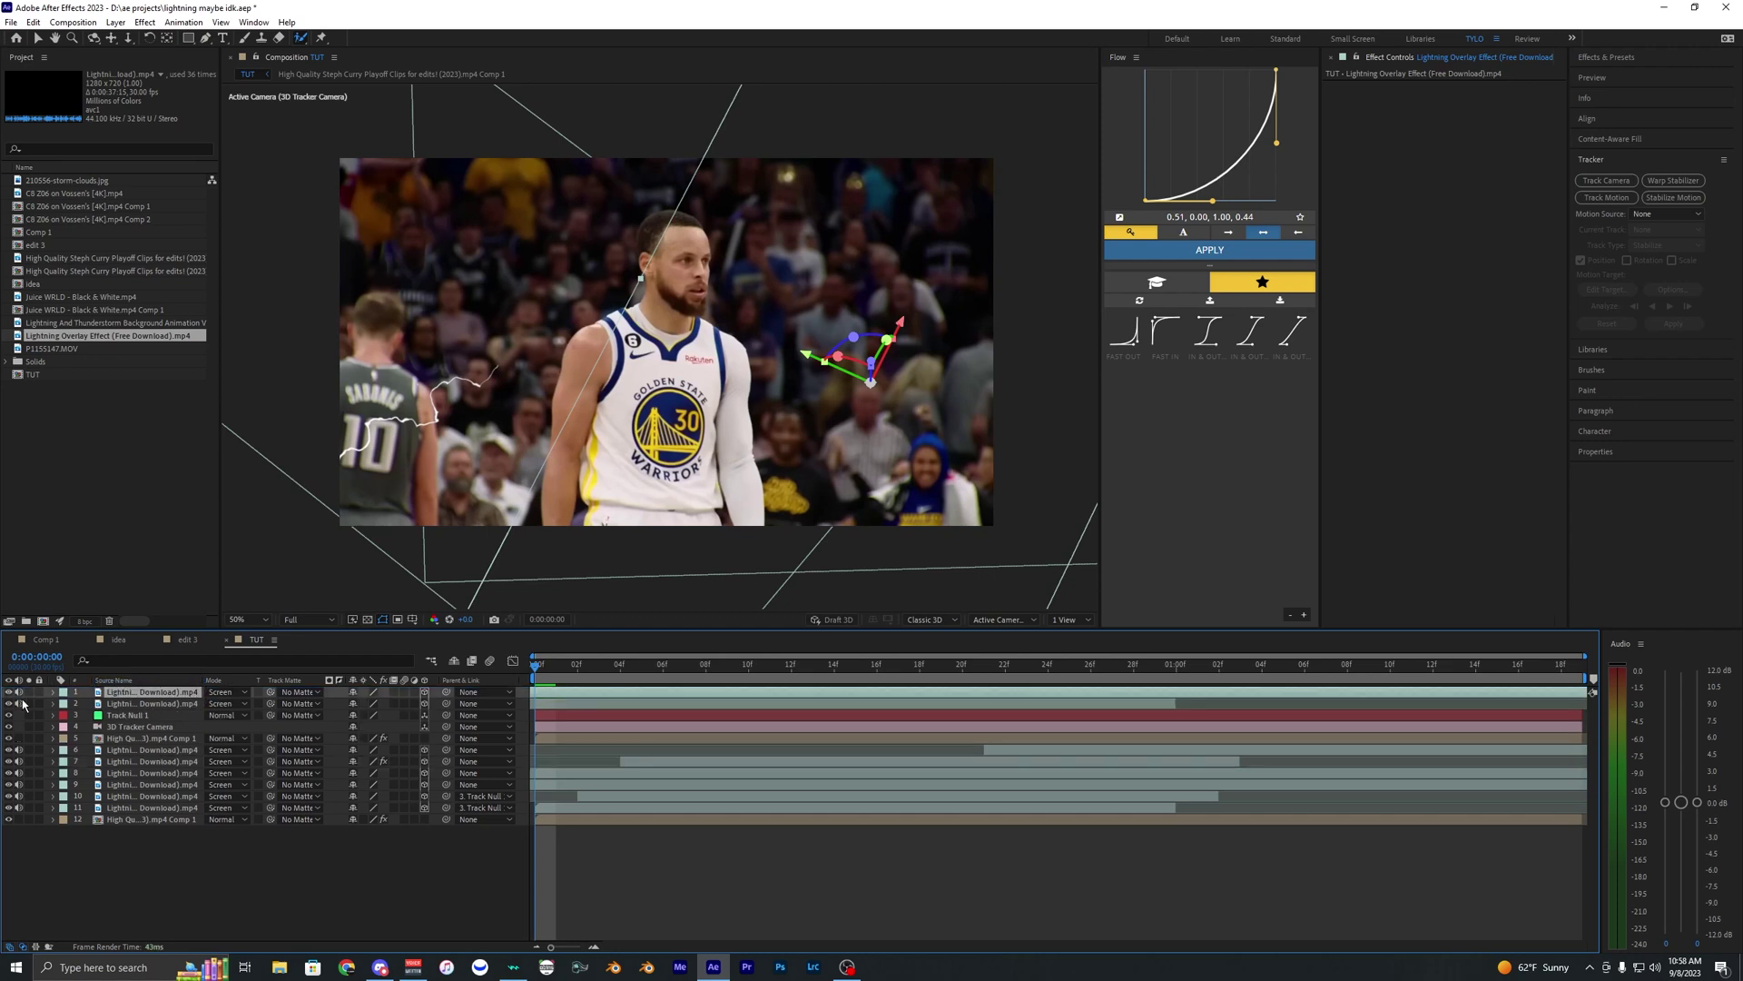
Step: Label the top lightning layer blue and reveal its Scale around frame 10
{"action": "left_click", "coordinate": [64, 692]}
{"action": "left_click", "coordinate": [135, 555]}
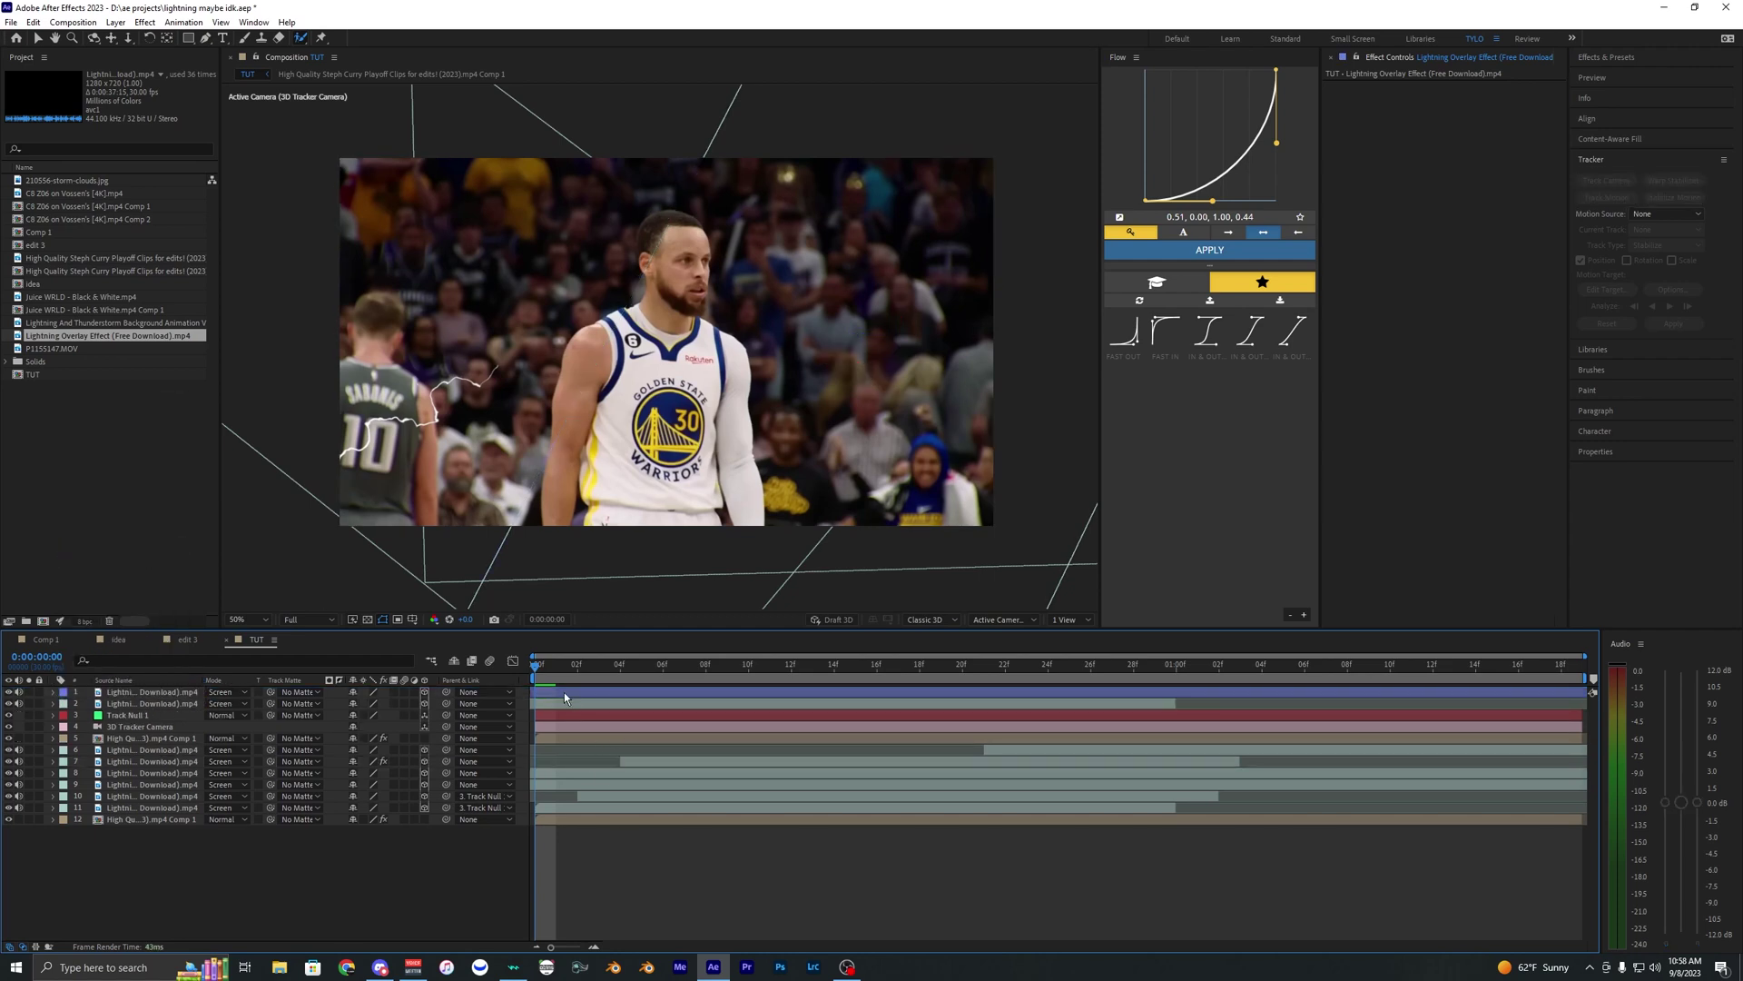
{"action": "key", "text": "s"}
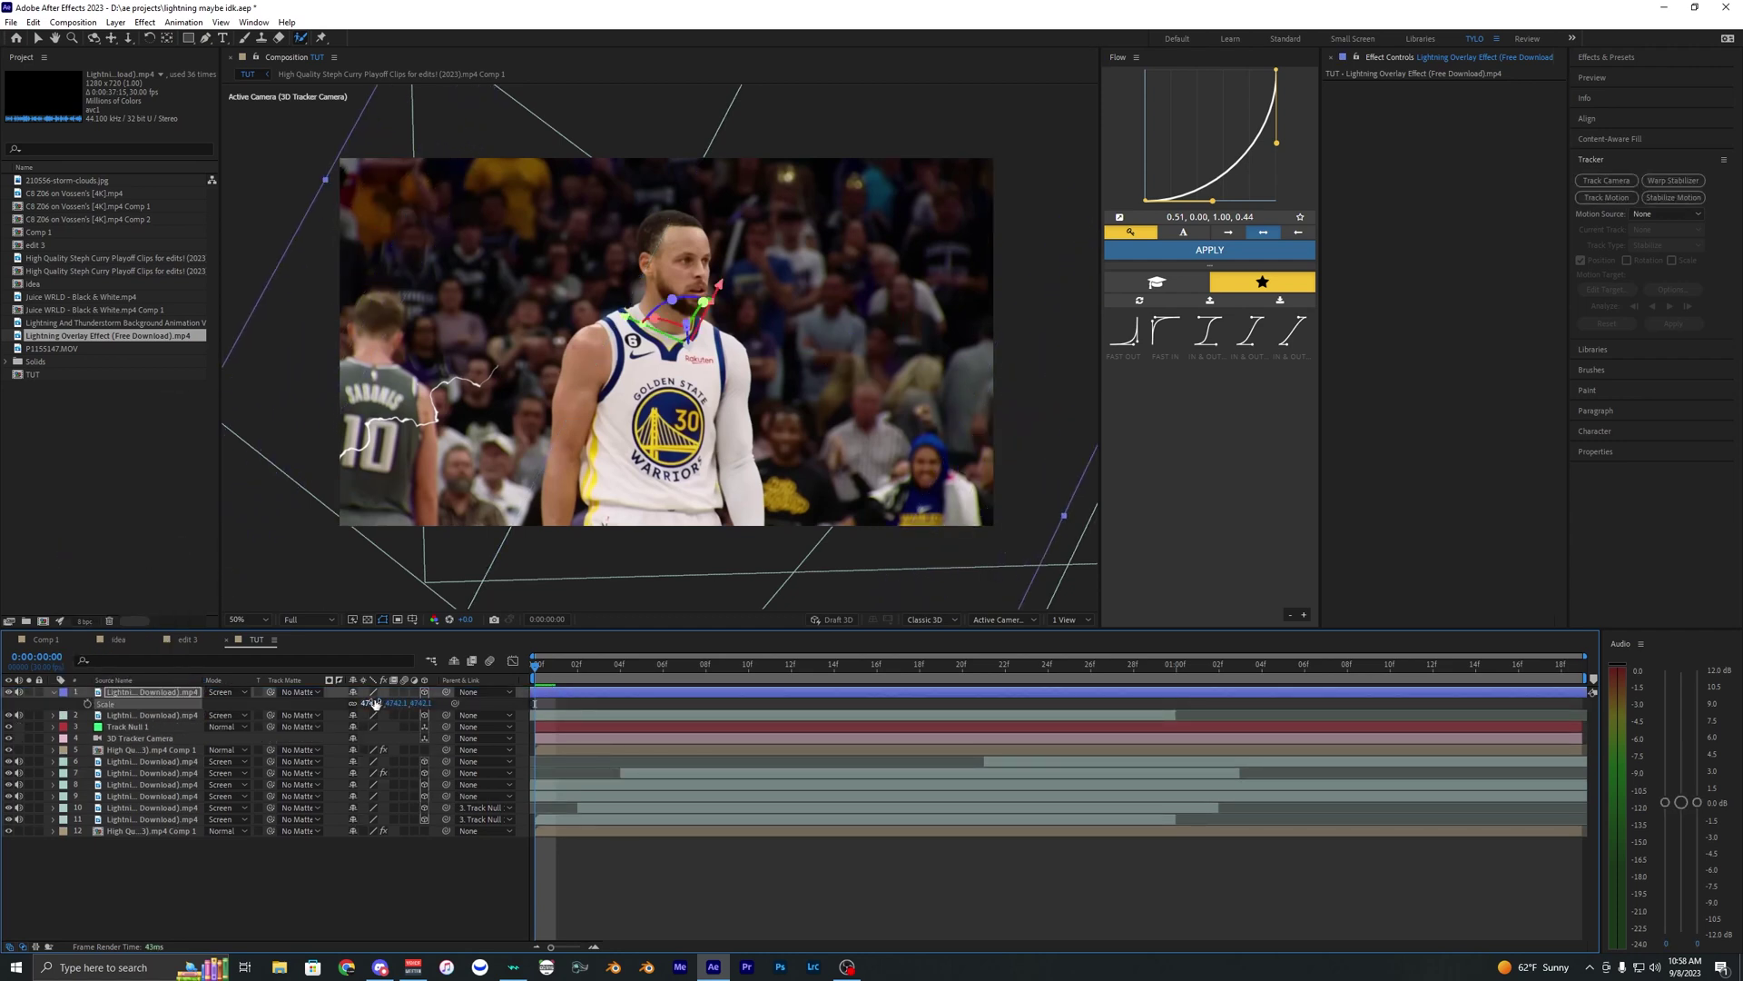
{"action": "left_click", "coordinate": [748, 667]}
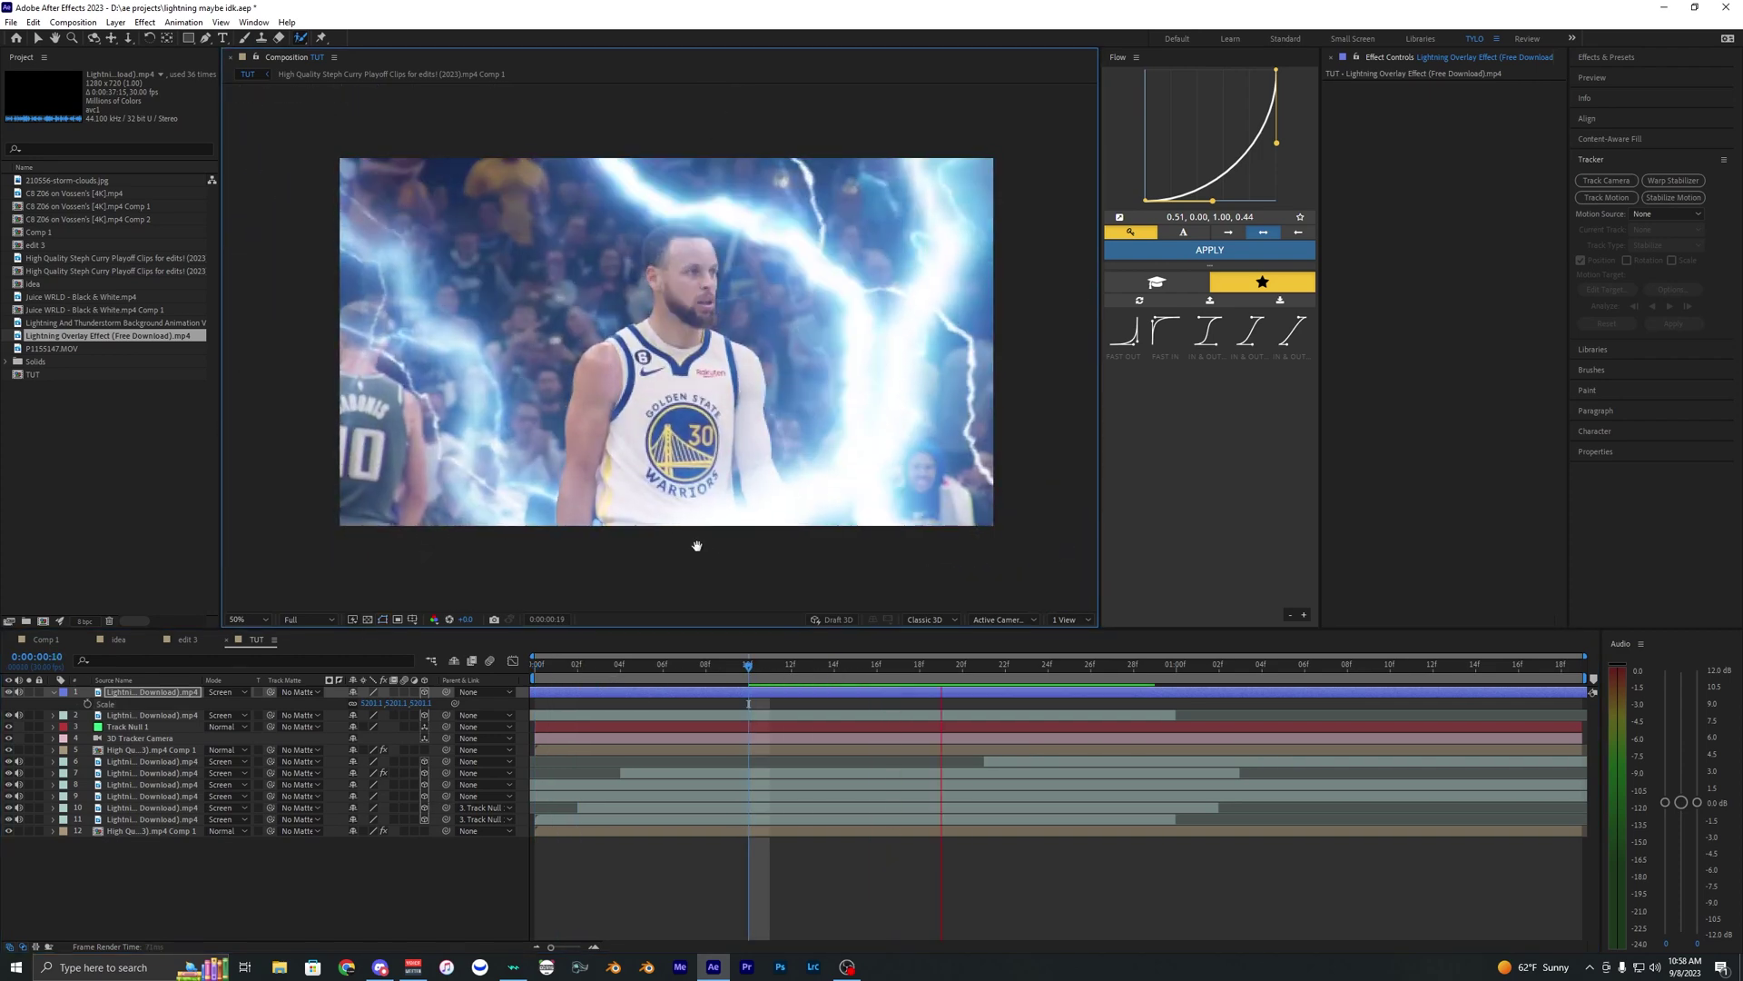
{"action": "mouse_move", "coordinate": [748, 668]}
{"action": "left_mouse_down"}
{"action": "mouse_move", "coordinate": [670, 664]}
{"action": "mouse_move", "coordinate": [767, 670]}
{"action": "mouse_move", "coordinate": [706, 667]}
{"action": "left_mouse_up"}
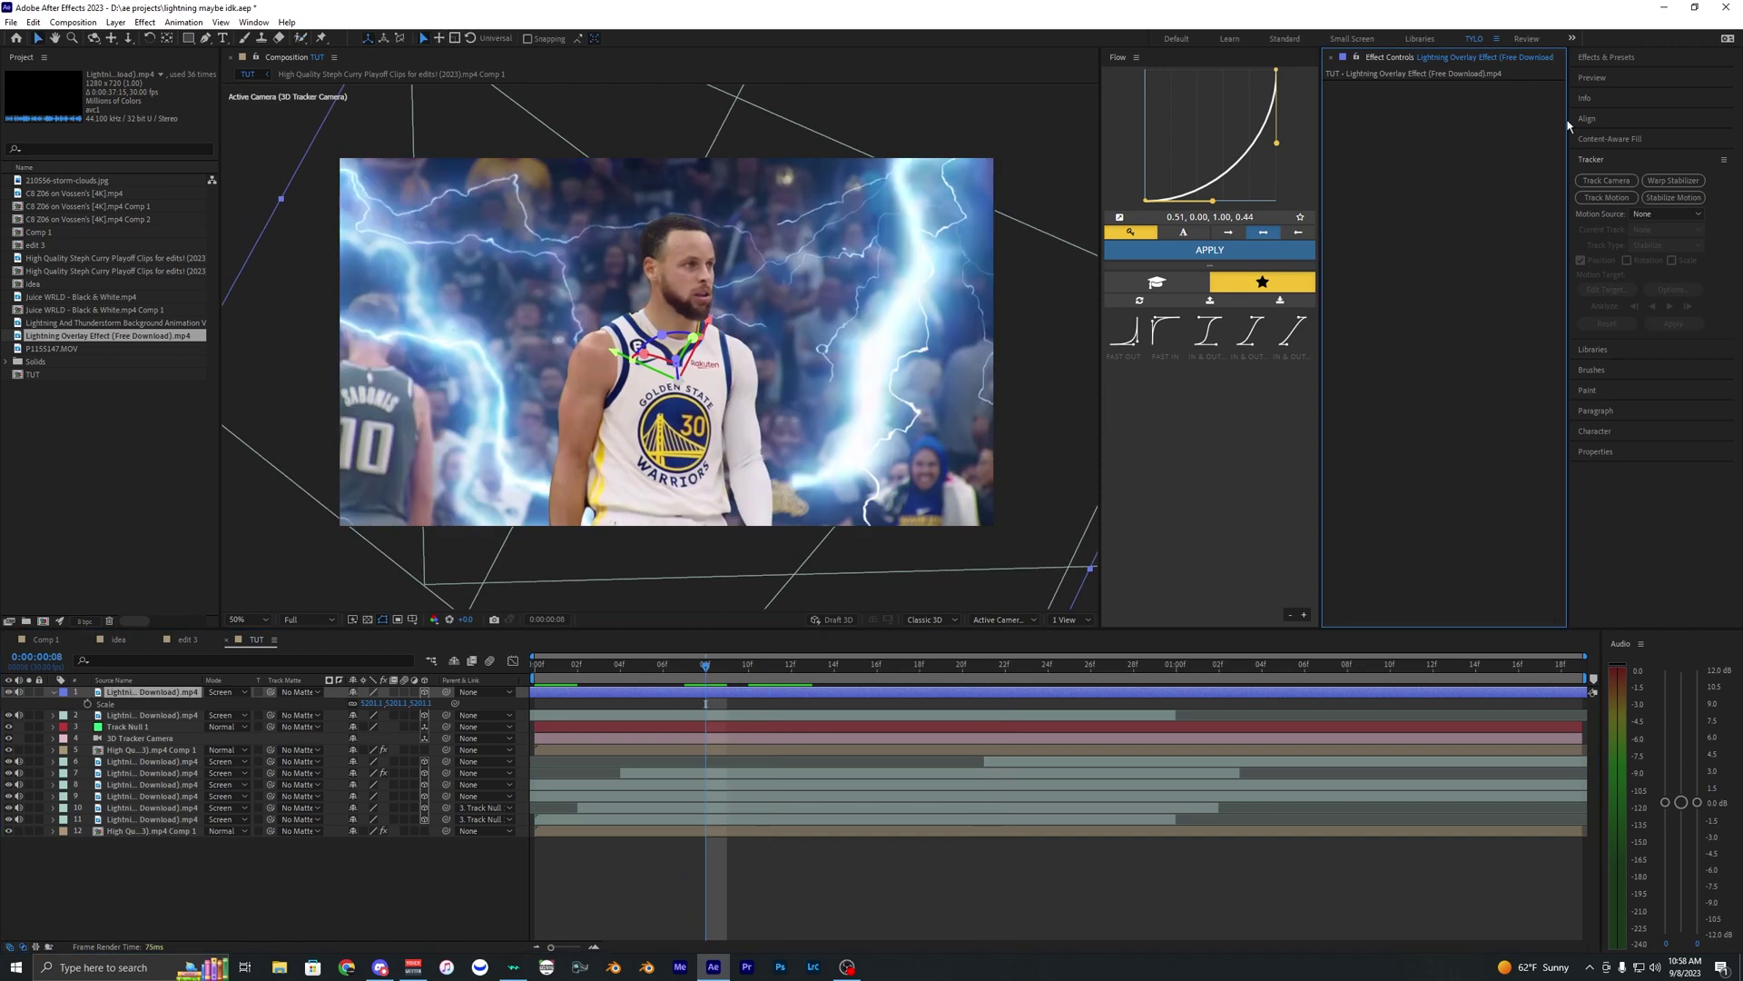
Step: Apply Gaussian Blur to the top lightning layer and compare it on and off
{"action": "left_click", "coordinate": [1606, 57]}
{"action": "type", "text": "gaus"}
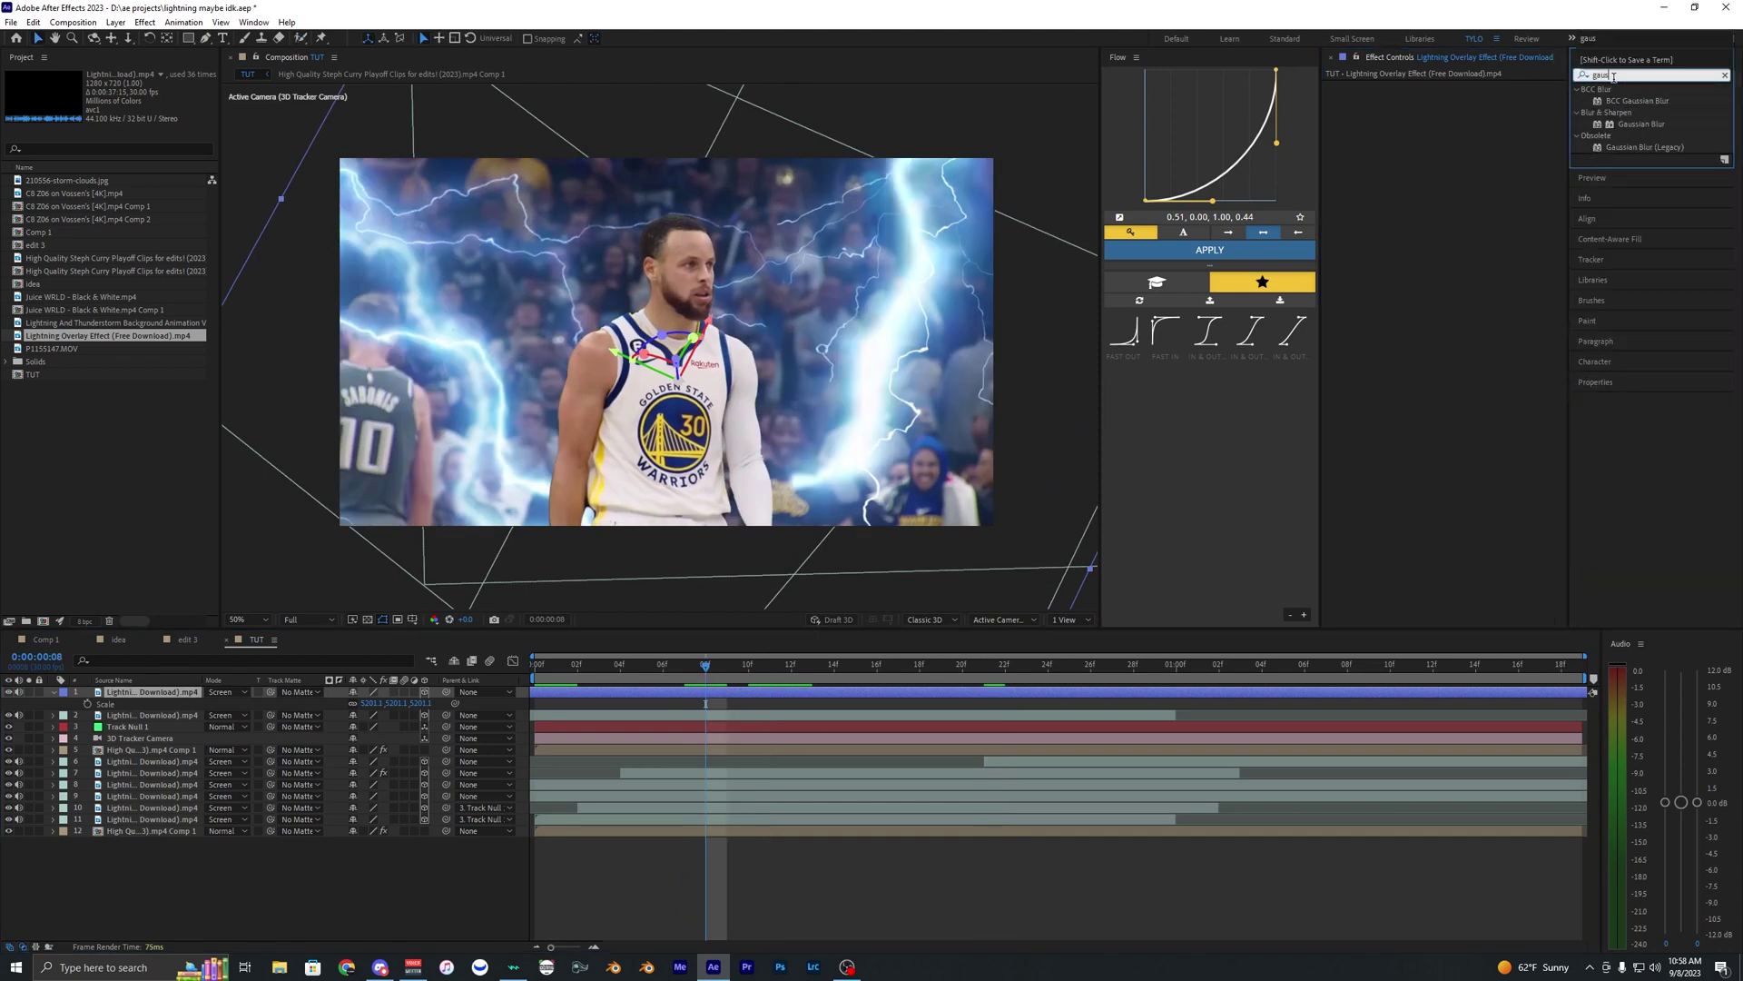
{"action": "left_click_drag", "start_coordinate": [1642, 124], "coordinate": [1441, 104]}
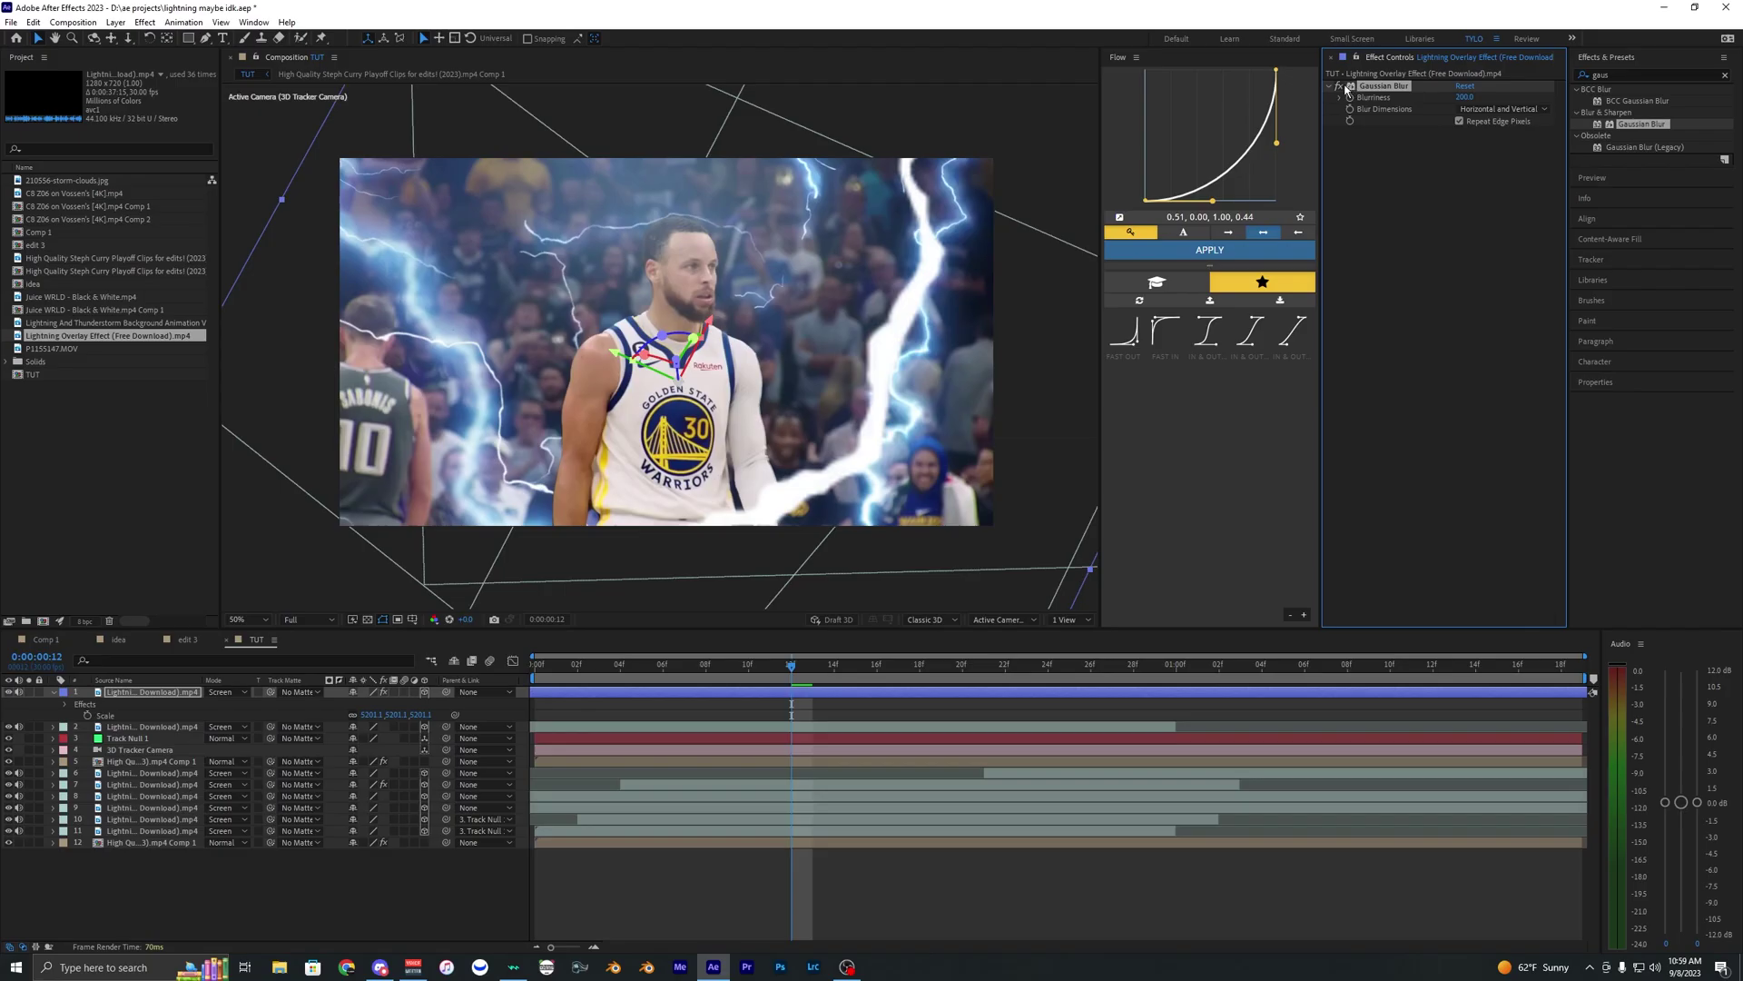
{"action": "left_click", "coordinate": [238, 298]}
{"action": "left_click", "coordinate": [238, 297]}
{"action": "left_click", "coordinate": [238, 297]}
{"action": "left_click", "coordinate": [1344, 88]}
{"action": "left_click", "coordinate": [1344, 88]}
{"action": "left_click", "coordinate": [1344, 88]}
{"action": "left_click", "coordinate": [1345, 88]}
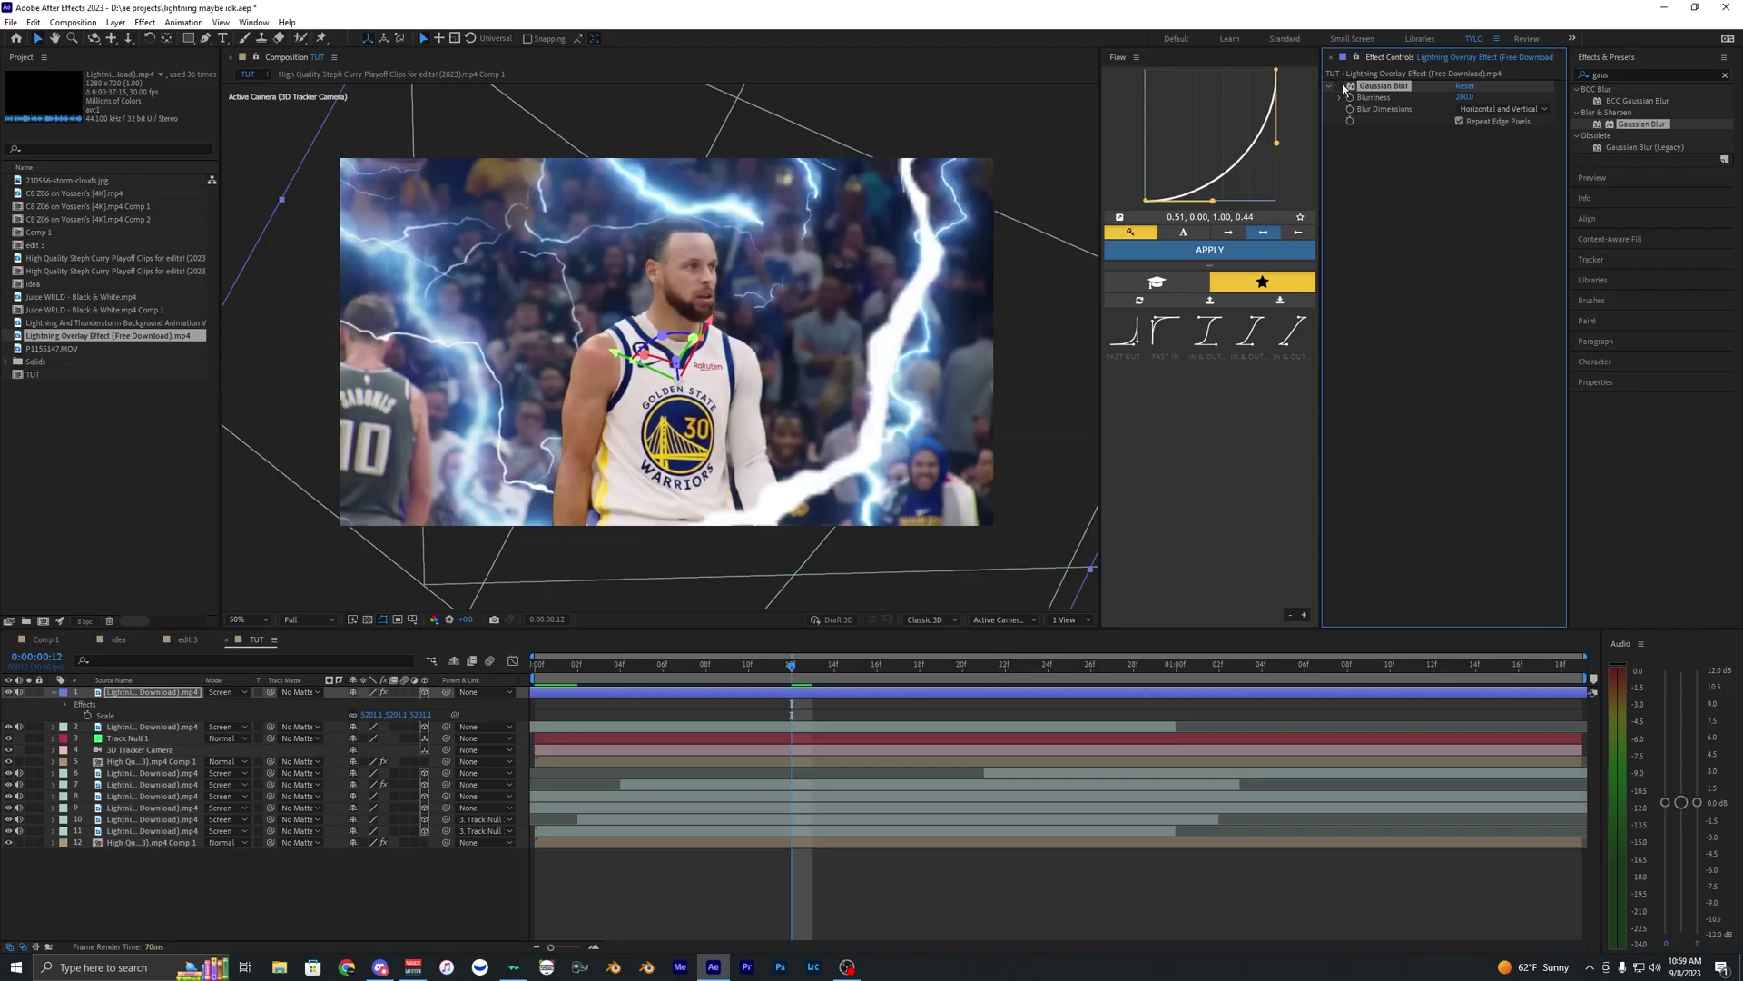
{"action": "left_click", "coordinate": [1345, 88]}
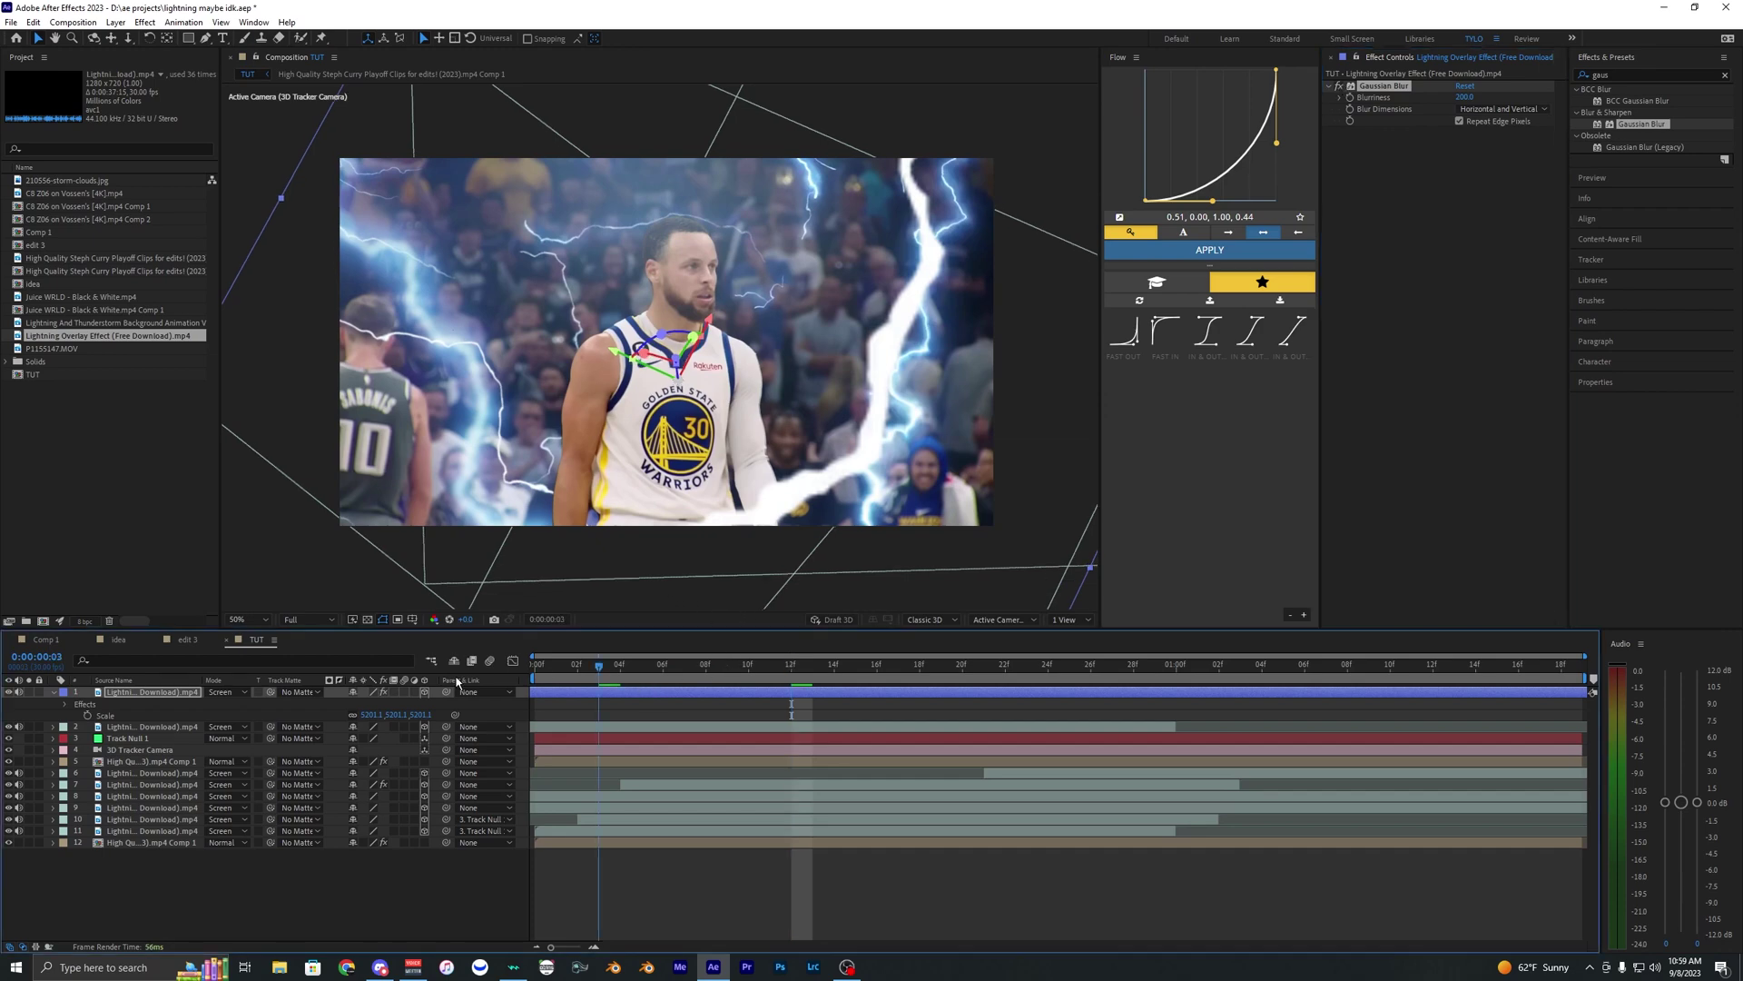
Step: Set the blurred lightning layer's Opacity to 70% and preview the result
{"action": "key", "text": "space"}
{"action": "key", "text": "space"}
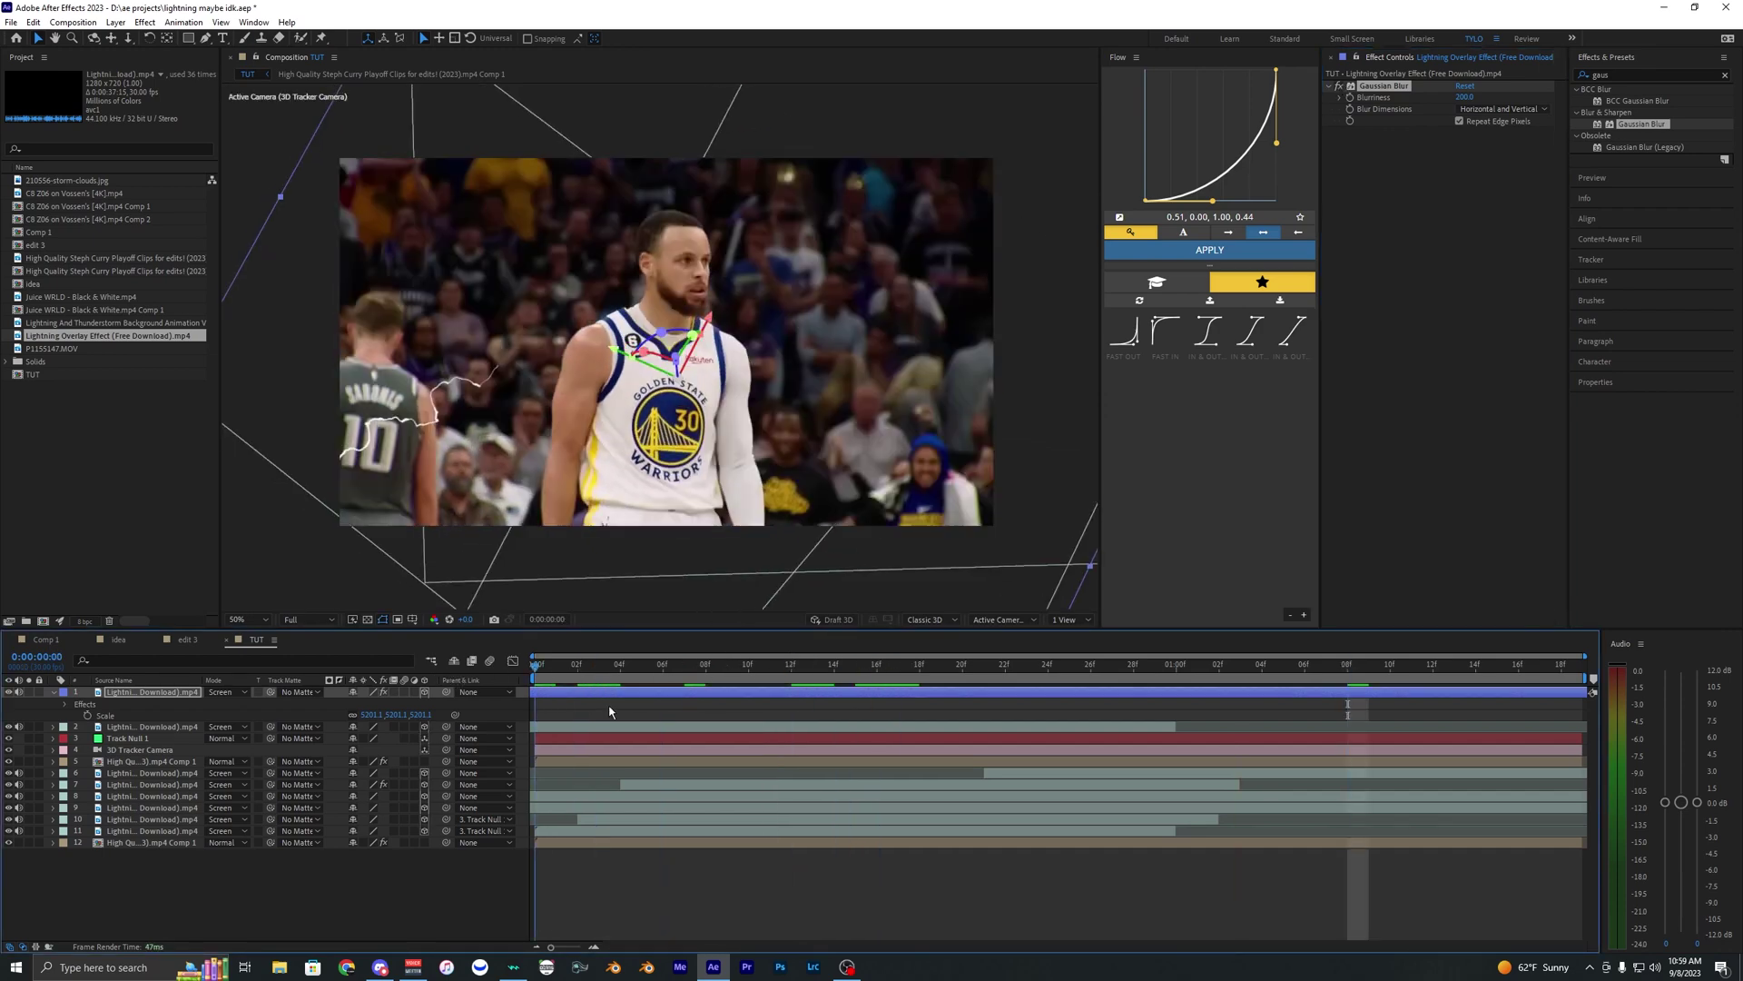
{"action": "key", "text": "space"}
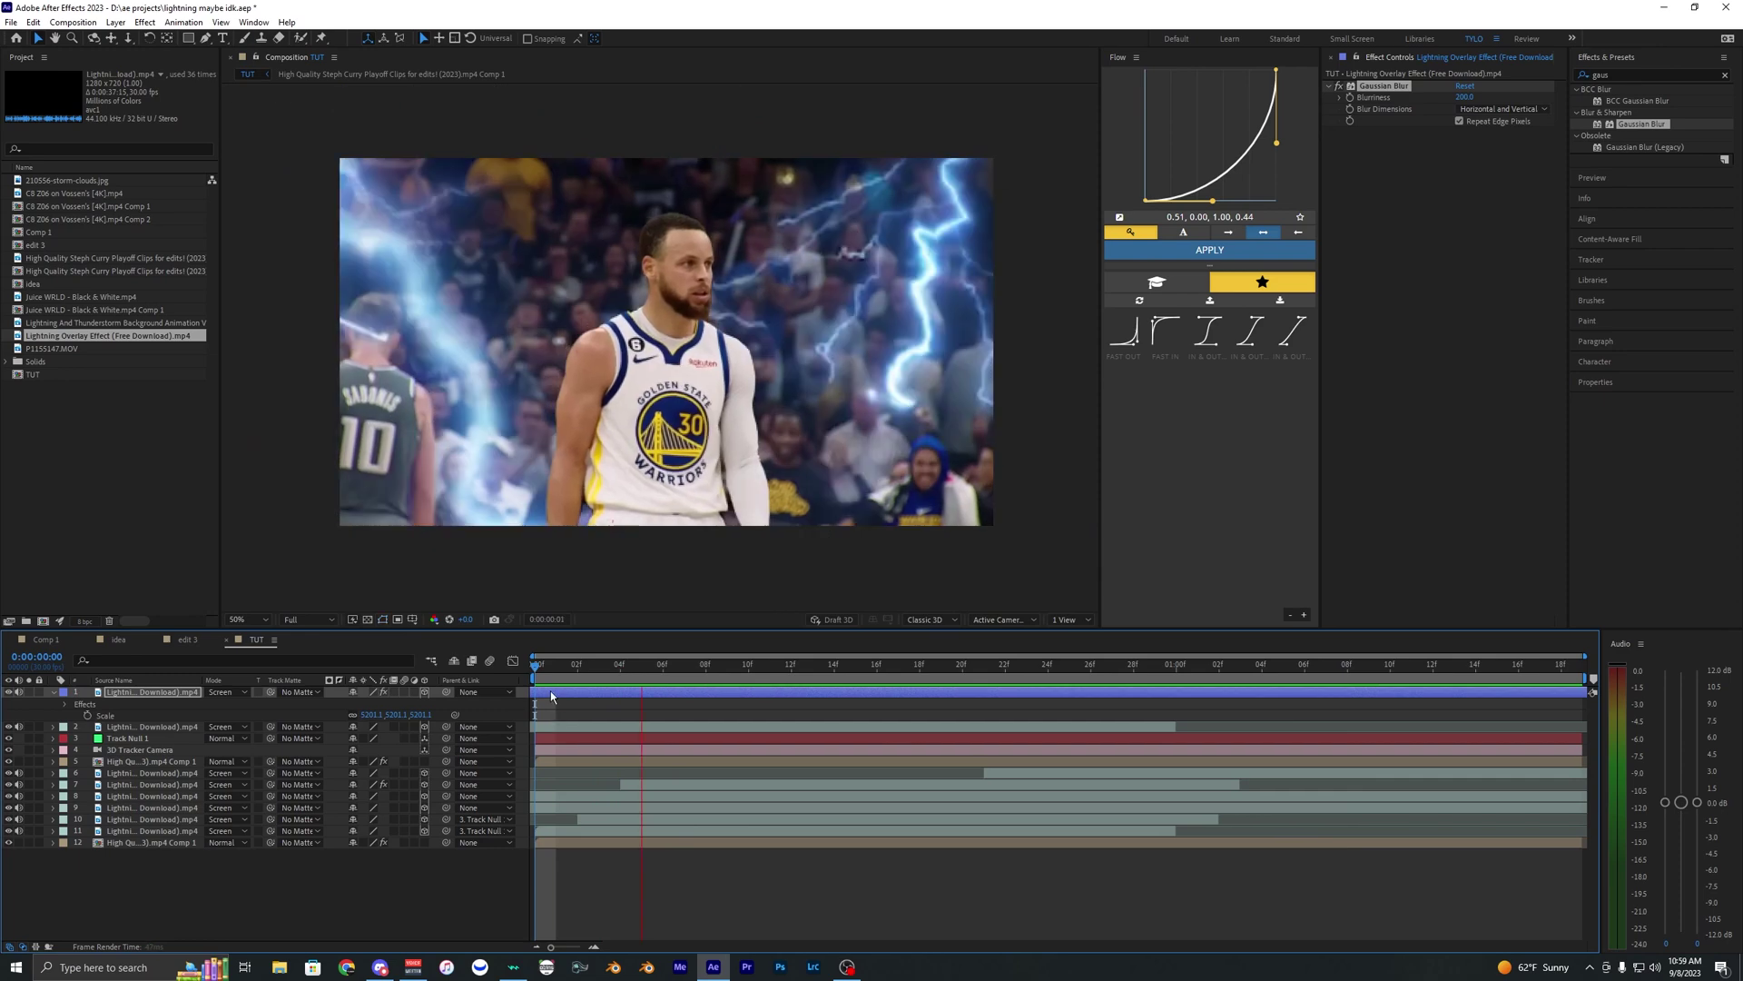
{"action": "key", "text": "space"}
{"action": "left_click", "coordinate": [599, 669]}
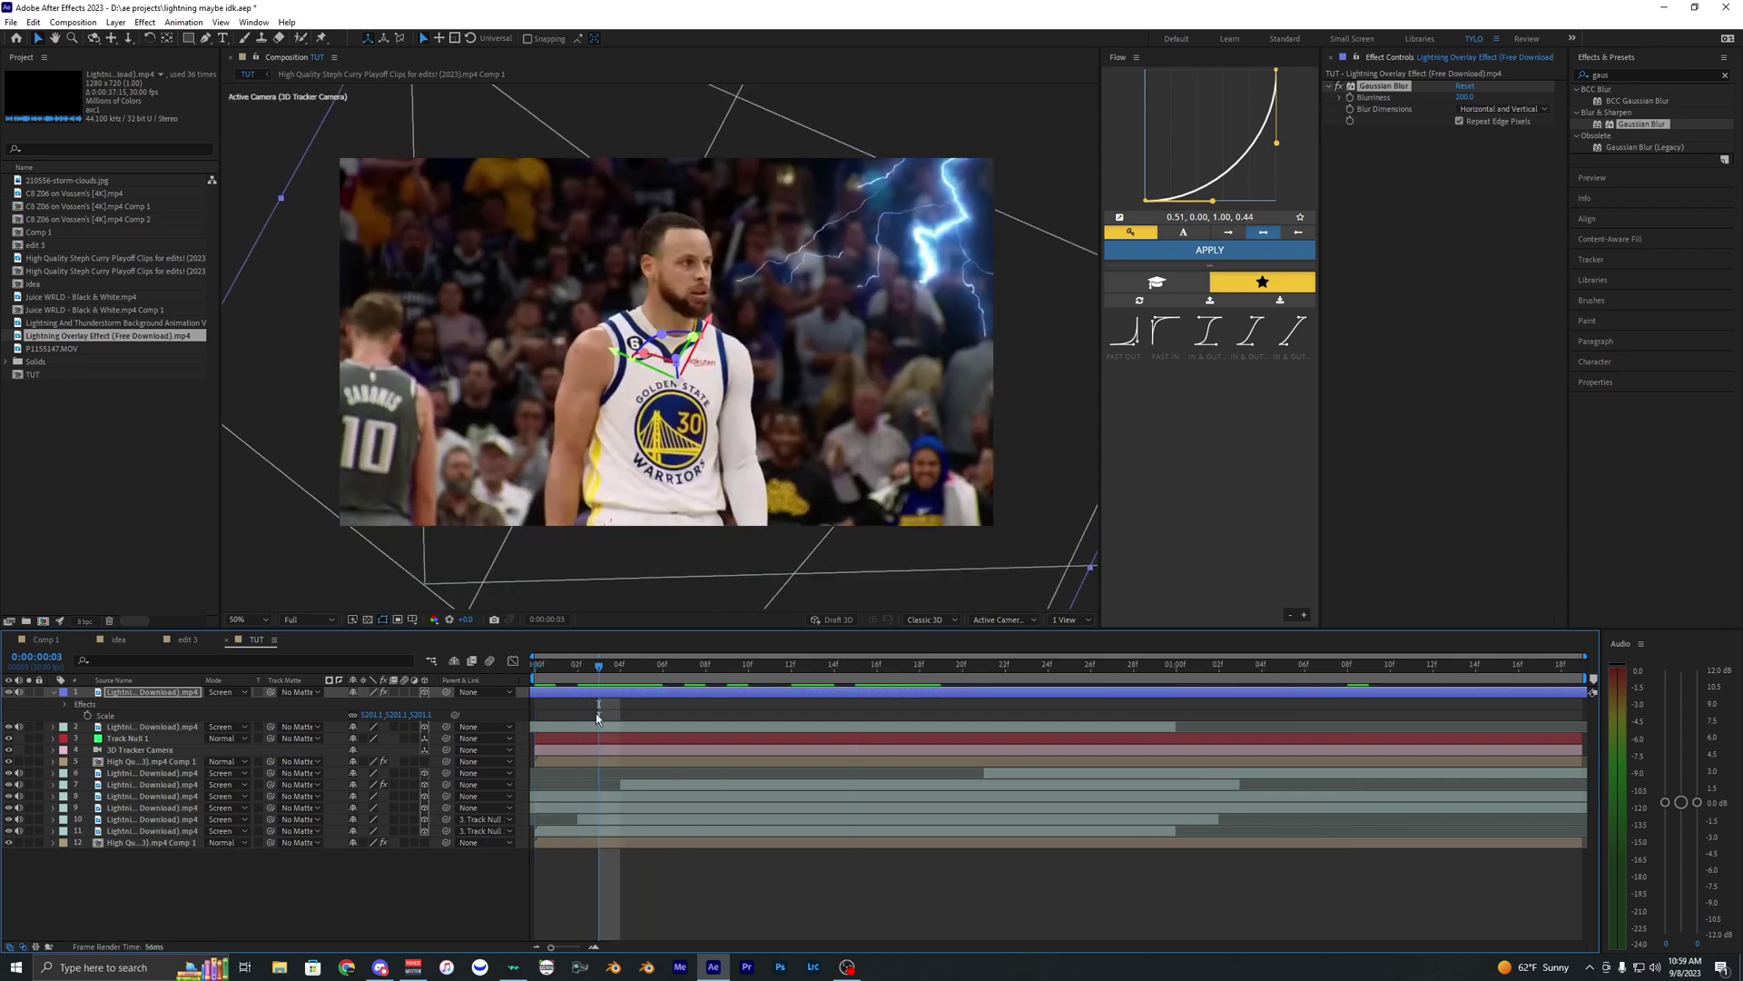
{"action": "key", "text": "space"}
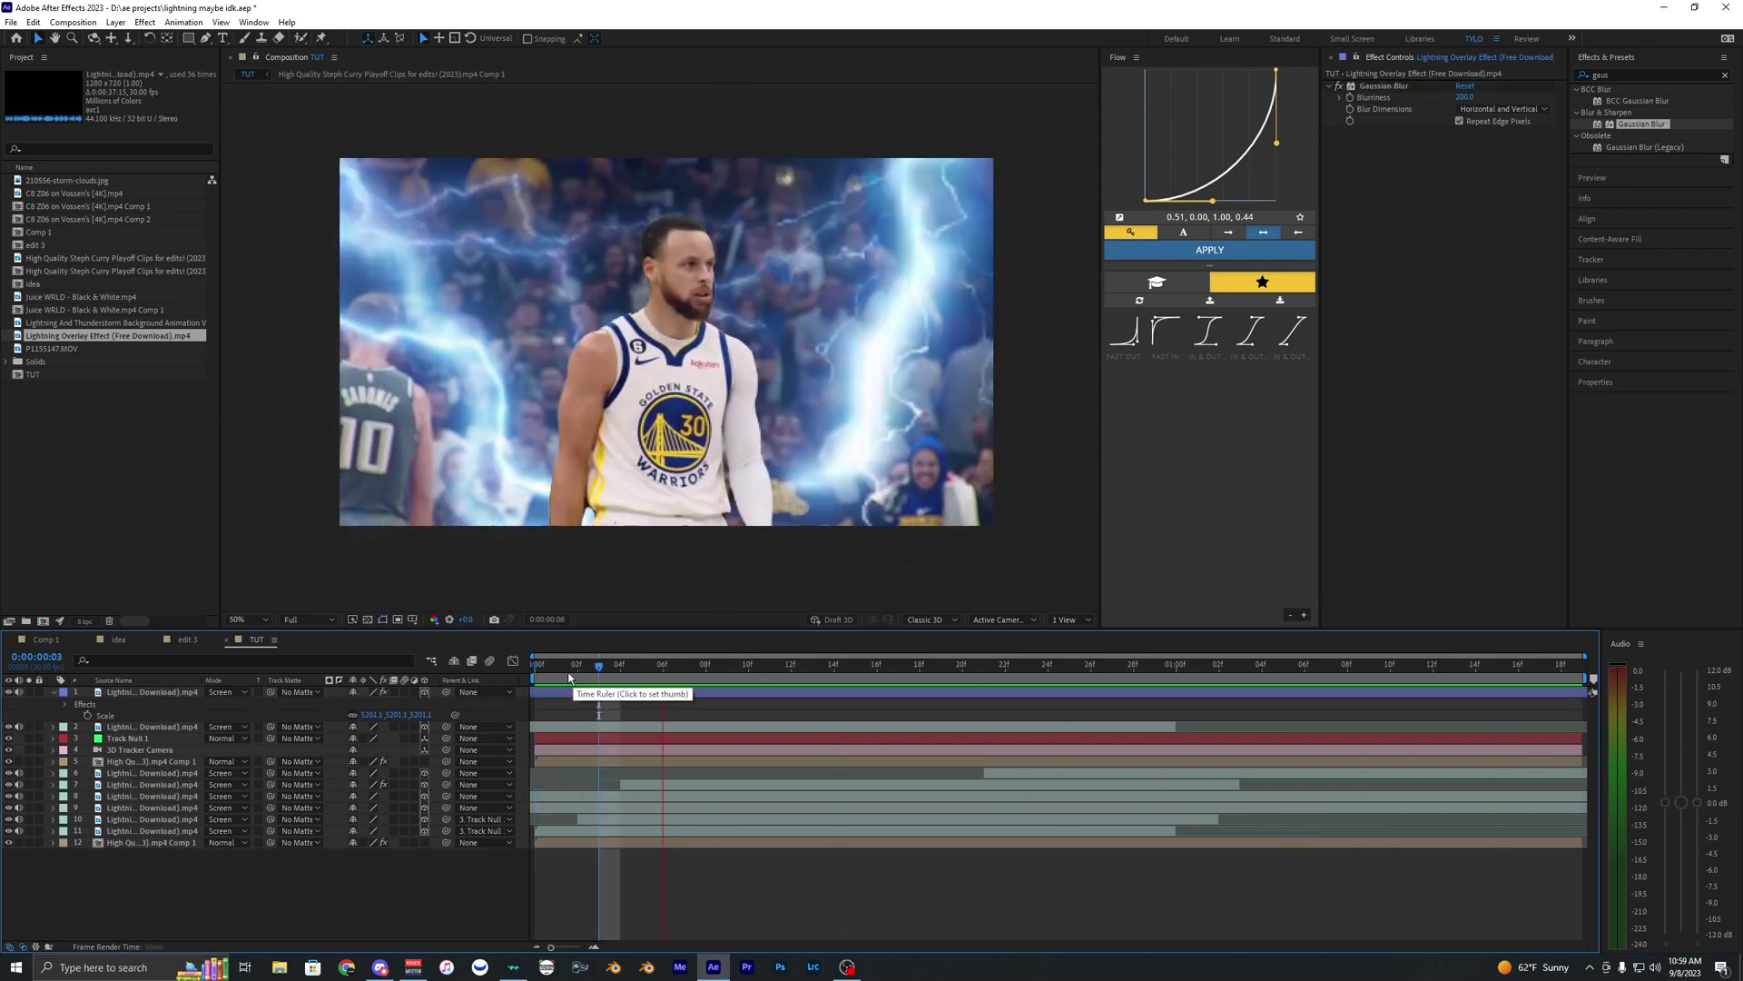
{"action": "key", "text": "space"}
{"action": "key", "text": "space"}
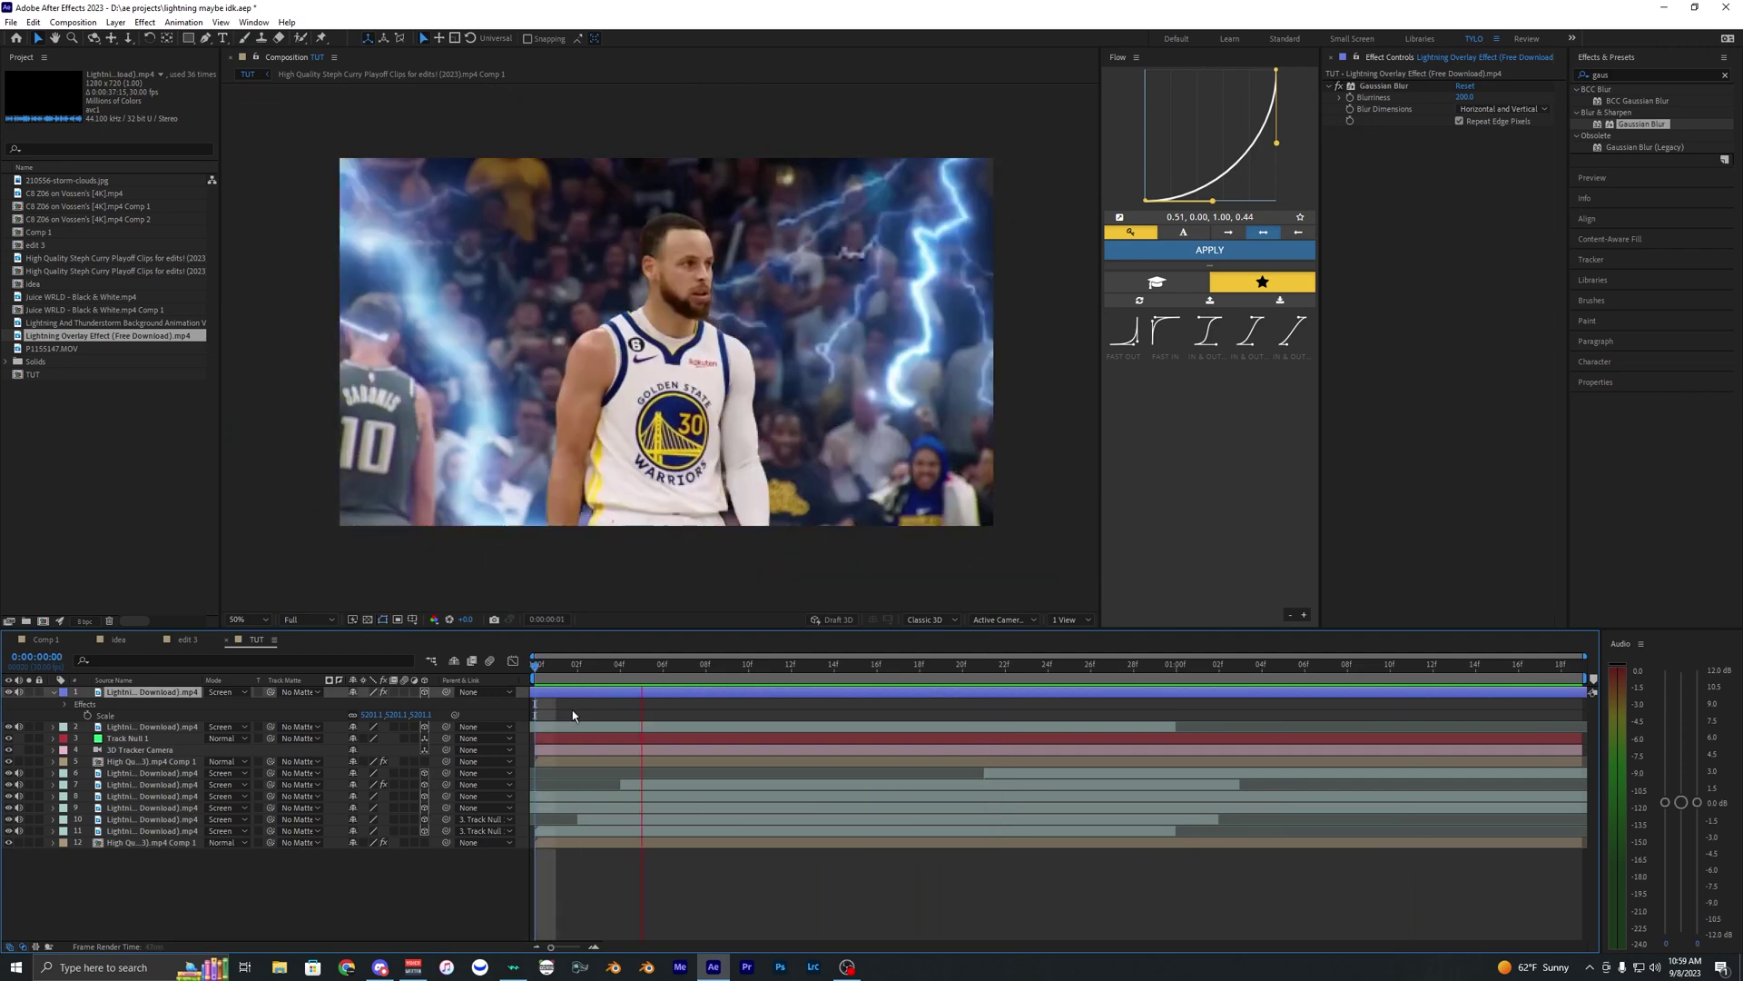
{"action": "key", "text": "space"}
{"action": "key", "text": "t"}
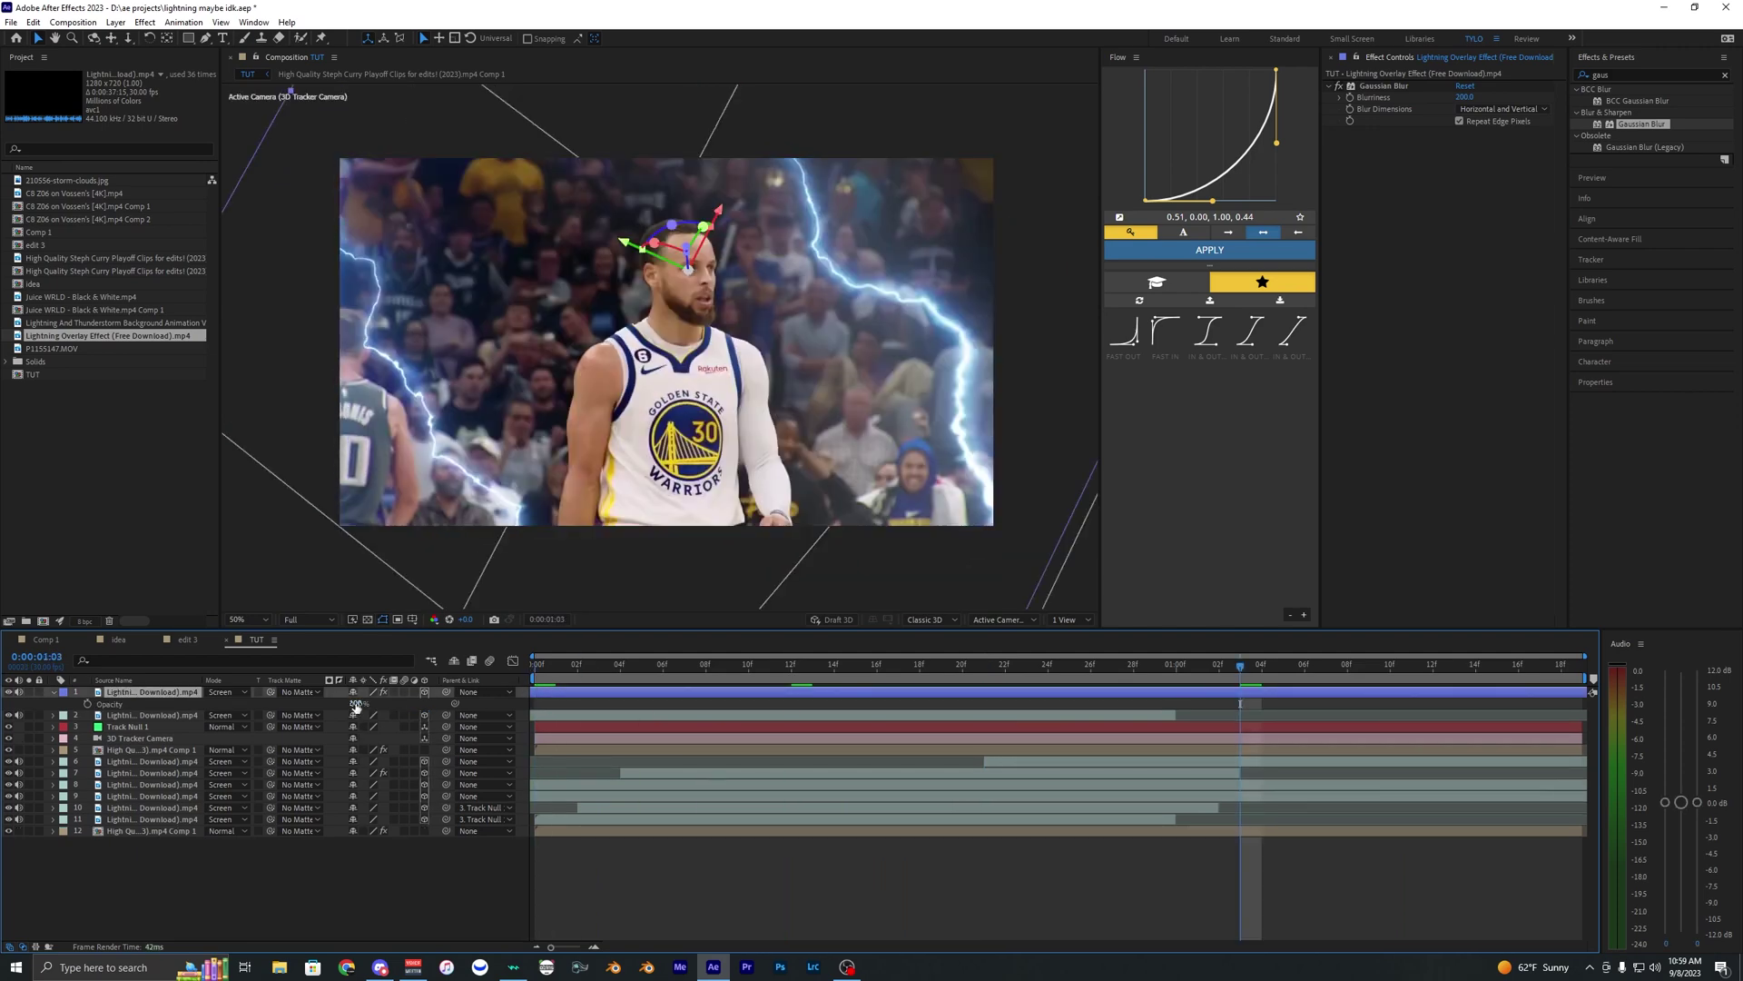
{"action": "key", "text": "Return"}
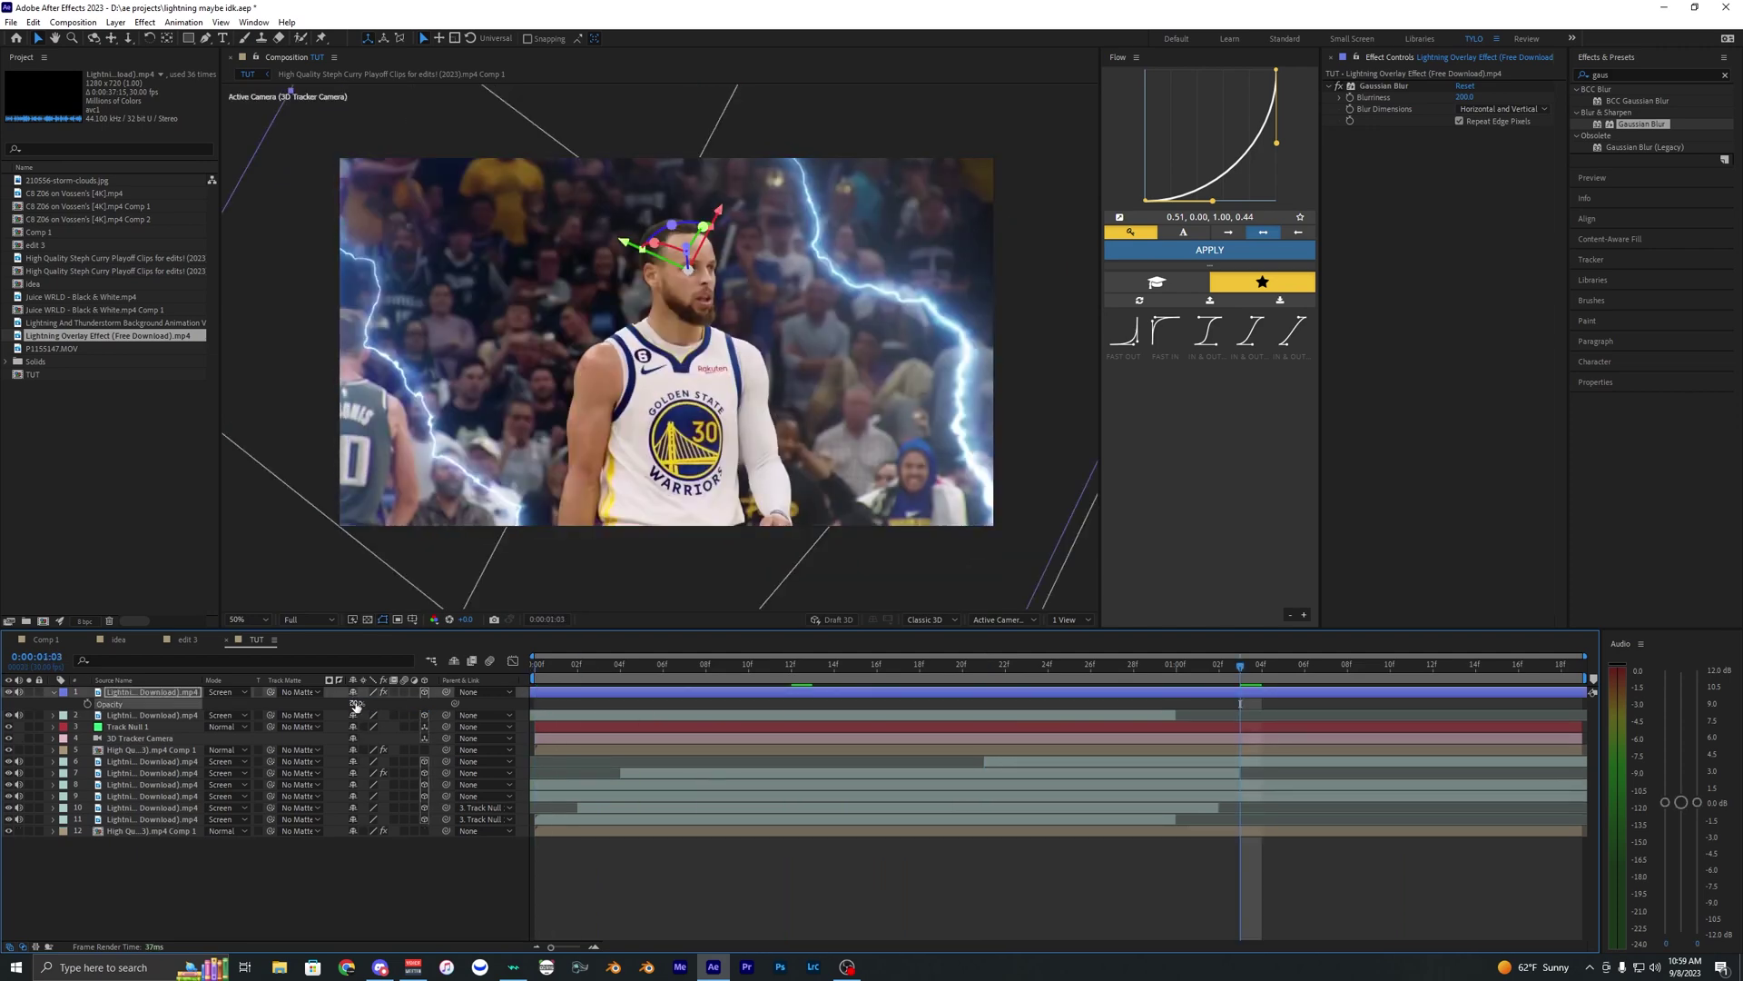
{"action": "key", "text": "space"}
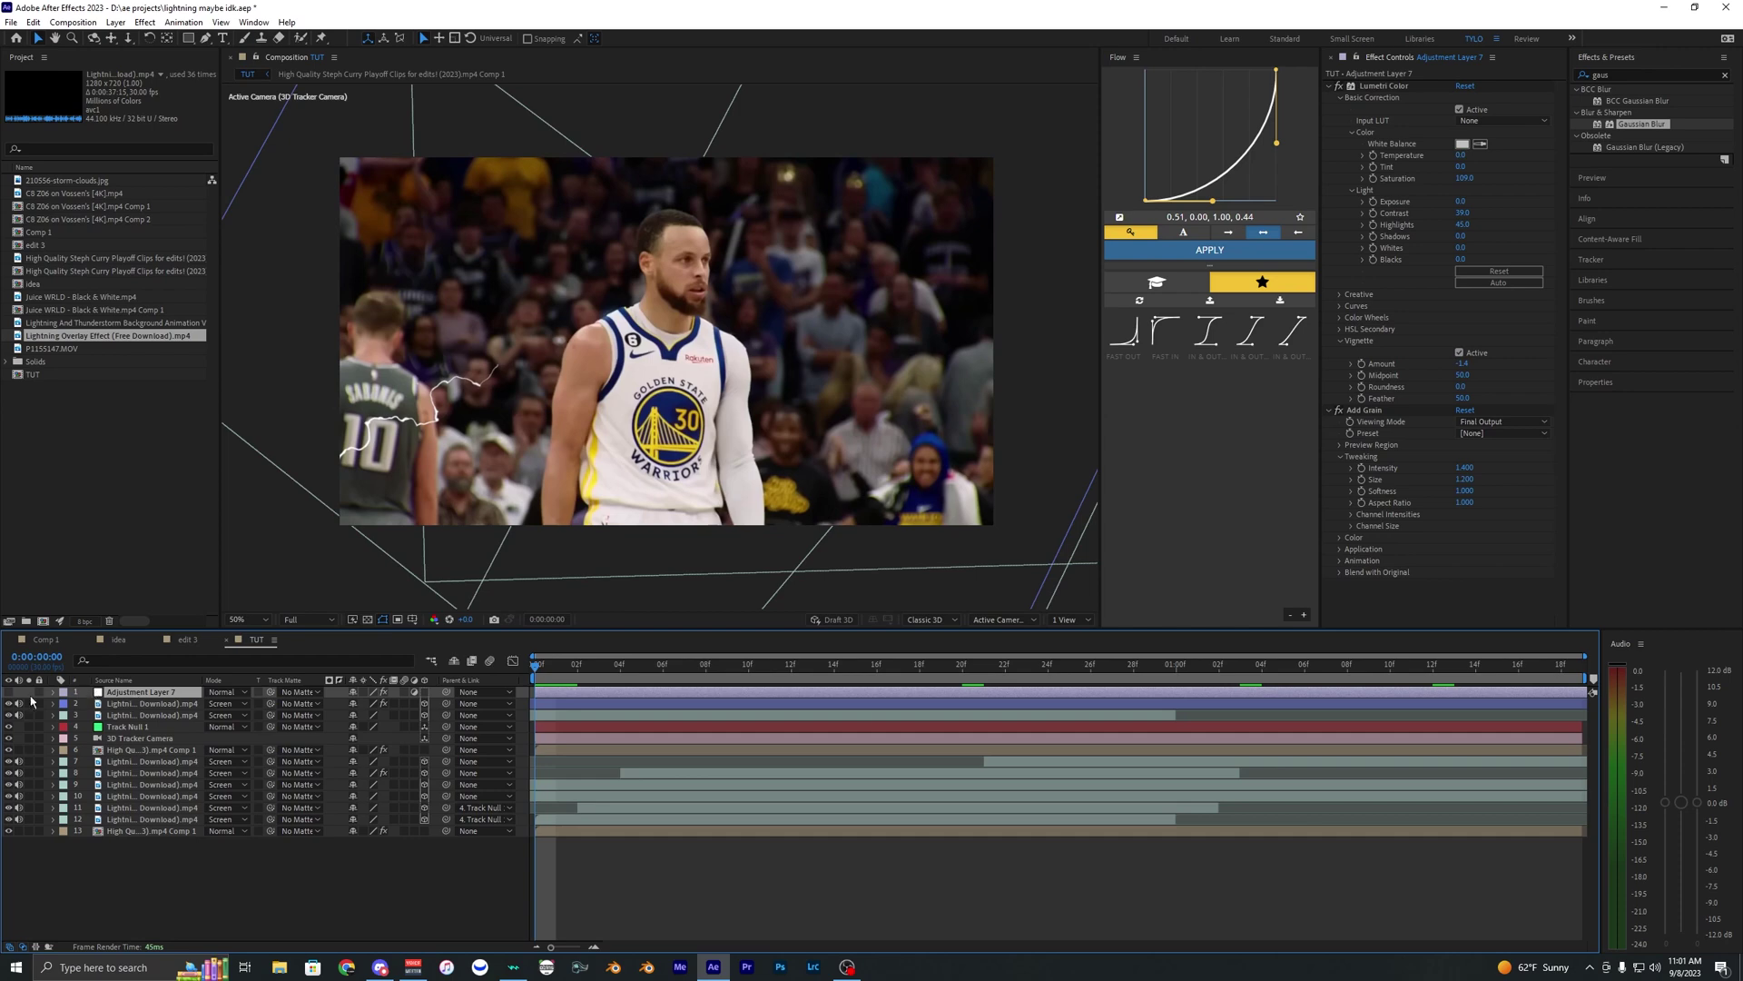
Step: Preview Adjustment Layer 7's grade, toggling it off and on to compare
{"action": "left_click", "coordinate": [32, 693]}
{"action": "key", "text": "space"}
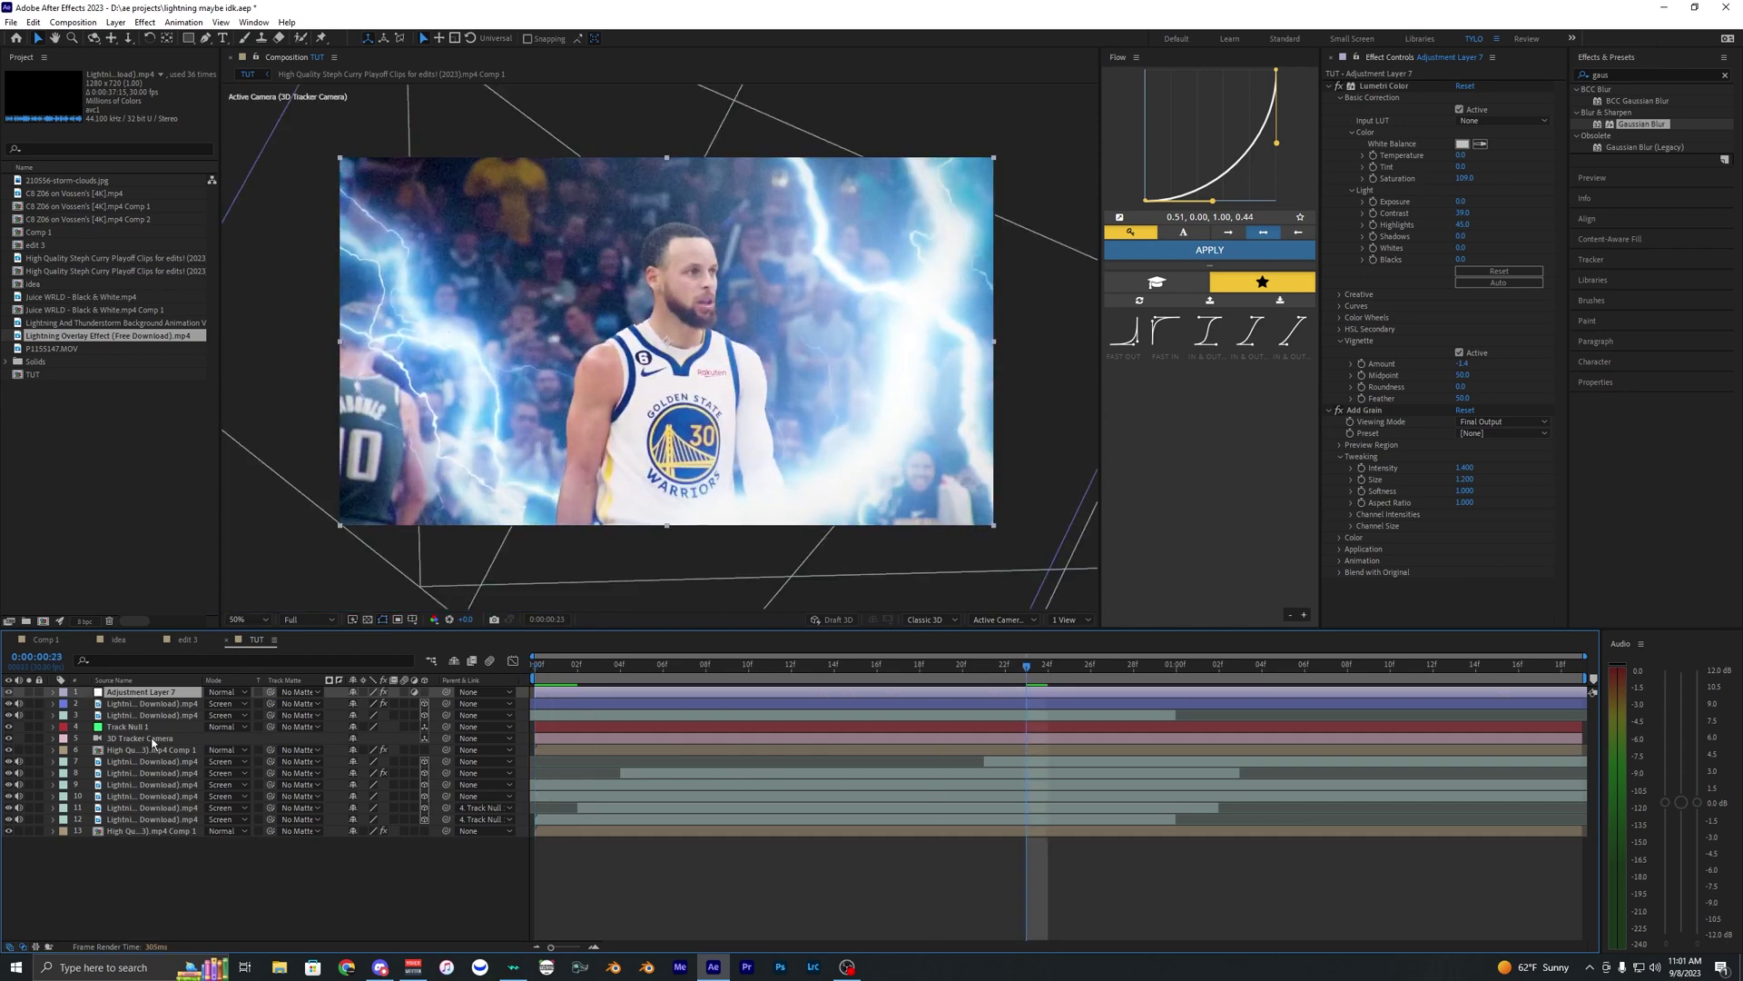
{"action": "left_click", "coordinate": [9, 693]}
{"action": "left_click", "coordinate": [9, 692]}
{"action": "left_click", "coordinate": [9, 693]}
{"action": "left_click", "coordinate": [9, 693]}
{"action": "left_click", "coordinate": [9, 693]}
{"action": "left_click", "coordinate": [9, 693]}
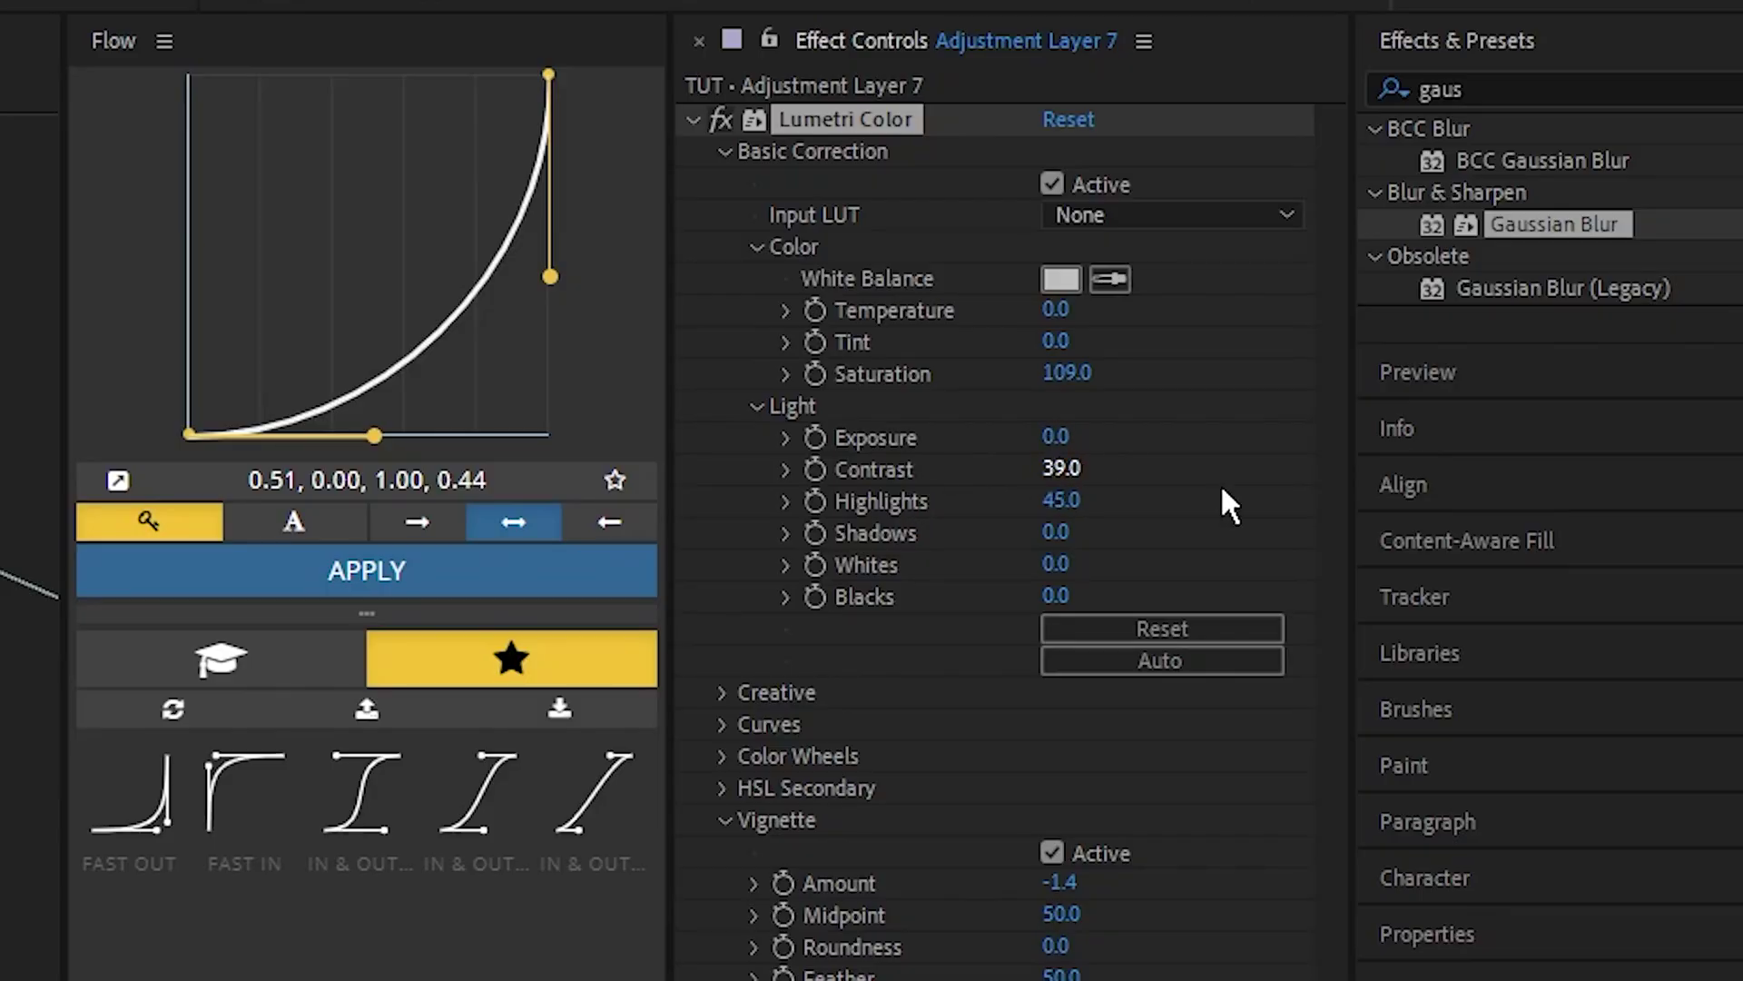
Step: Raise Lumetri Highlights to 46, recheck the vignette, and keep Add Grain at Final Output
{"action": "left_click_drag", "start_coordinate": [1058, 500], "coordinate": [1057, 535]}
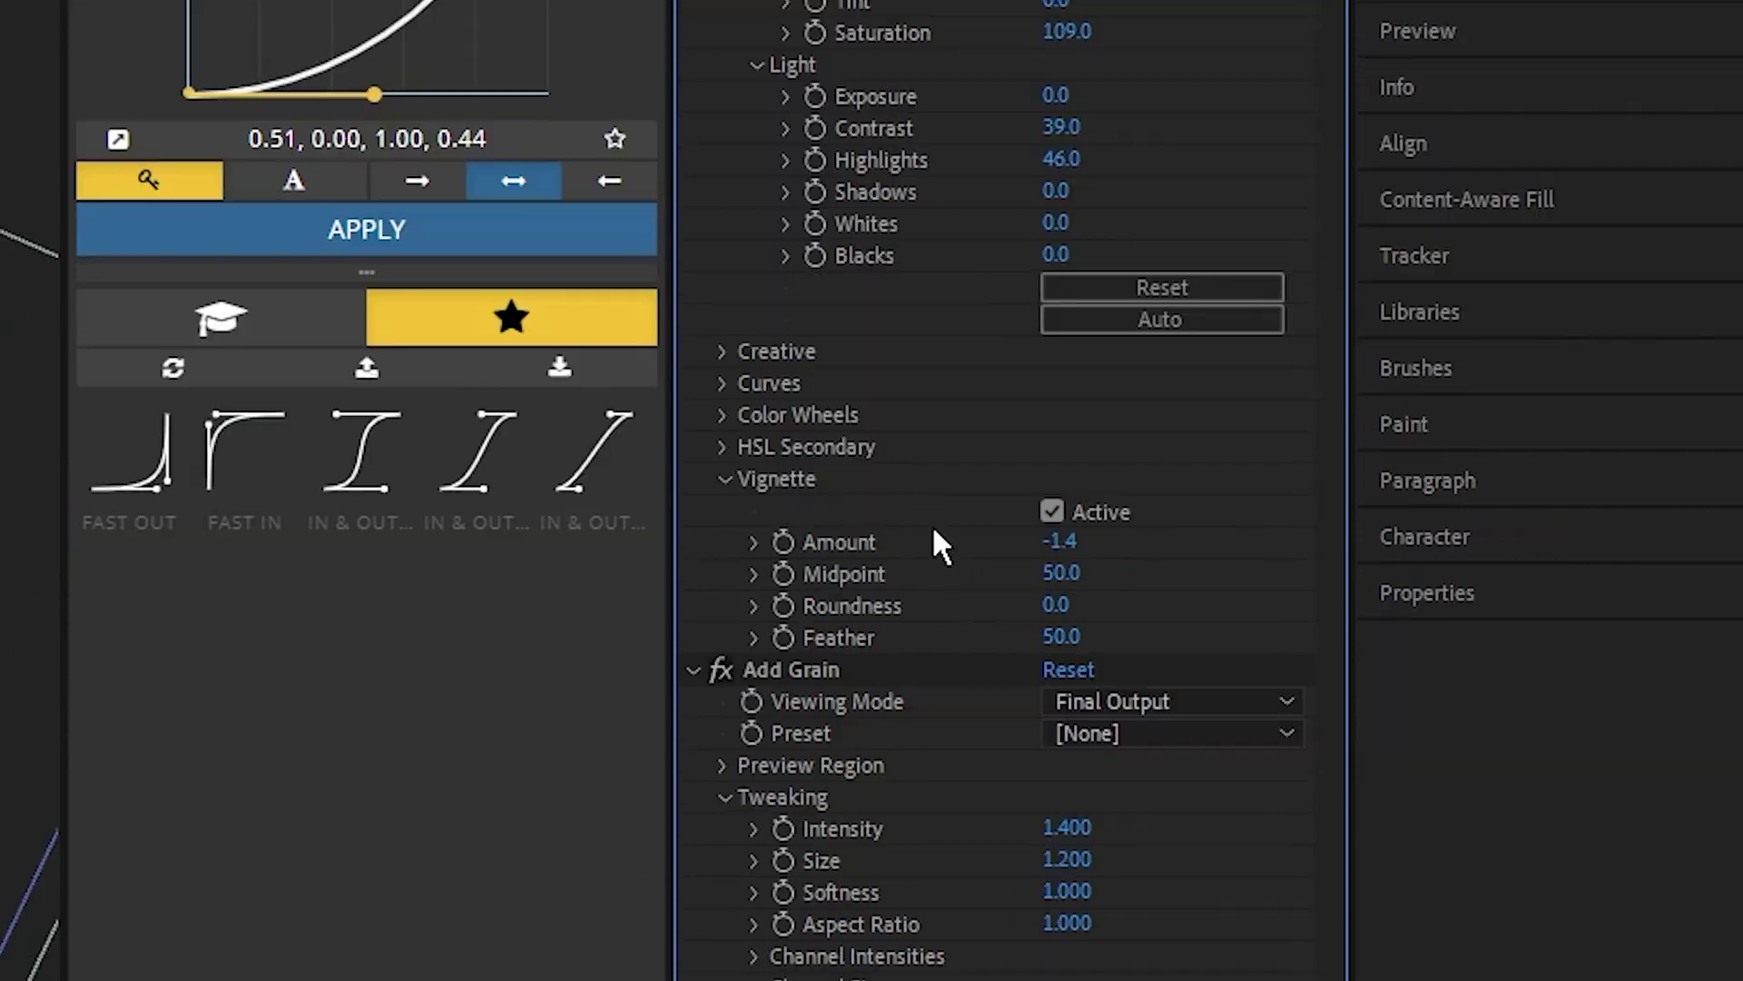
{"action": "left_click", "coordinate": [1051, 511]}
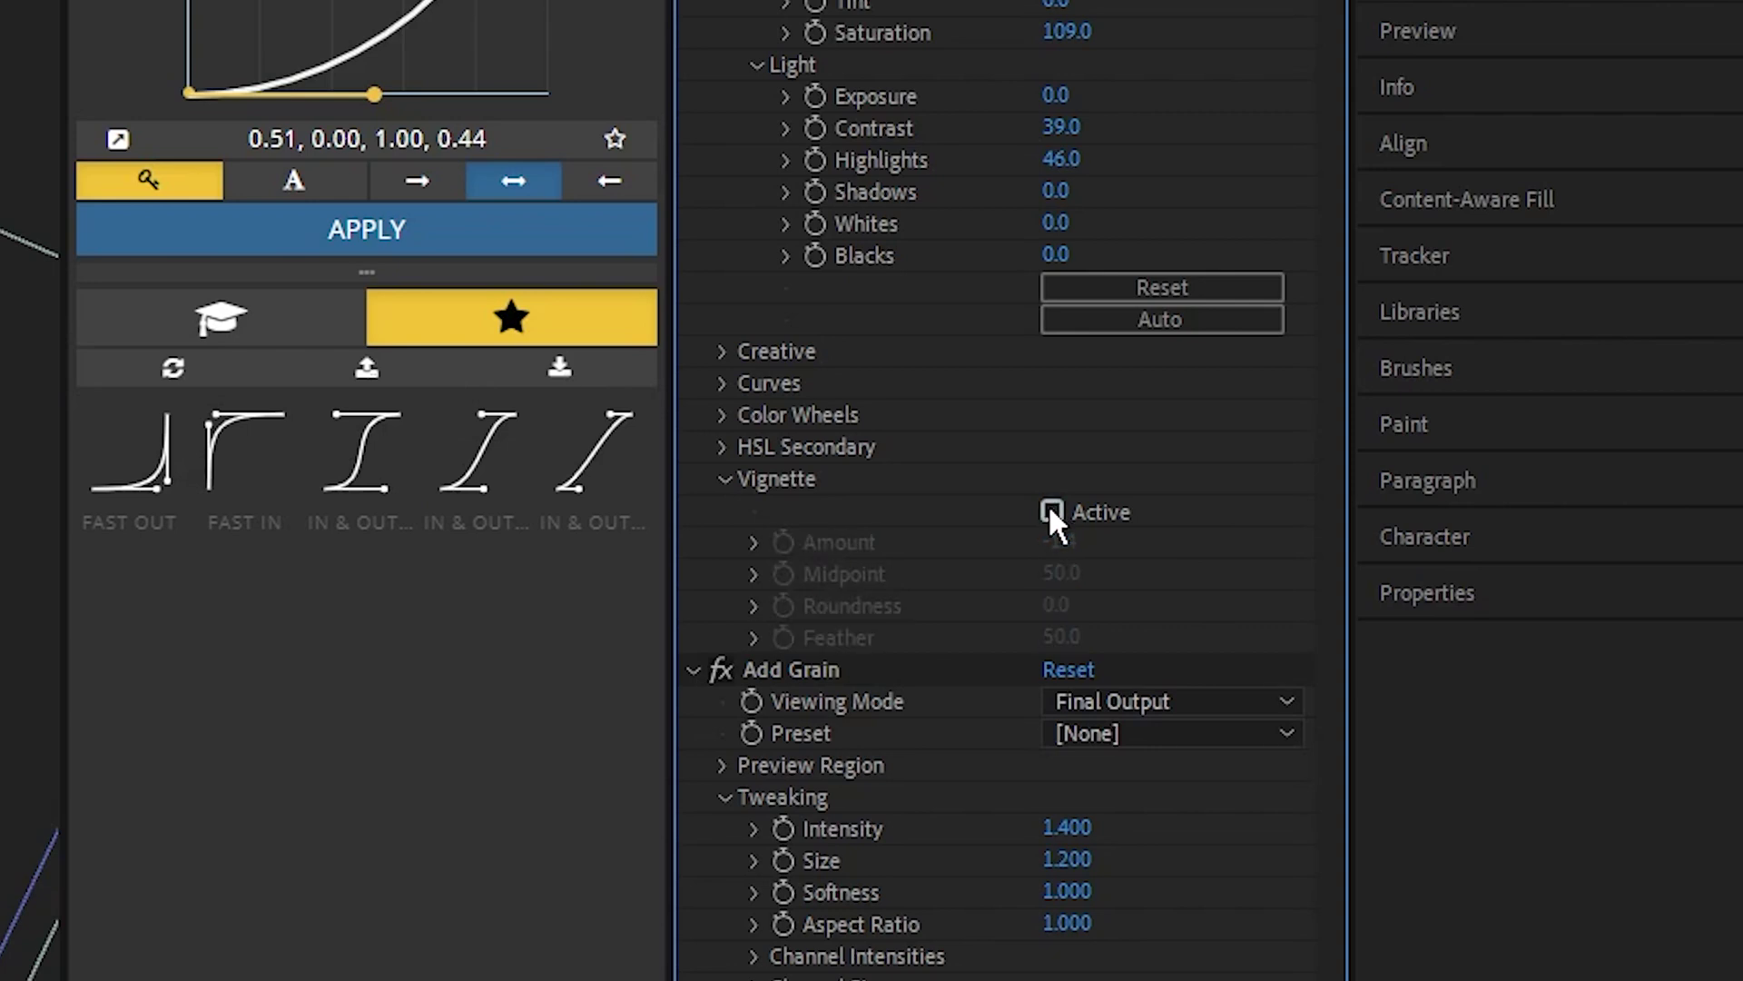
{"action": "left_click", "coordinate": [1050, 511]}
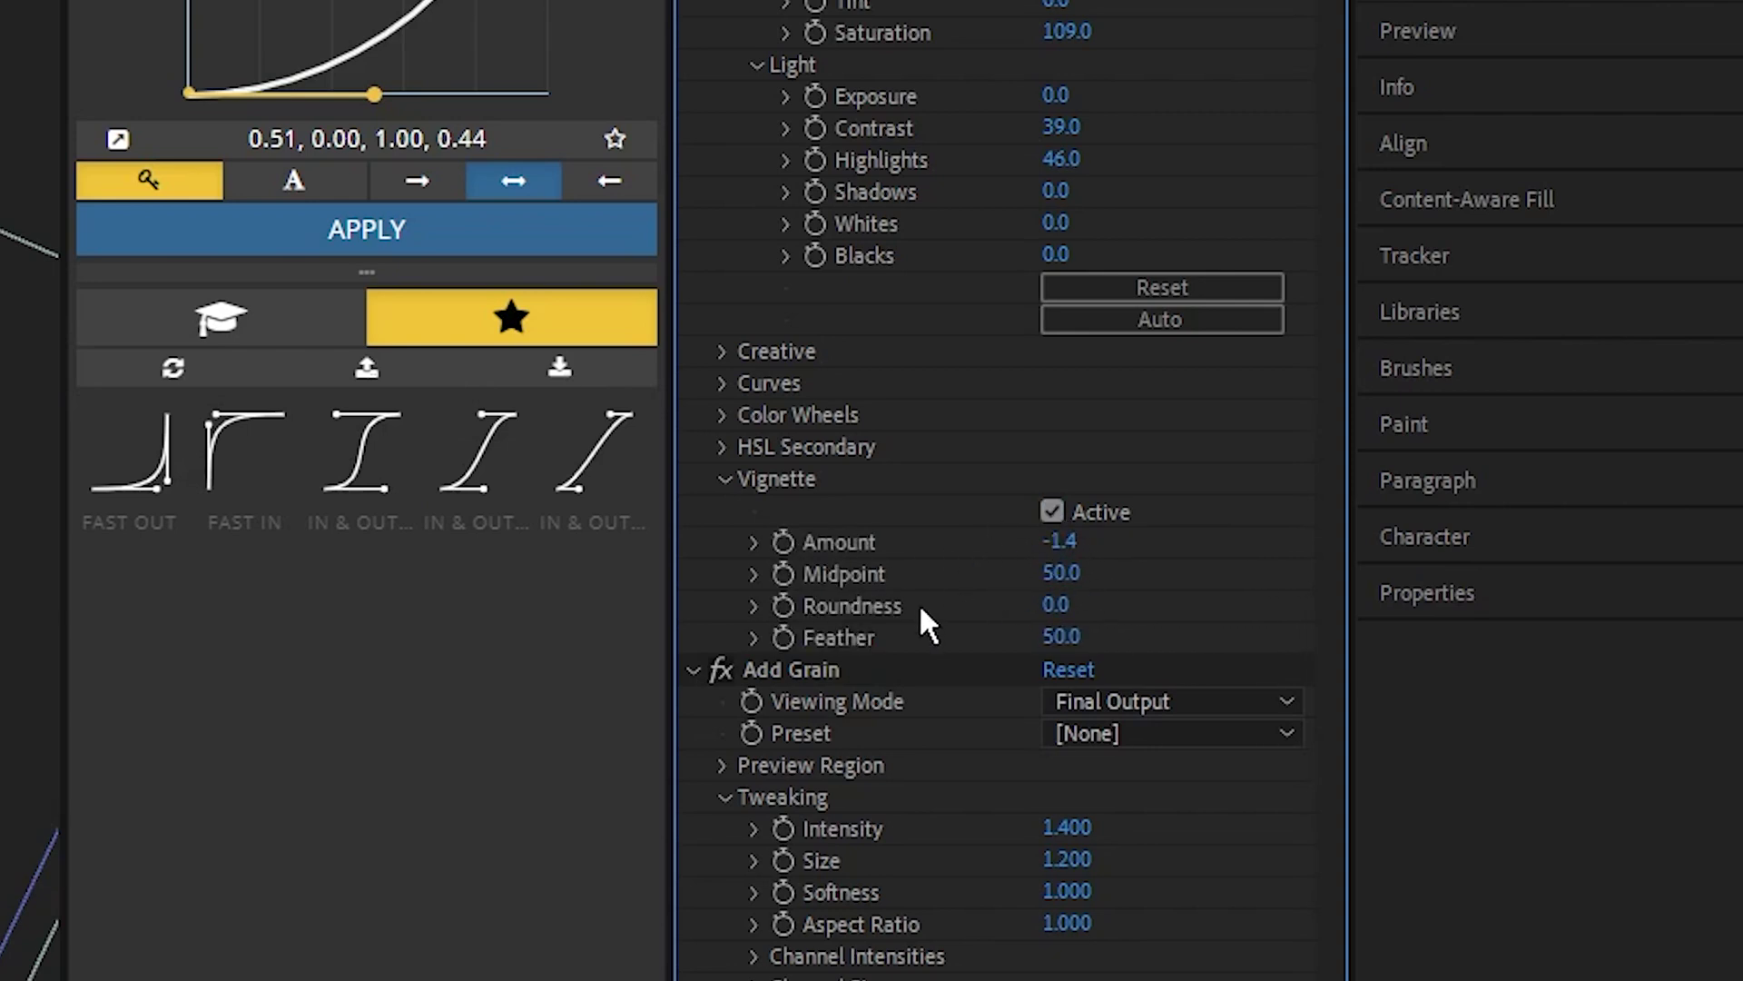
{"action": "left_click", "coordinate": [876, 659]}
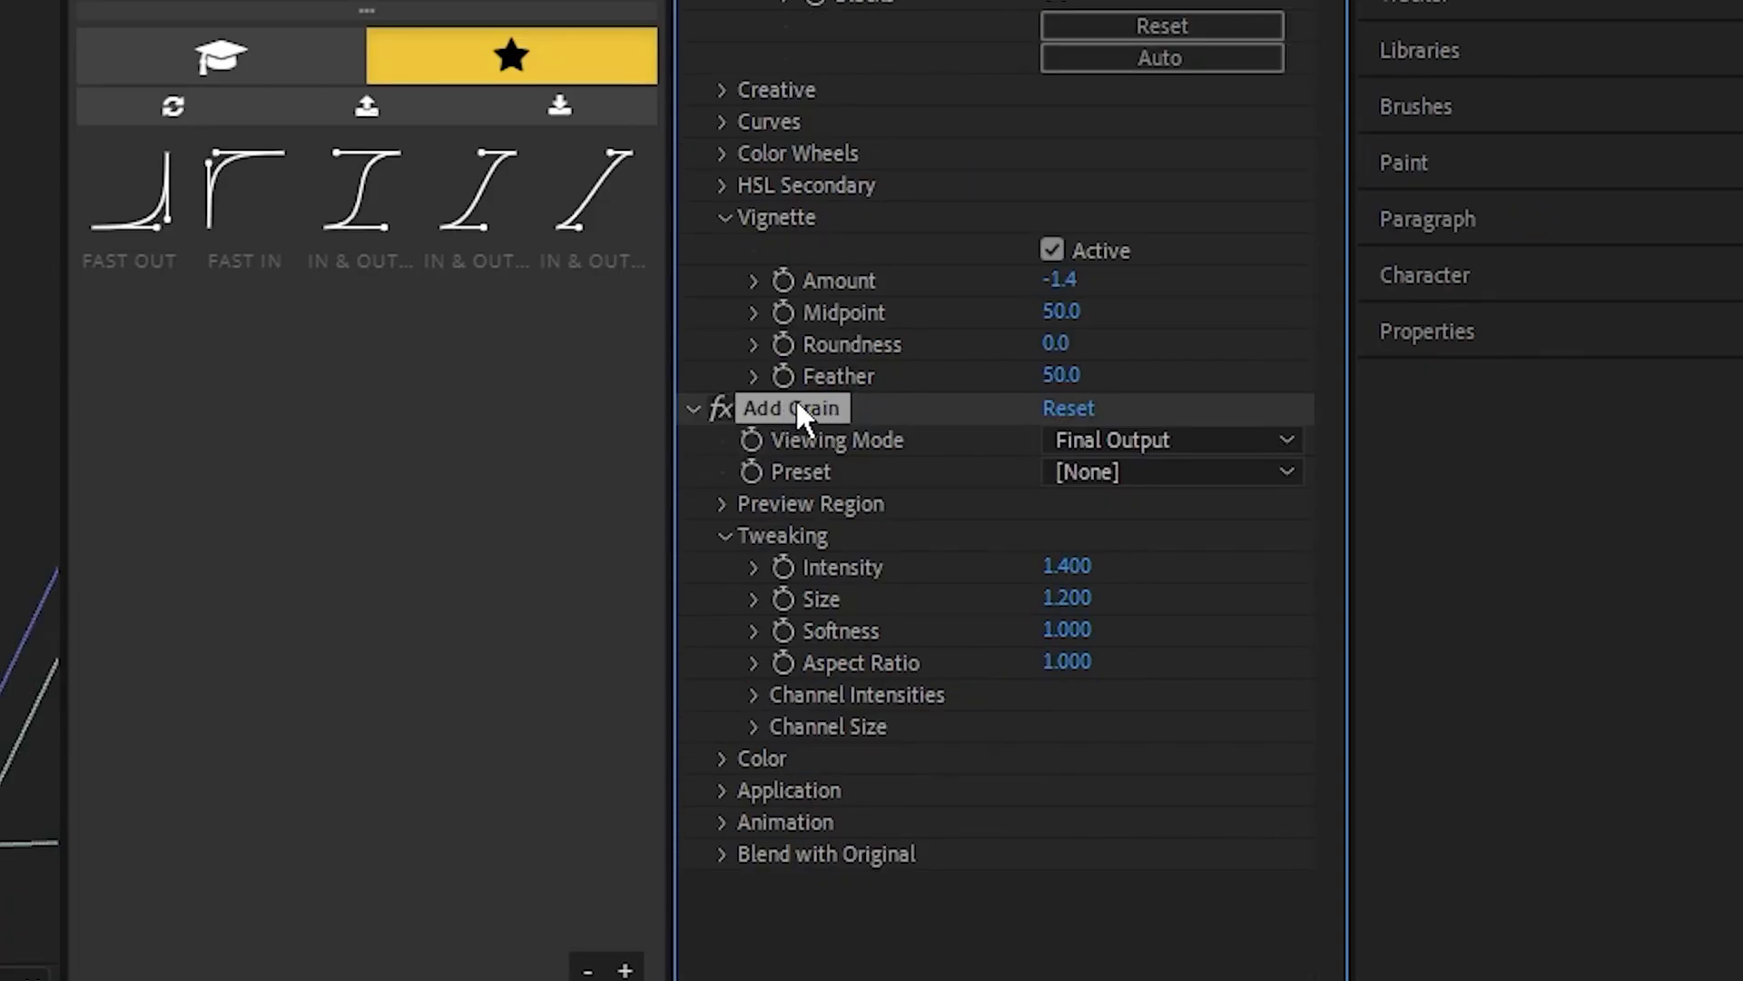
{"action": "left_click", "coordinate": [1107, 443]}
{"action": "left_click", "coordinate": [1053, 560]}
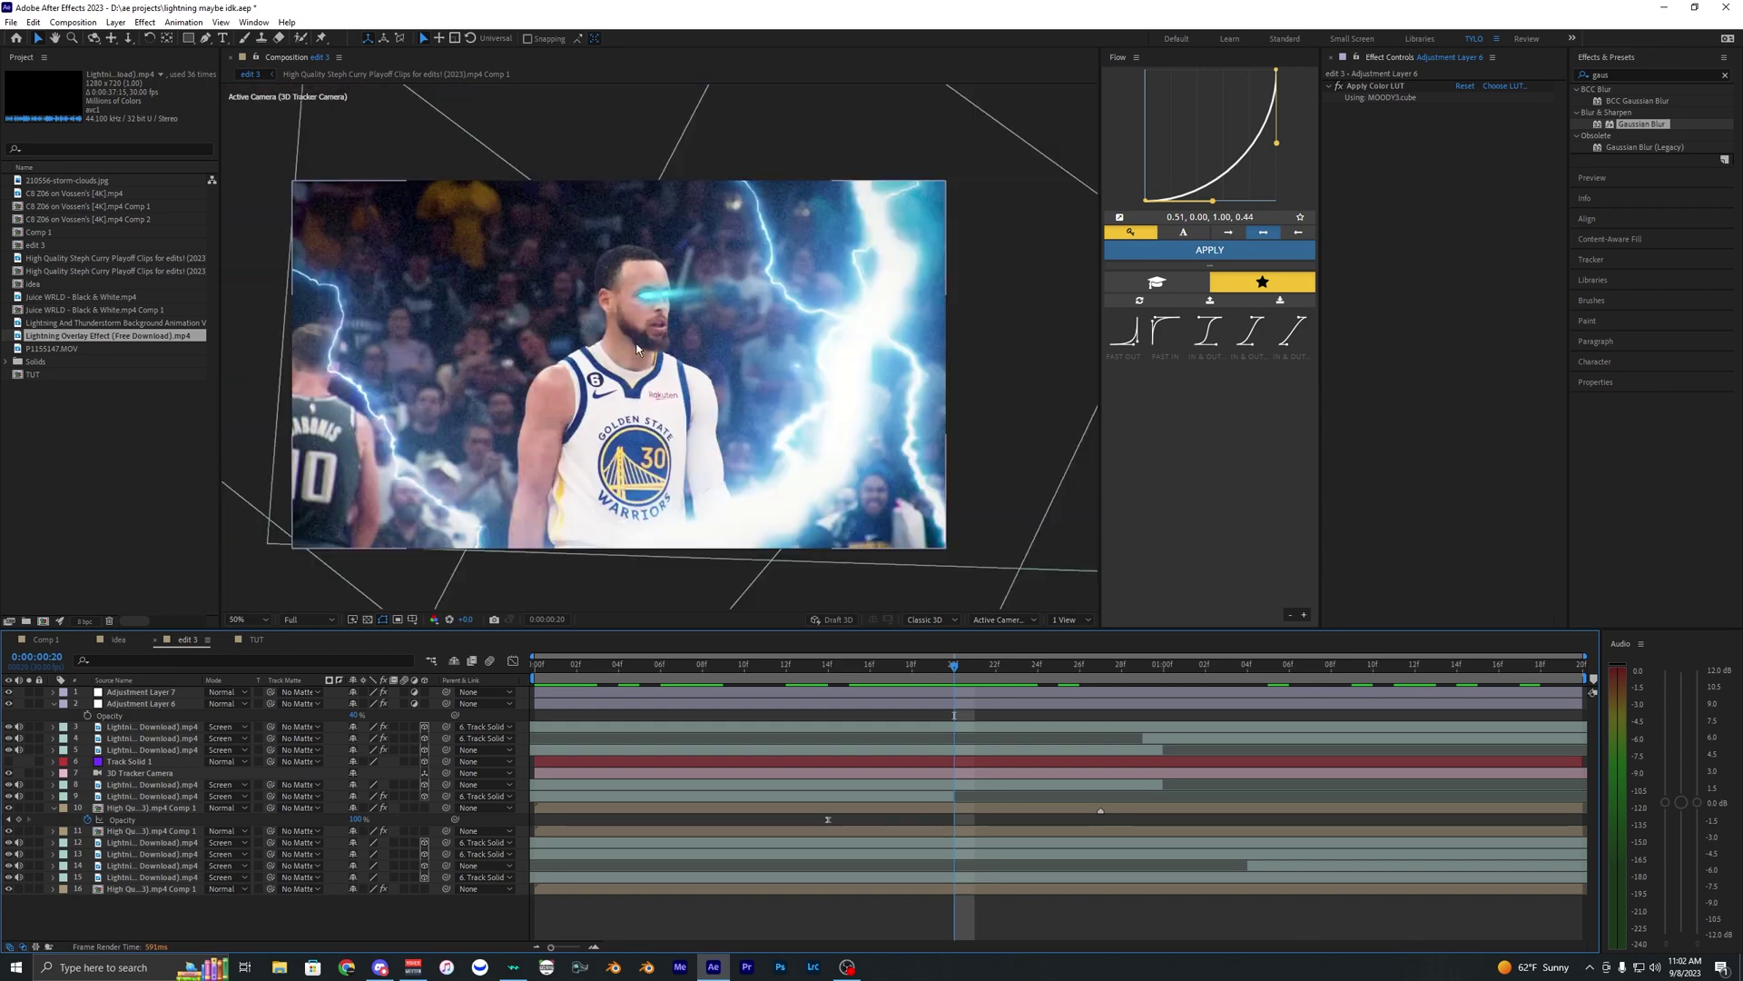
{"action": "left_click", "coordinate": [954, 690]}
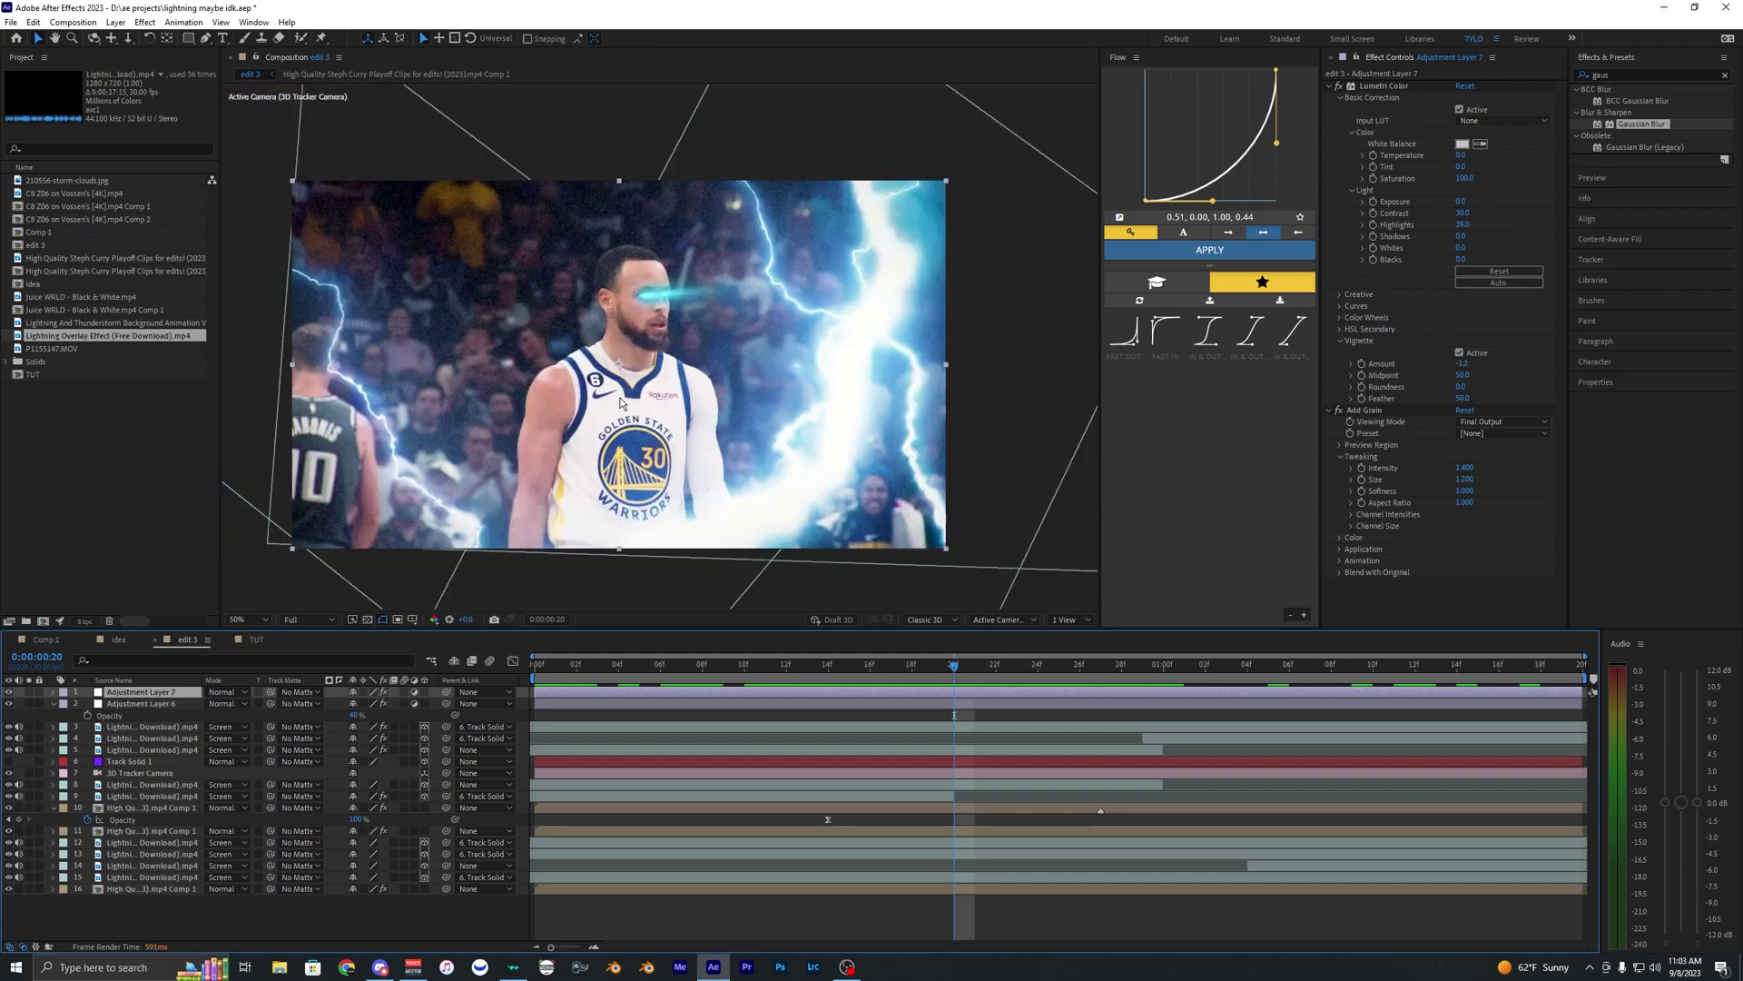
{"action": "left_click", "coordinate": [257, 639]}
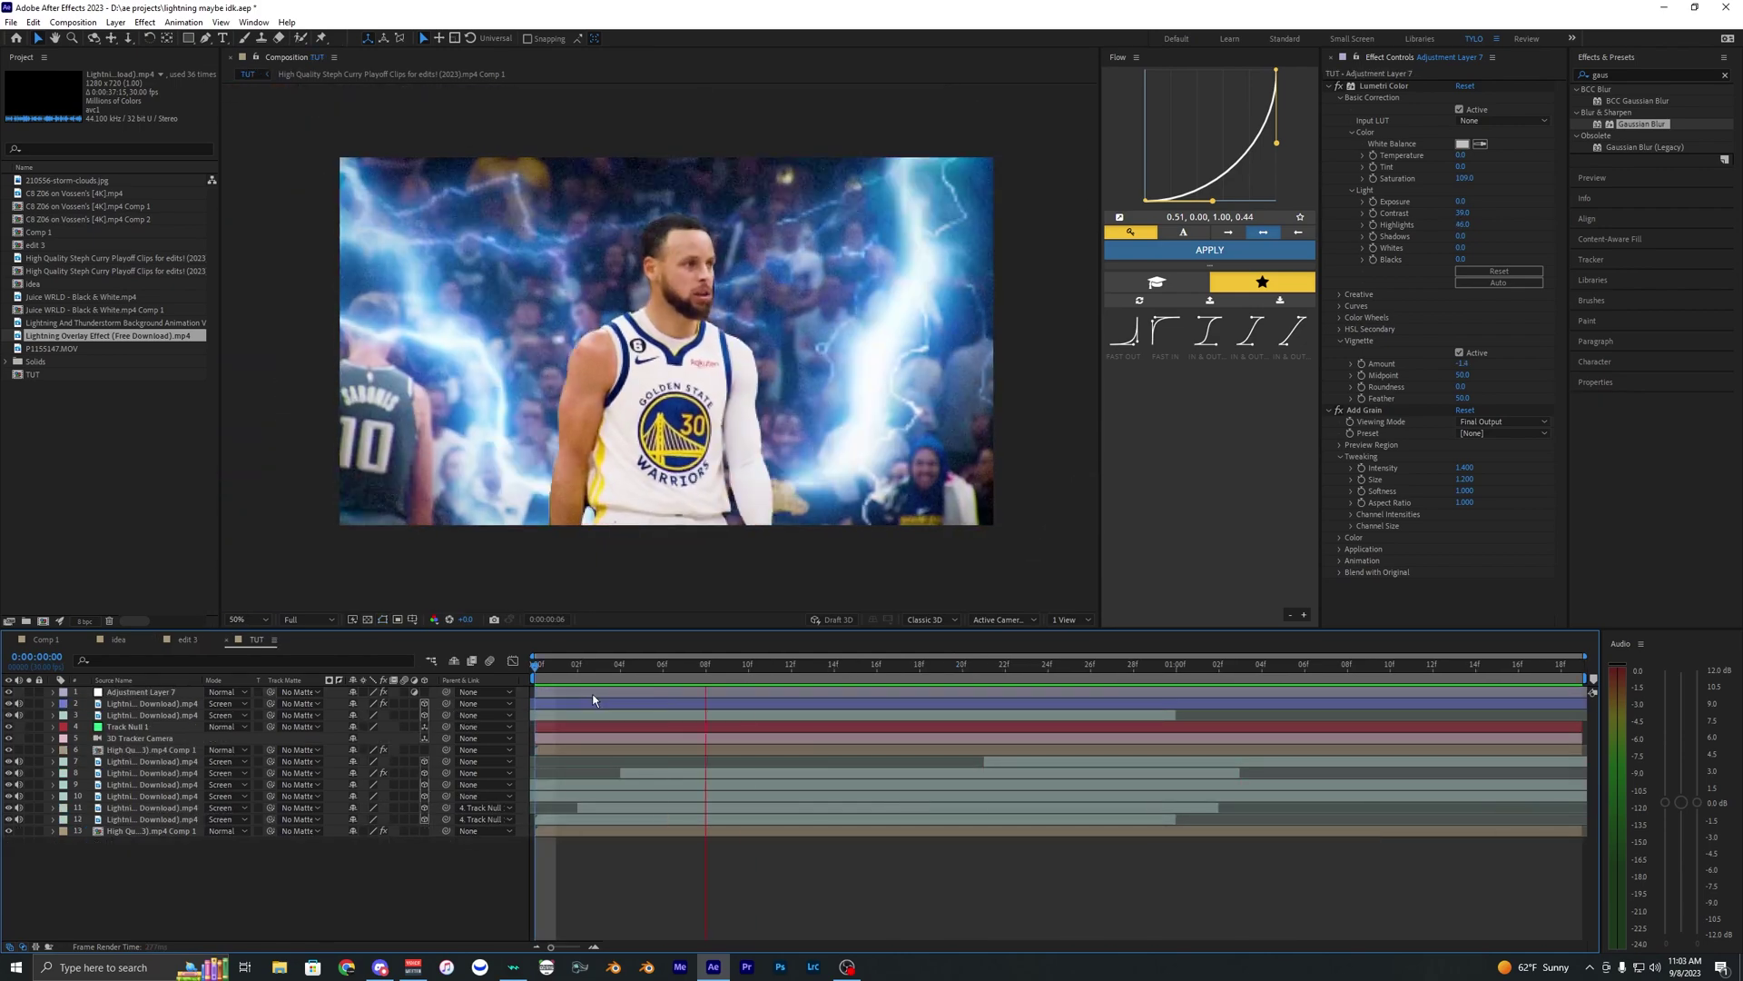